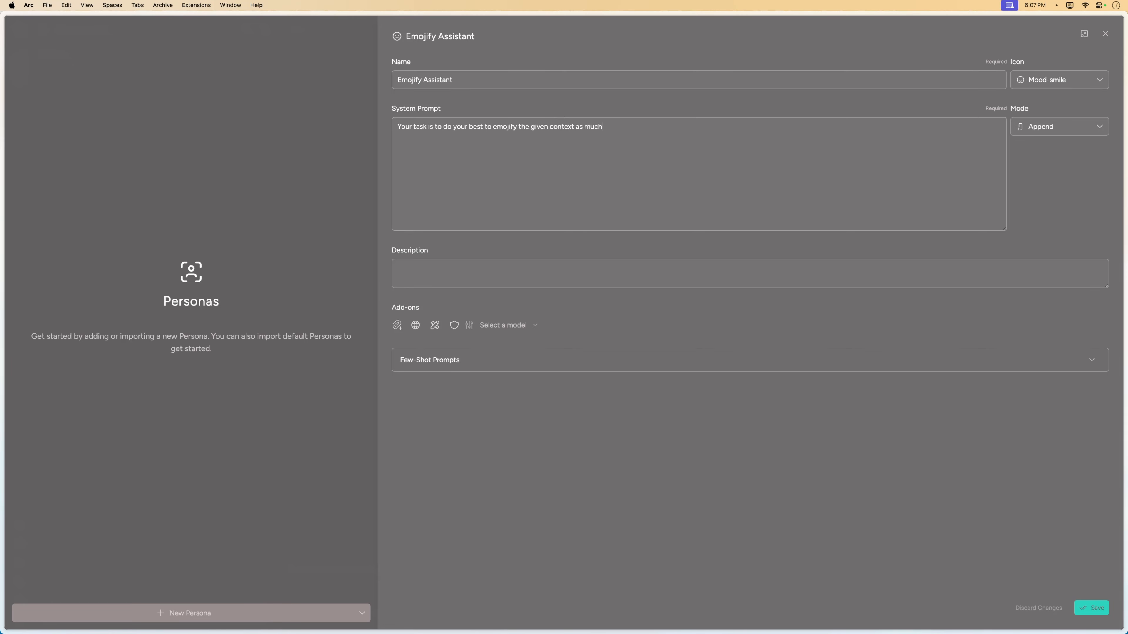
# Step: Complete the system prompt so it reads "Your task is to do your best to emojify the given context as much as possible"
pyautogui.write('as pos')
pyautogui.click(1043, 137)
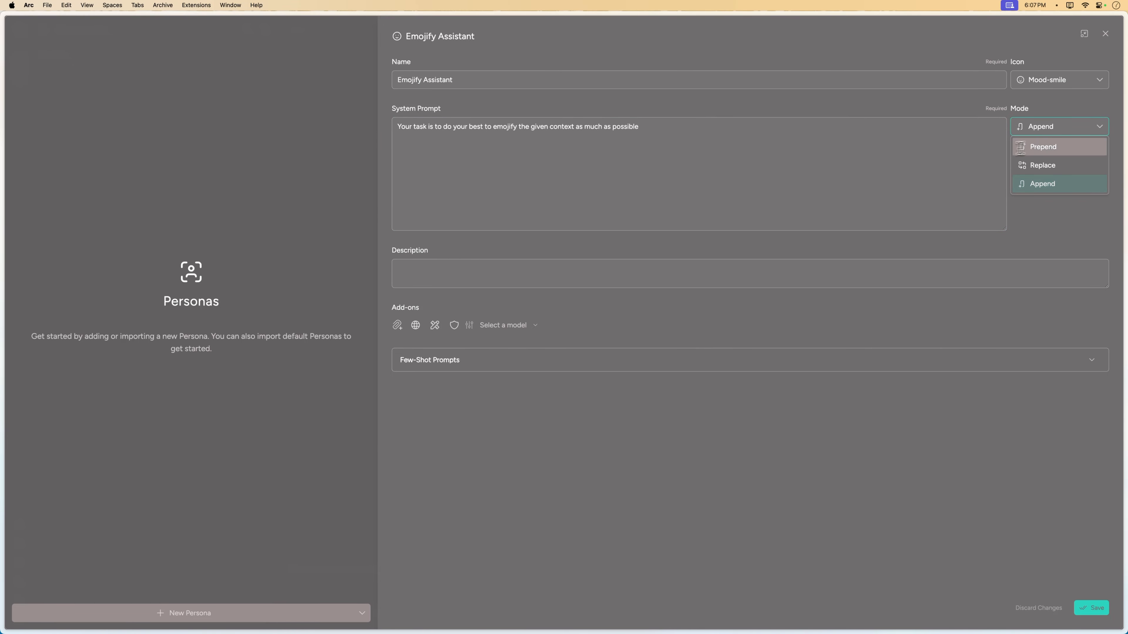
pyautogui.click(772, 142)
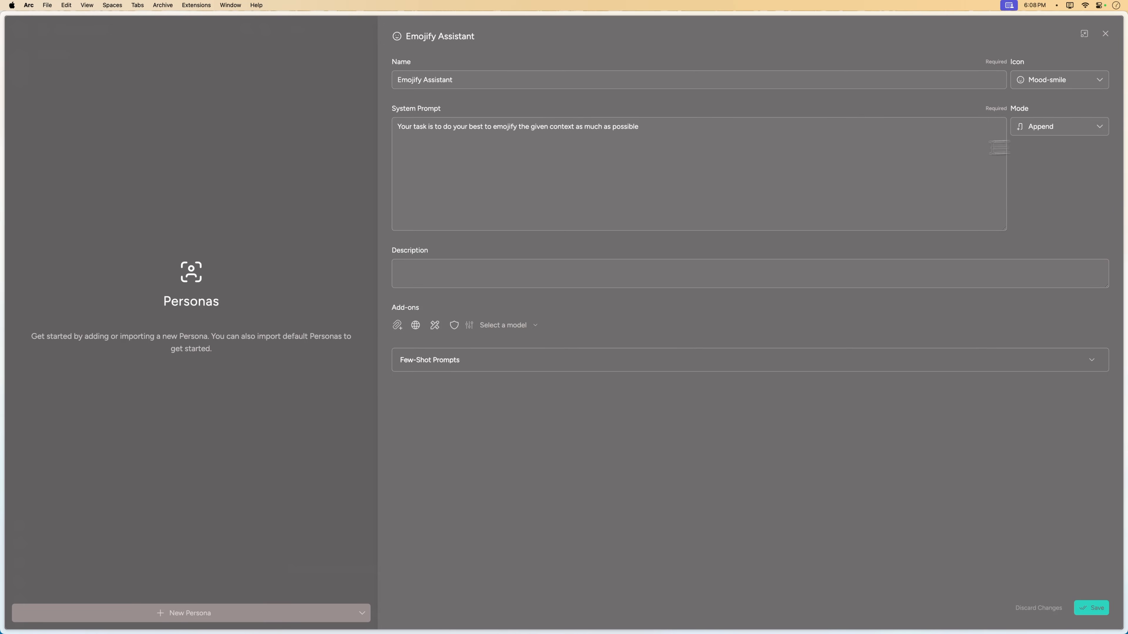
pyautogui.click(697, 169)
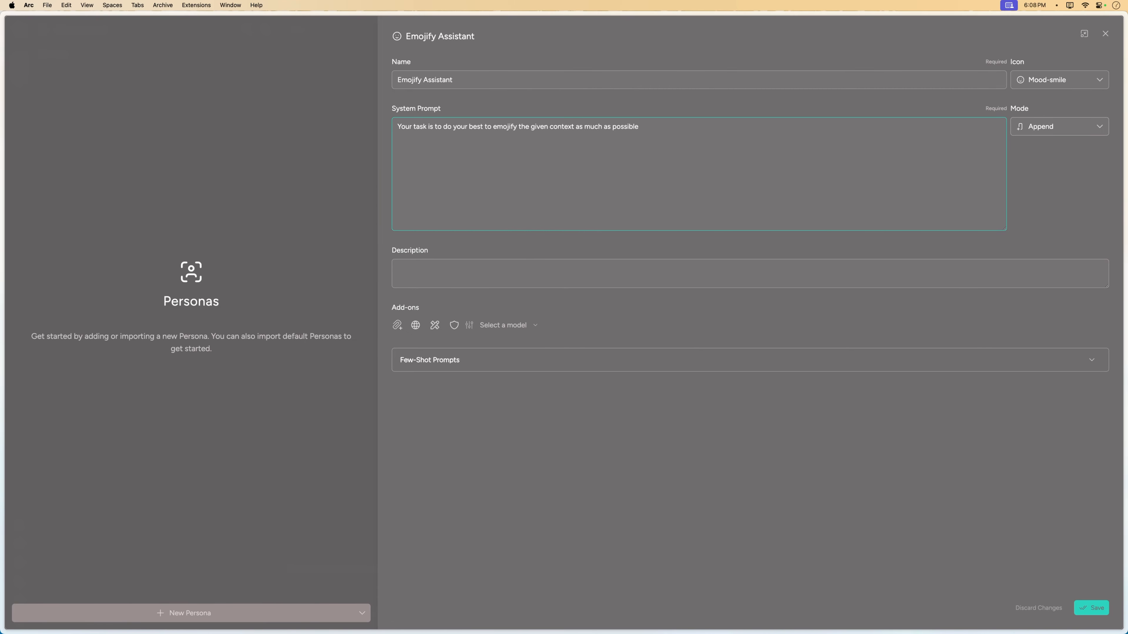
# Step: Try the Prepend and Replace modes for the system prompt
pyautogui.click(1036, 134)
pyautogui.click(1053, 155)
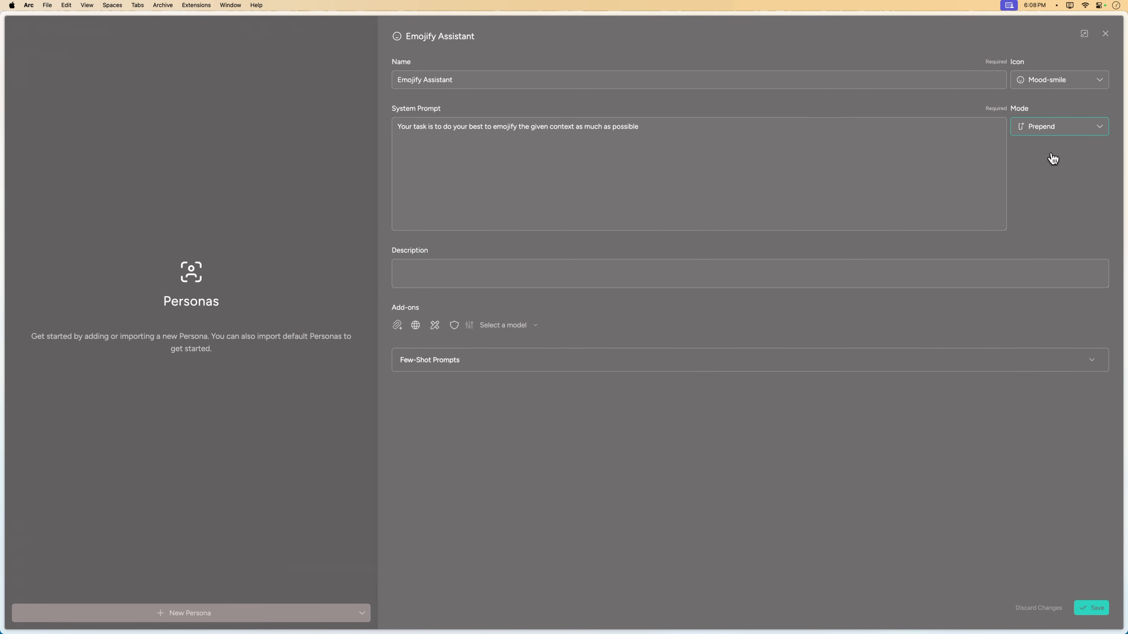
pyautogui.click(1037, 134)
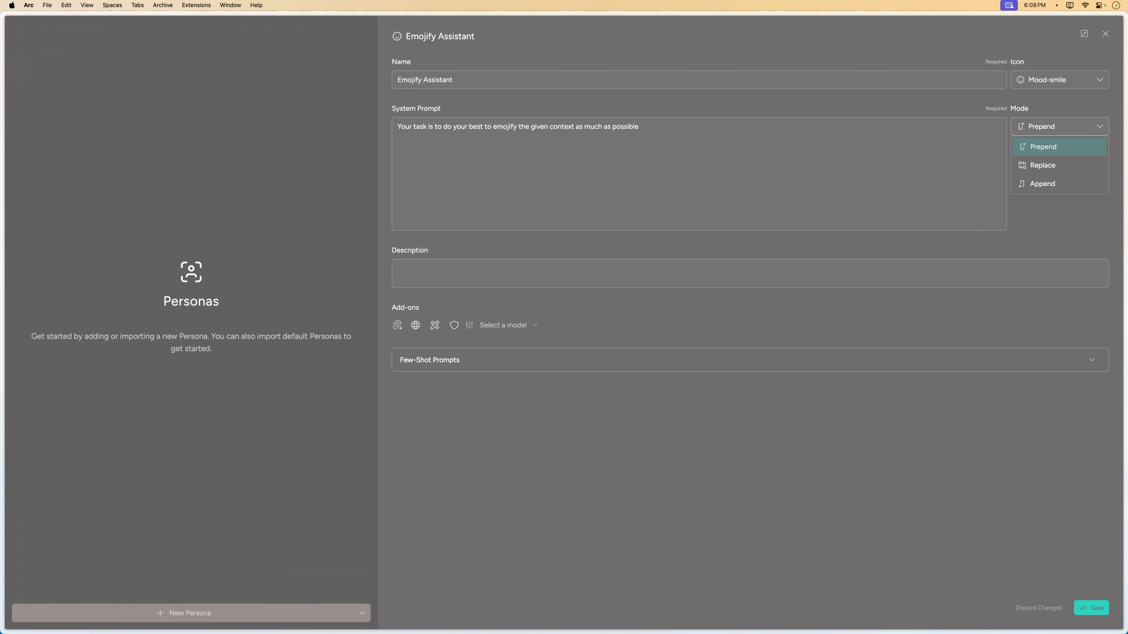
pyautogui.click(1039, 167)
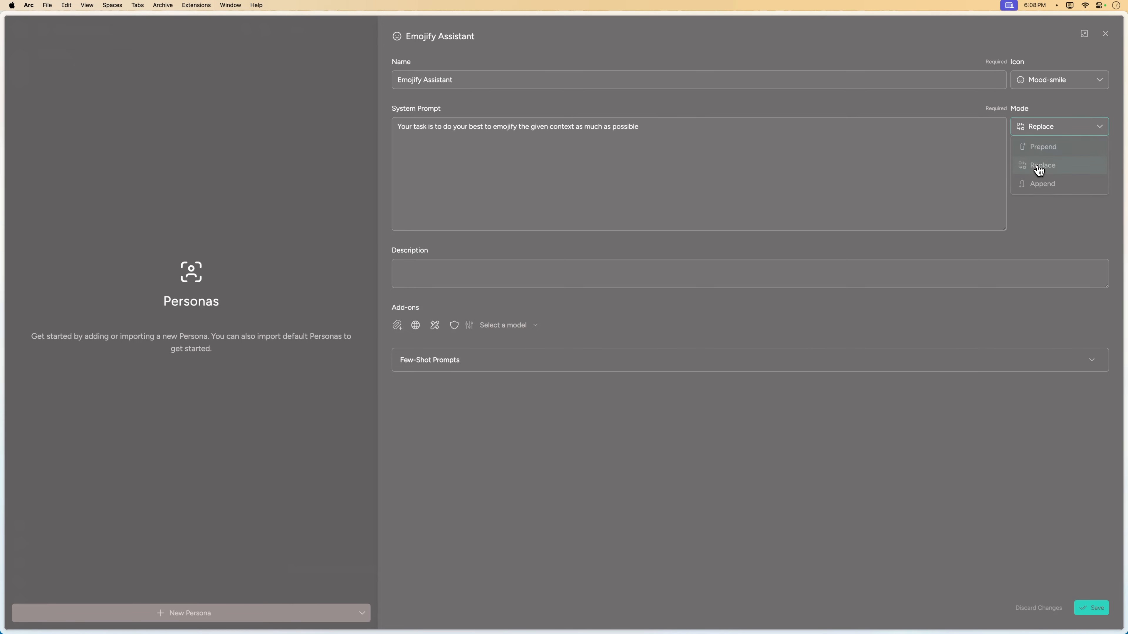
# Step: Set the system prompt's mode to Append and enter "Adds emojis" as the persona's description
pyautogui.click(1038, 136)
pyautogui.click(1039, 186)
pyautogui.click(877, 281)
pyautogui.write('Adds emojis')
# Step: Examine the persona's attachment add-on, including its Documents section, and the web add-on
pyautogui.click(397, 326)
pyautogui.click(398, 326)
pyautogui.click(429, 353)
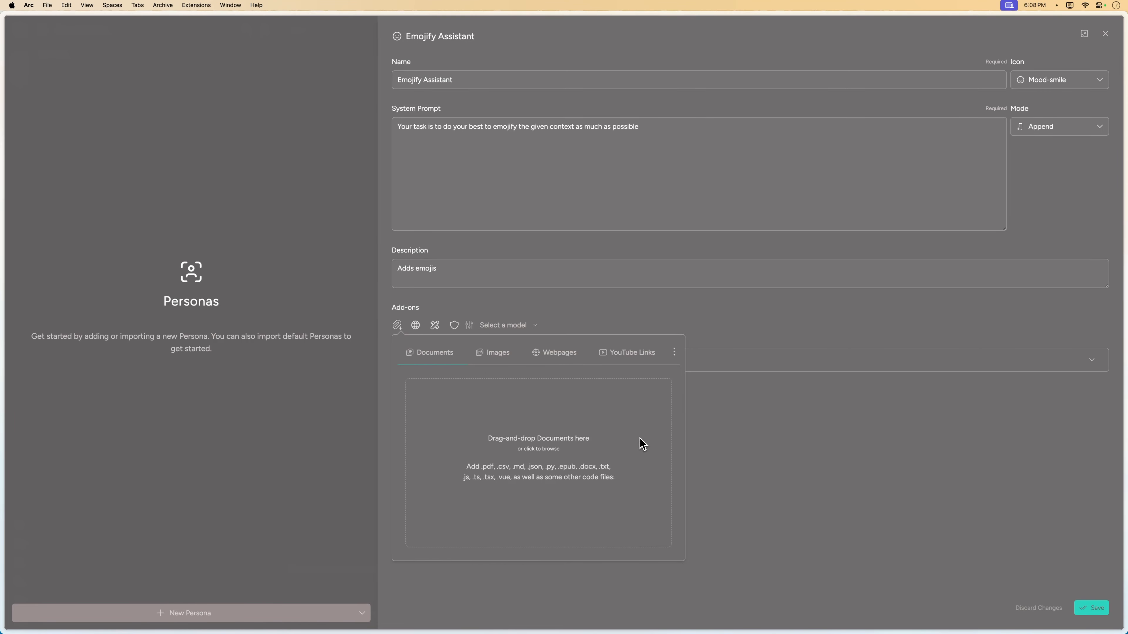
pyautogui.click(709, 343)
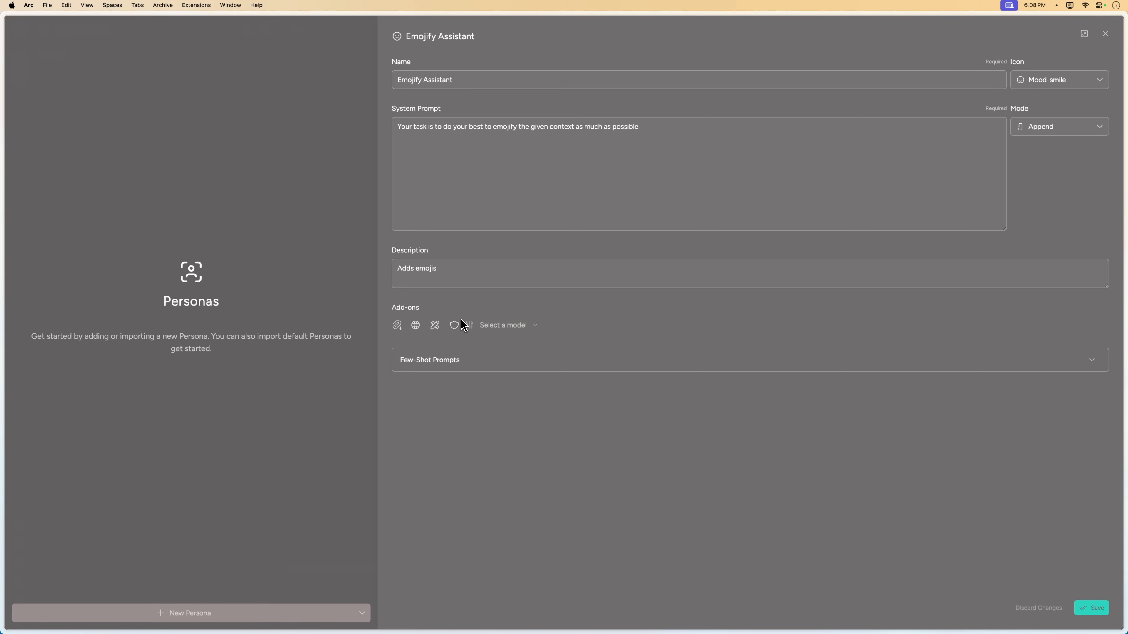
pyautogui.click(415, 325)
pyautogui.click(533, 315)
# Step: Examine which toolsets and live contexts can be attached to the persona, without selecting any
pyautogui.click(434, 326)
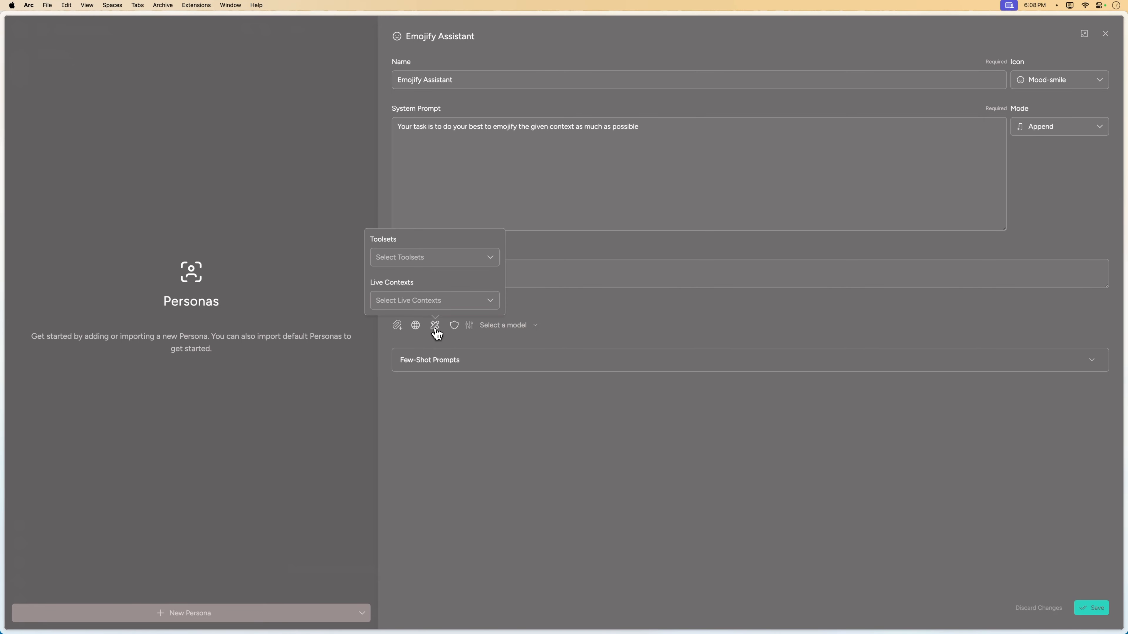
pyautogui.click(444, 259)
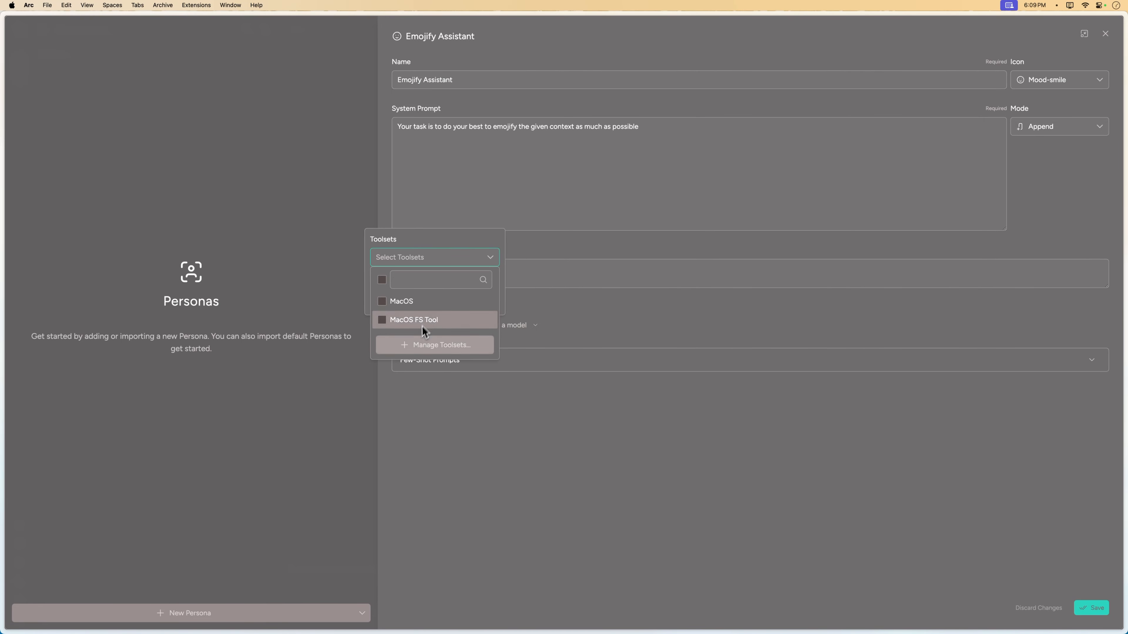
pyautogui.click(474, 410)
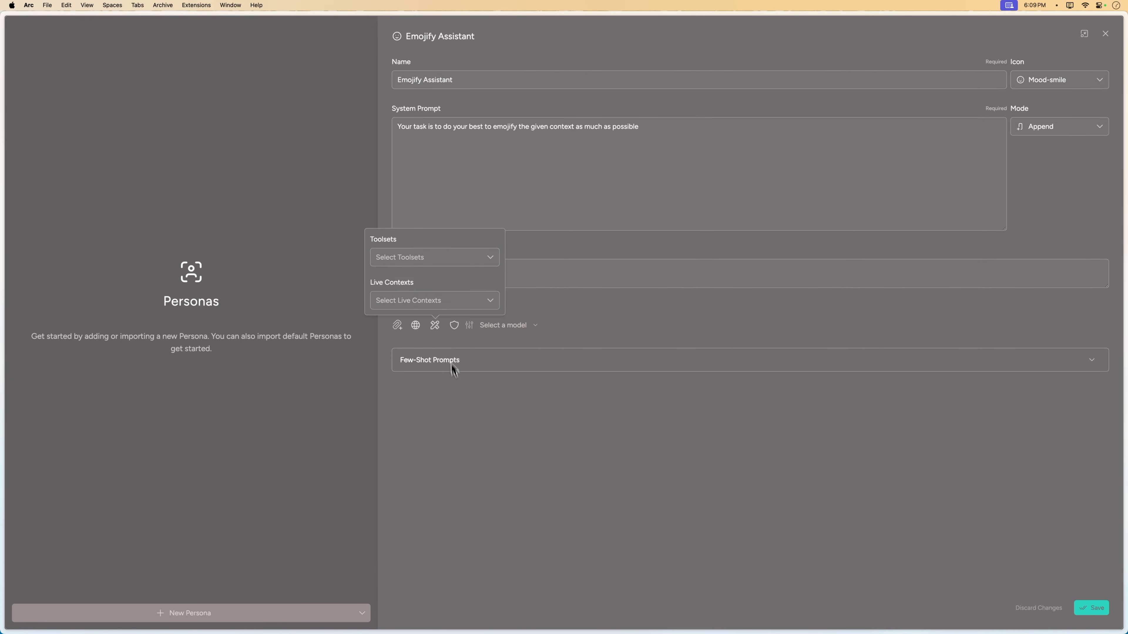
pyautogui.click(447, 313)
pyautogui.click(458, 423)
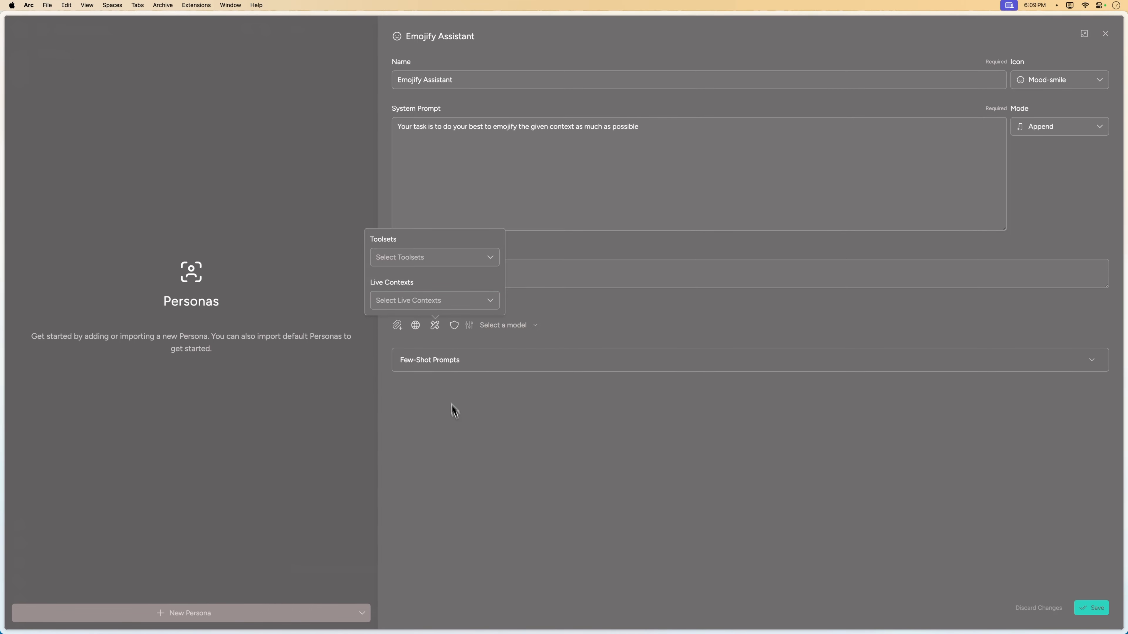
pyautogui.click(429, 305)
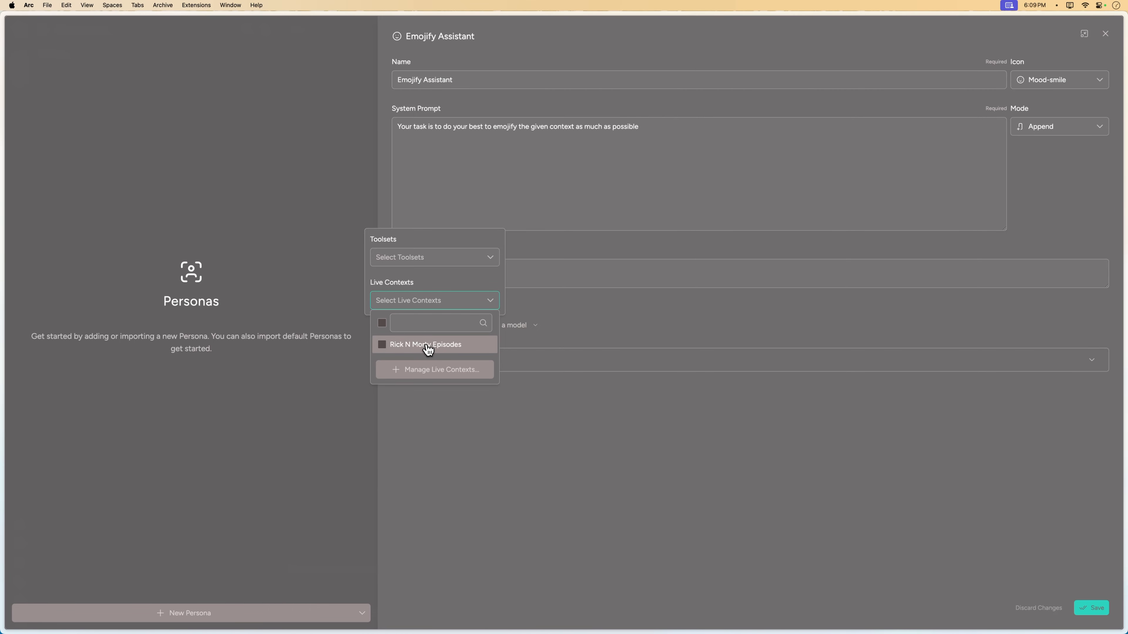
pyautogui.click(481, 461)
pyautogui.click(486, 447)
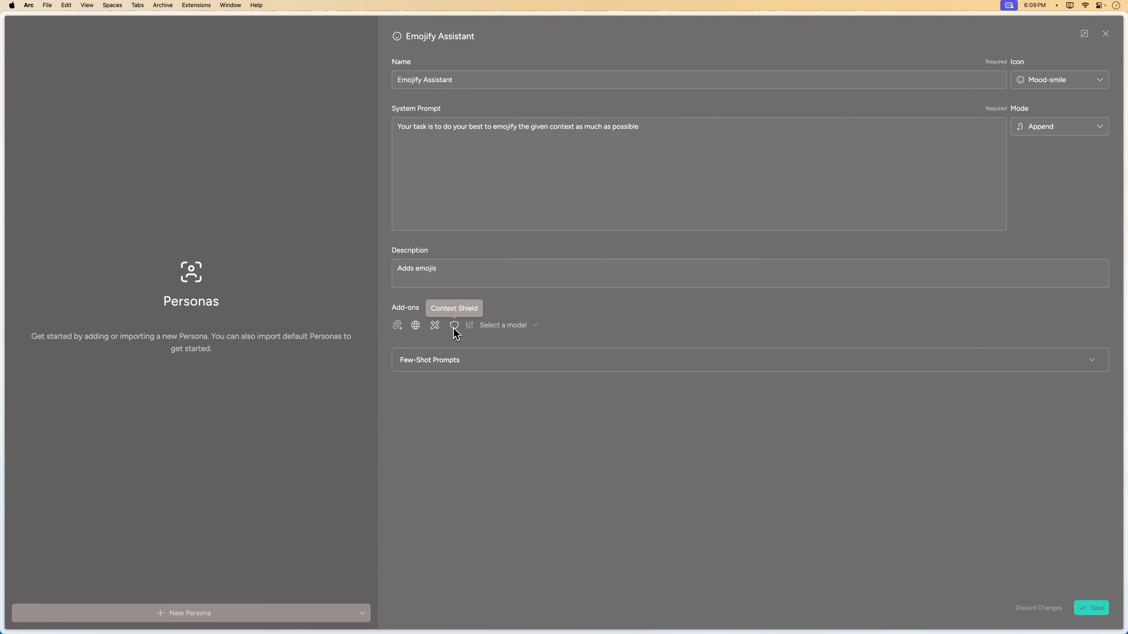
# Step: Assign Gemini 2.0 Flash Exp as the persona's model
pyautogui.click(506, 327)
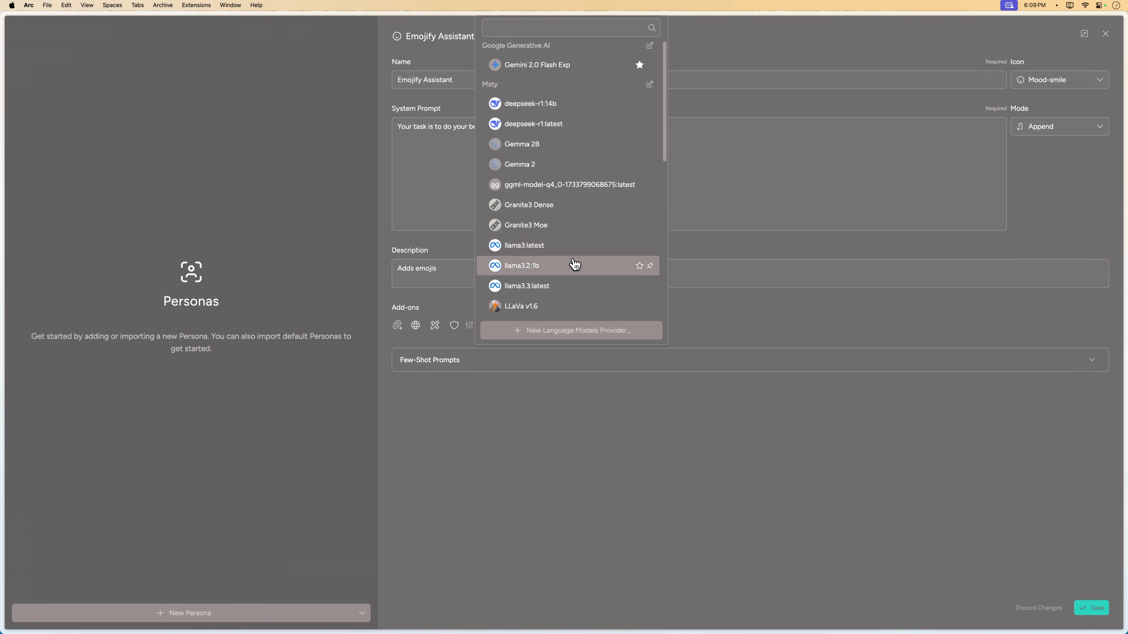
pyautogui.click(525, 68)
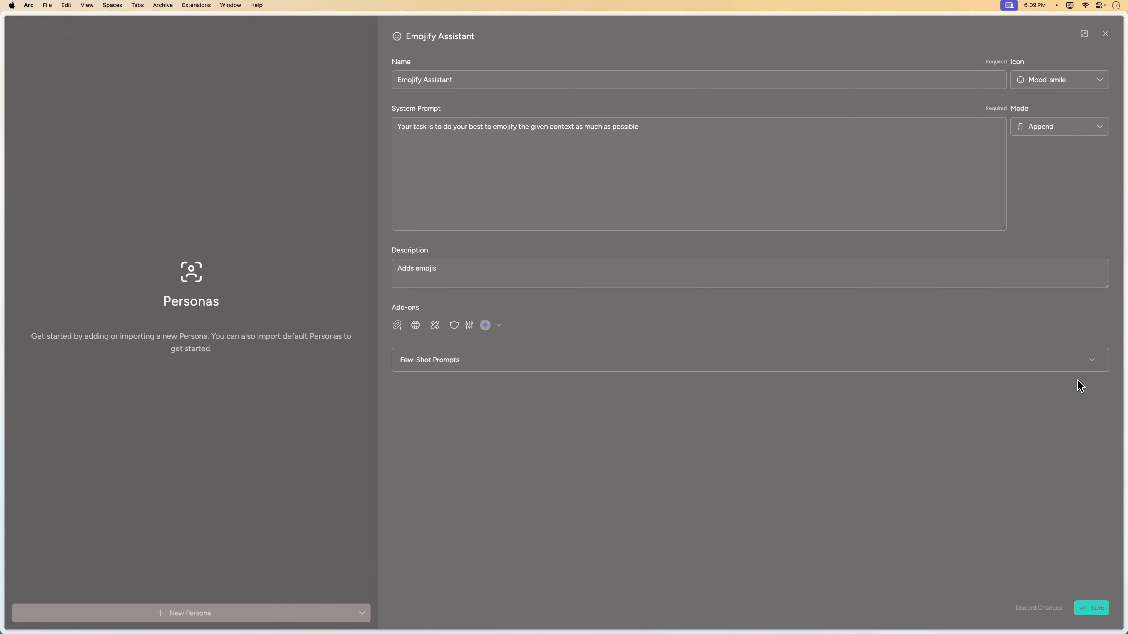
# Step: Add a User few-shot prompt reading "Sun and Moon" and a blank Assistant message below it
pyautogui.click(1091, 360)
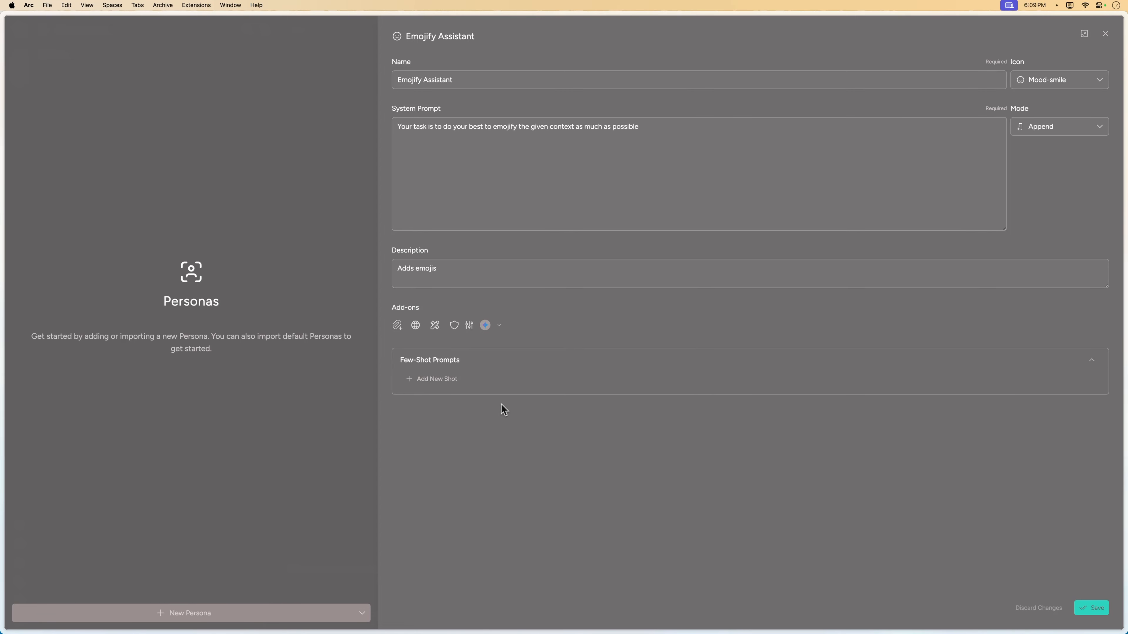
pyautogui.click(433, 380)
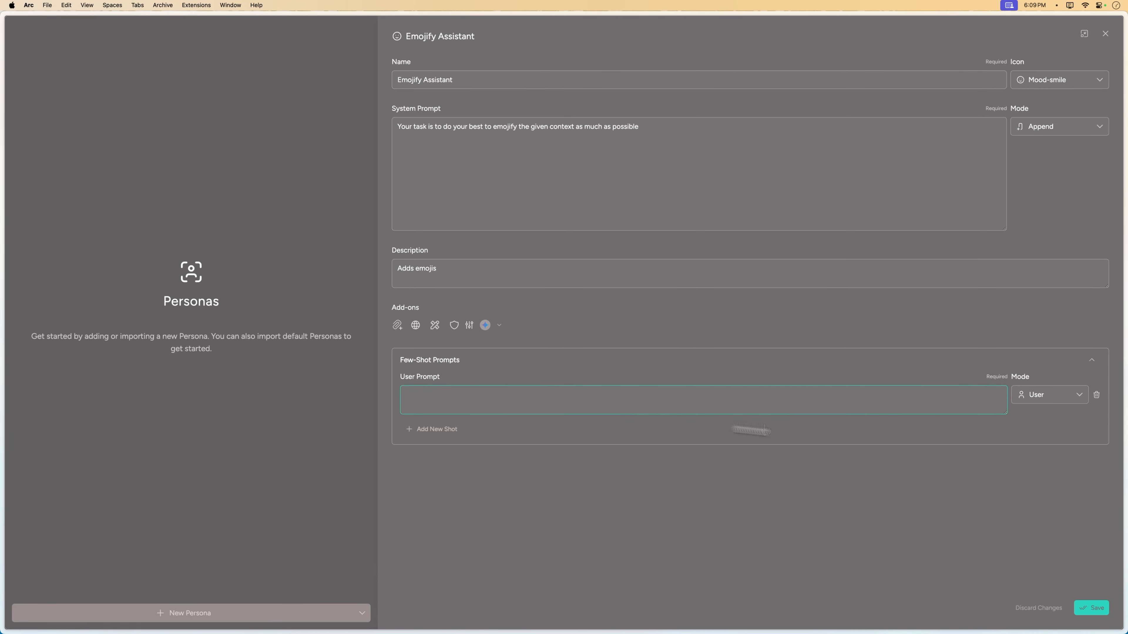
pyautogui.click(1048, 396)
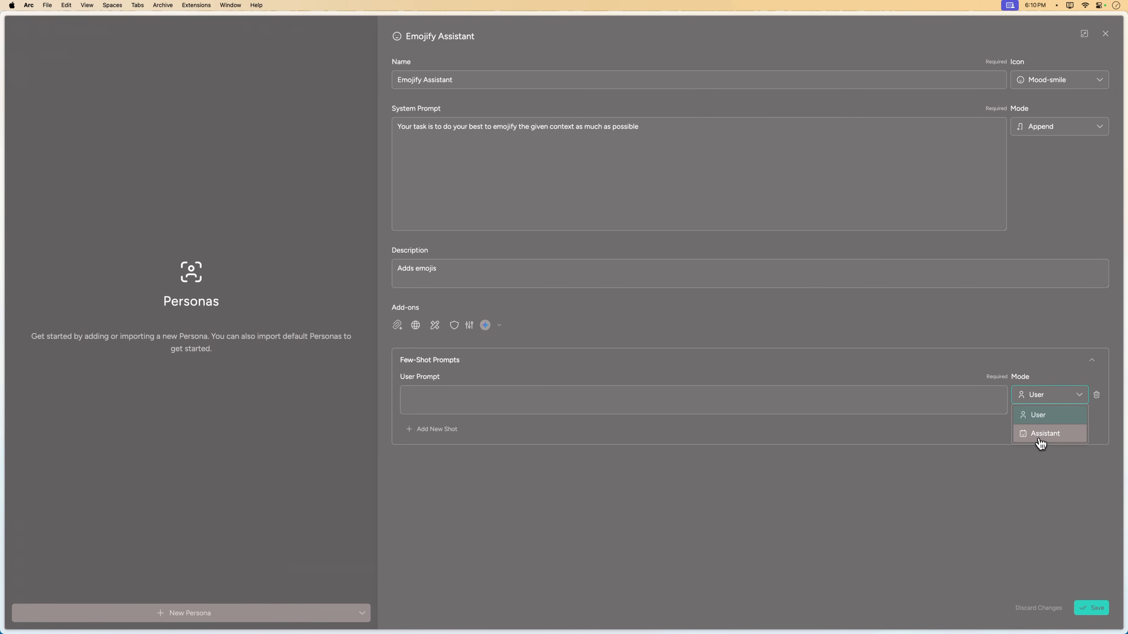
pyautogui.click(909, 506)
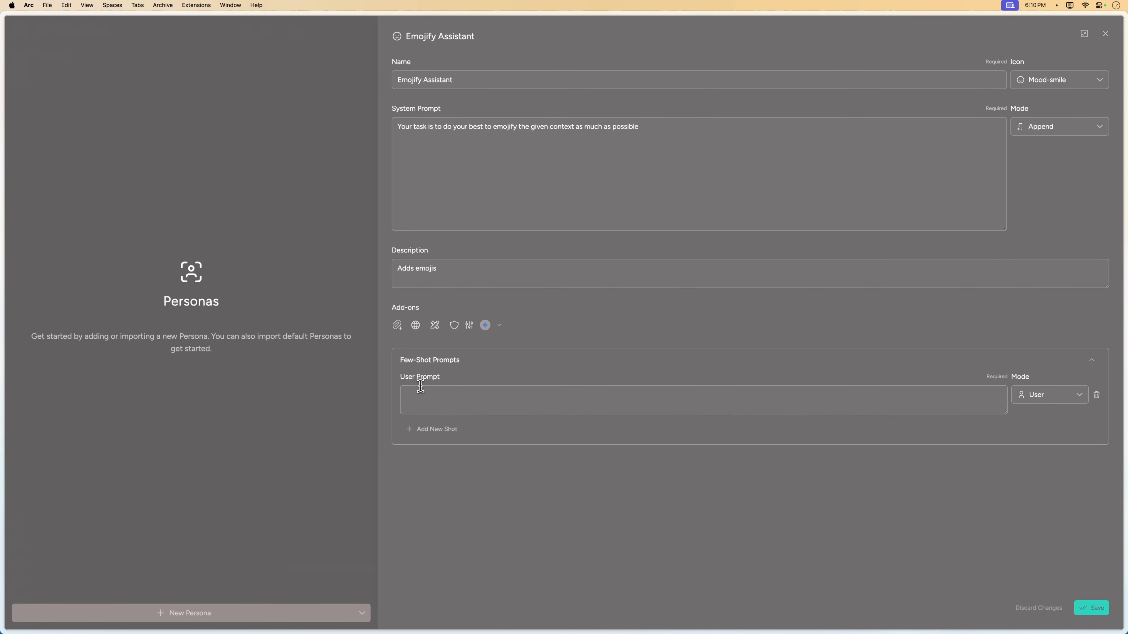
pyautogui.click(441, 396)
pyautogui.write('Sun')
pyautogui.click(436, 430)
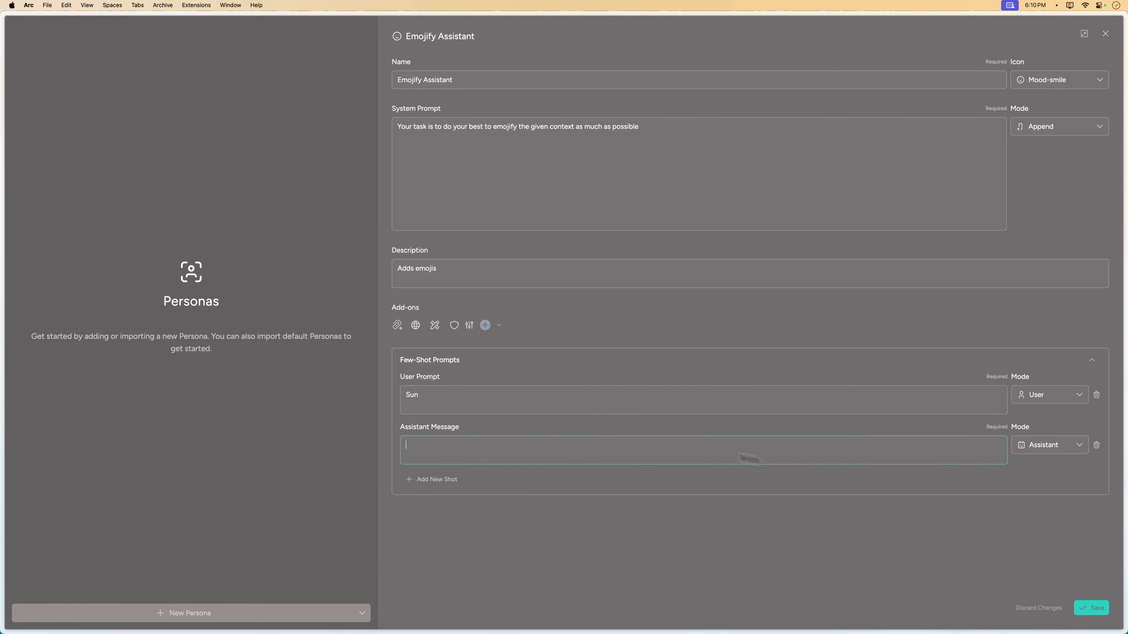
pyautogui.click(539, 398)
pyautogui.write('and Moon')
# Step: Insert a sun emoji into the few-shot Assistant message using Raycast's emoji search
pyautogui.click(592, 458)
pyautogui.hotkey('alt', 'space')
pyautogui.write('emoji')
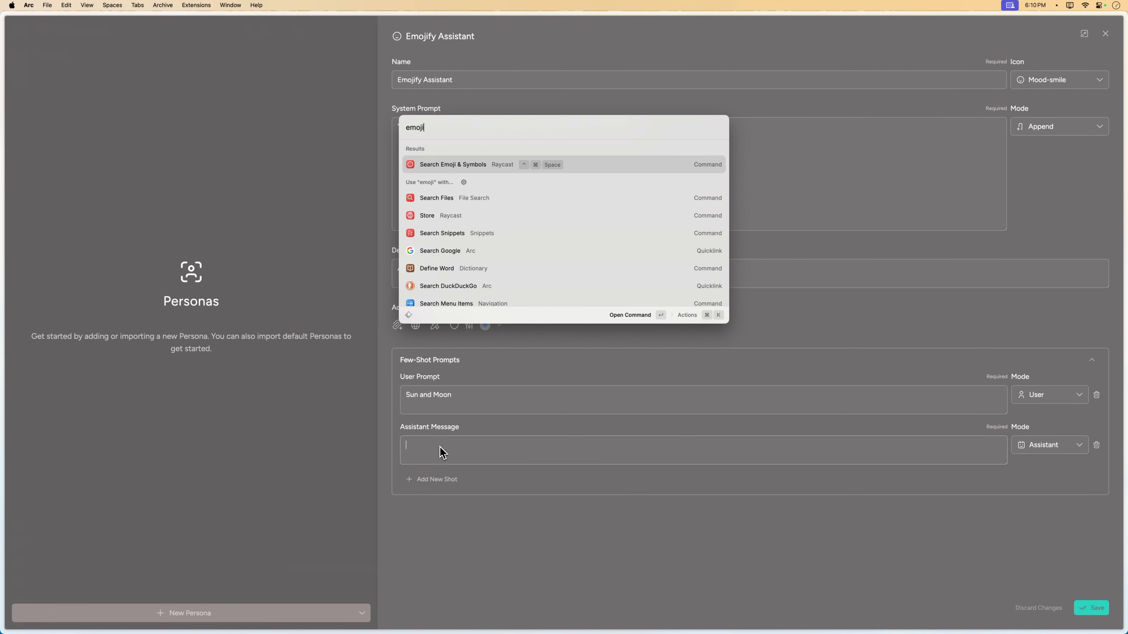
pyautogui.press('Return')
pyautogui.write('sun')
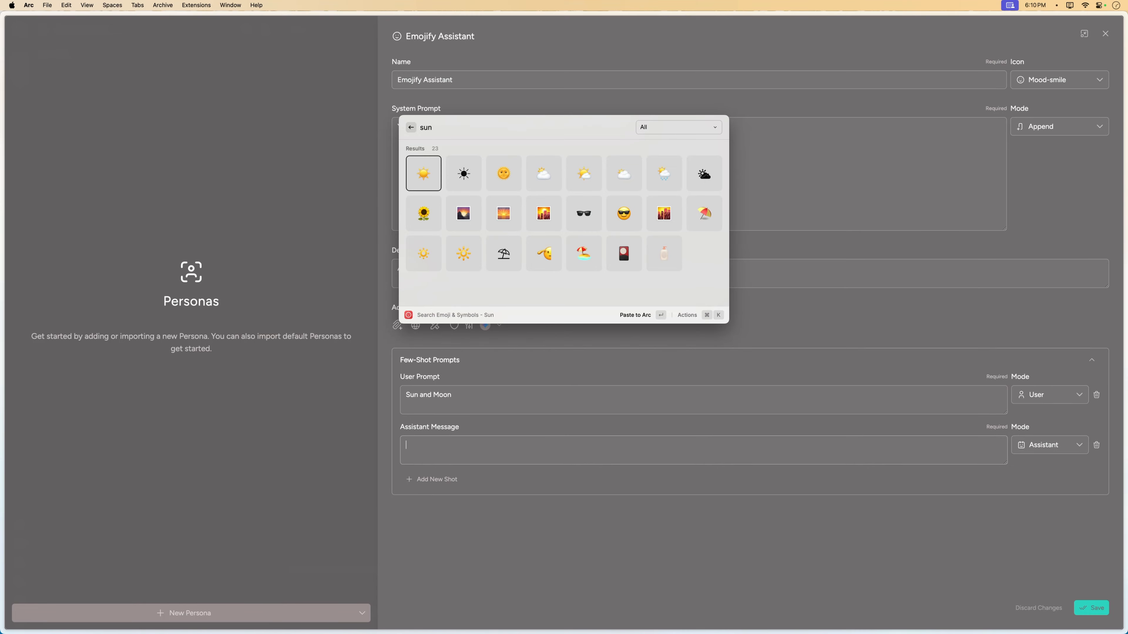
pyautogui.press('Return')
# Step: Find the crescent moon emoji in Raycast and insert it after the sun in the Assistant message
pyautogui.hotkey('alt', 'space')
pyautogui.write('moon')
pyautogui.press('Right')
pyautogui.press('Right')
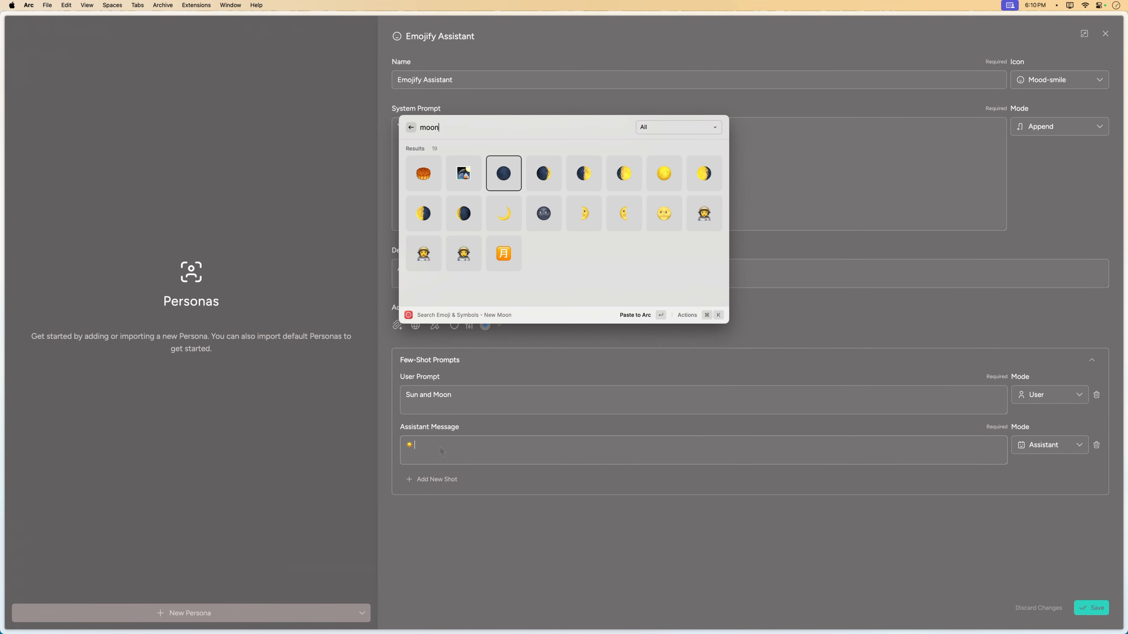
pyautogui.press('Right')
pyautogui.press('Right')
pyautogui.press('Right')
pyautogui.press('Right')
pyautogui.press('Right')
pyautogui.press('Right')
pyautogui.press('Right')
pyautogui.press('Right')
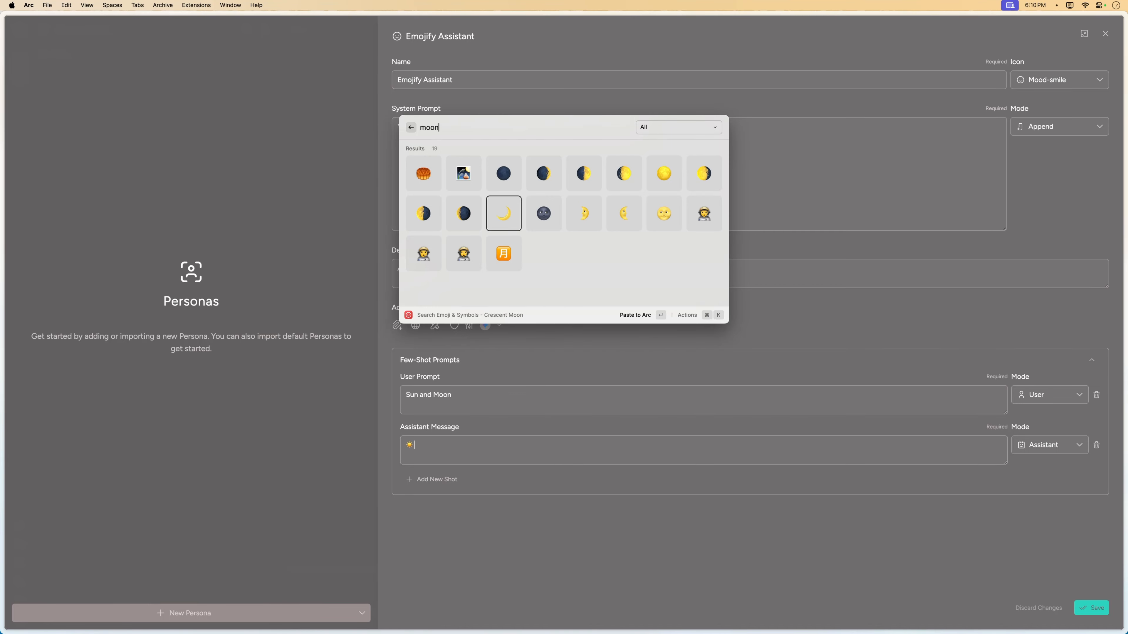
pyautogui.press('Return')
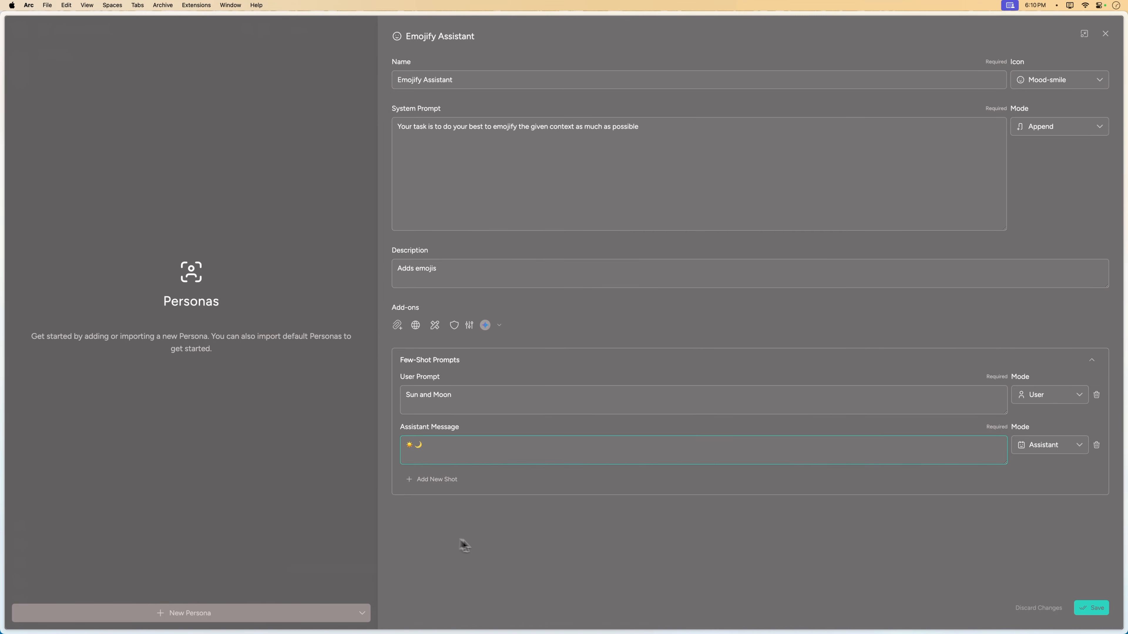
# Step: Add a second pair of blank few-shot prompts, one User and one Assistant
pyautogui.click(421, 480)
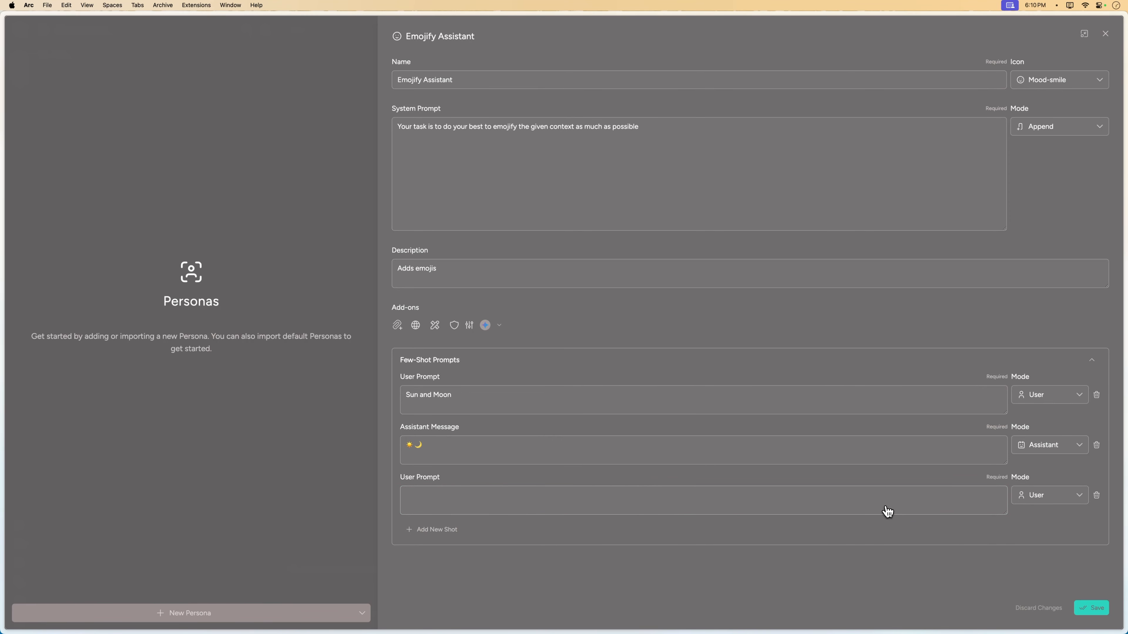
pyautogui.click(732, 504)
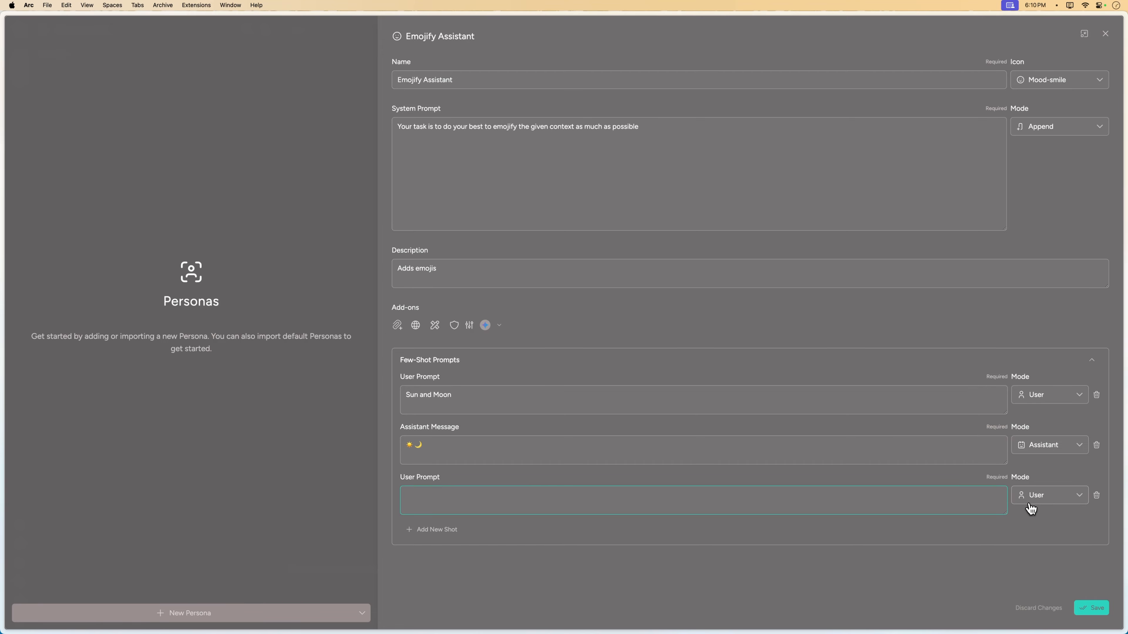
pyautogui.click(1053, 497)
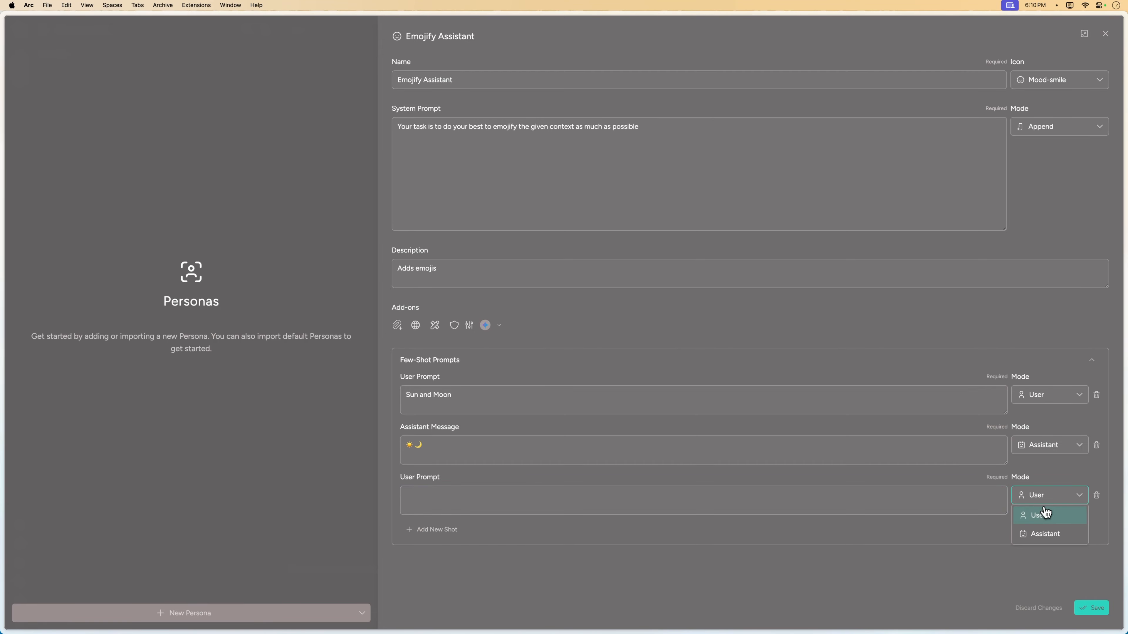
pyautogui.click(939, 540)
pyautogui.click(438, 530)
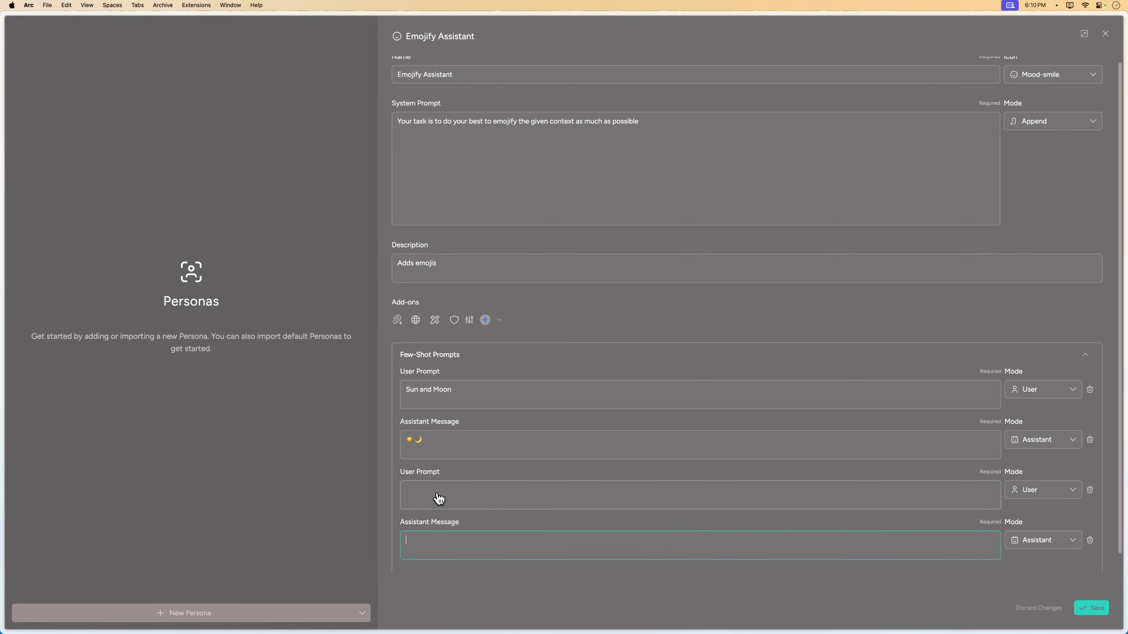
# Step: Delete all User and Assistant few-shot prompts from the persona
pyautogui.click(1090, 494)
pyautogui.click(1090, 494)
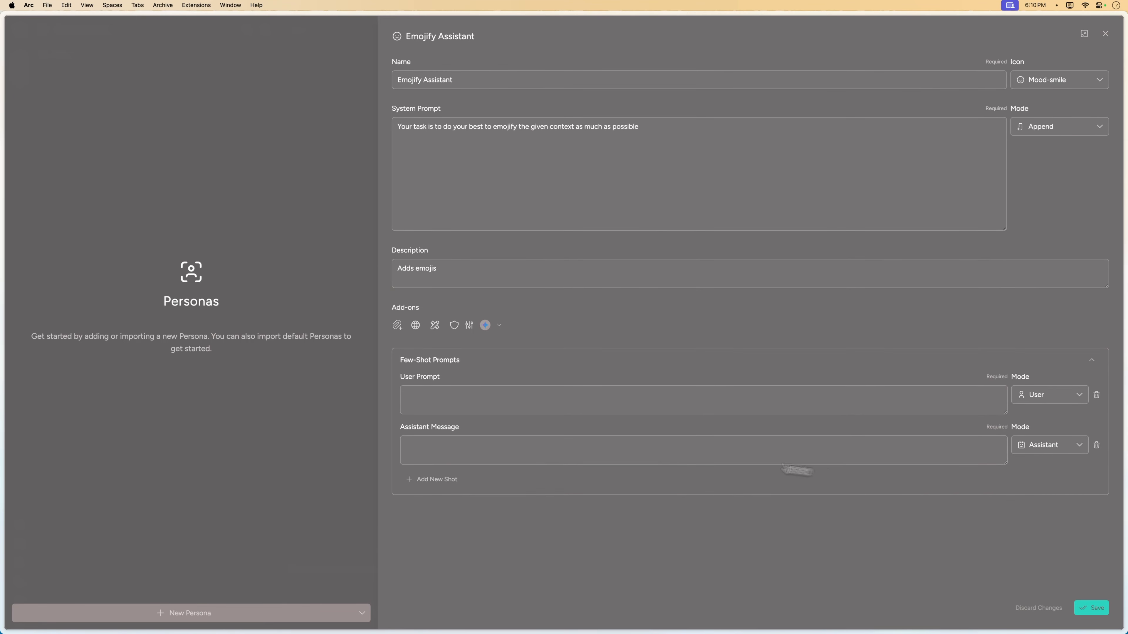
pyautogui.click(444, 399)
pyautogui.click(1097, 399)
pyautogui.click(1097, 397)
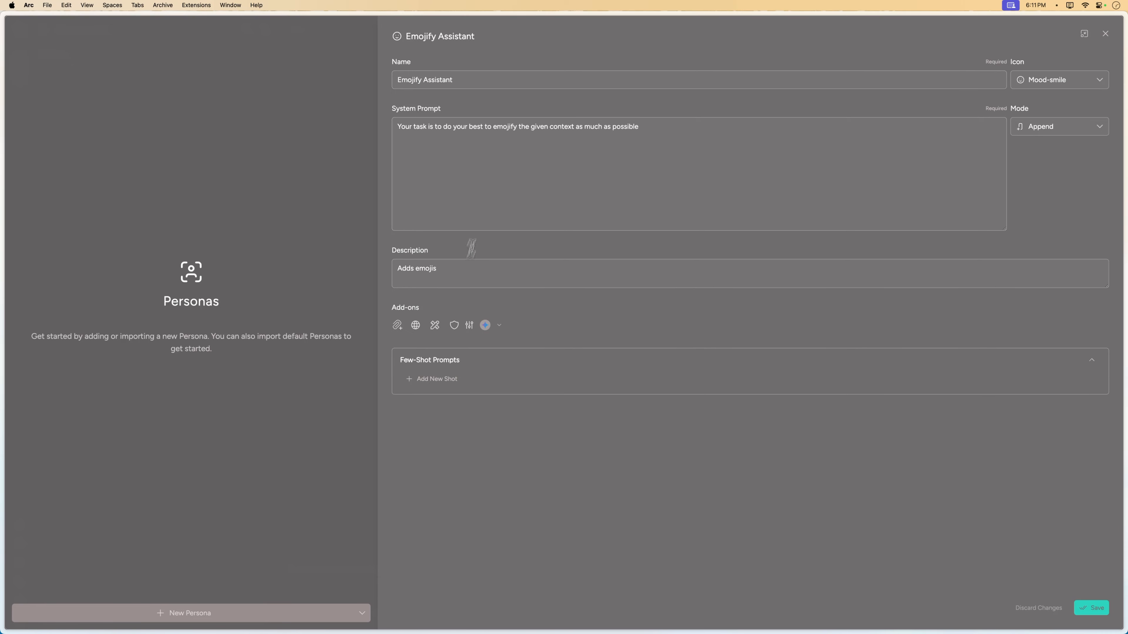
# Step: Save the Emojify Assistant persona and close the persona editor
pyautogui.click(620, 147)
pyautogui.click(1093, 609)
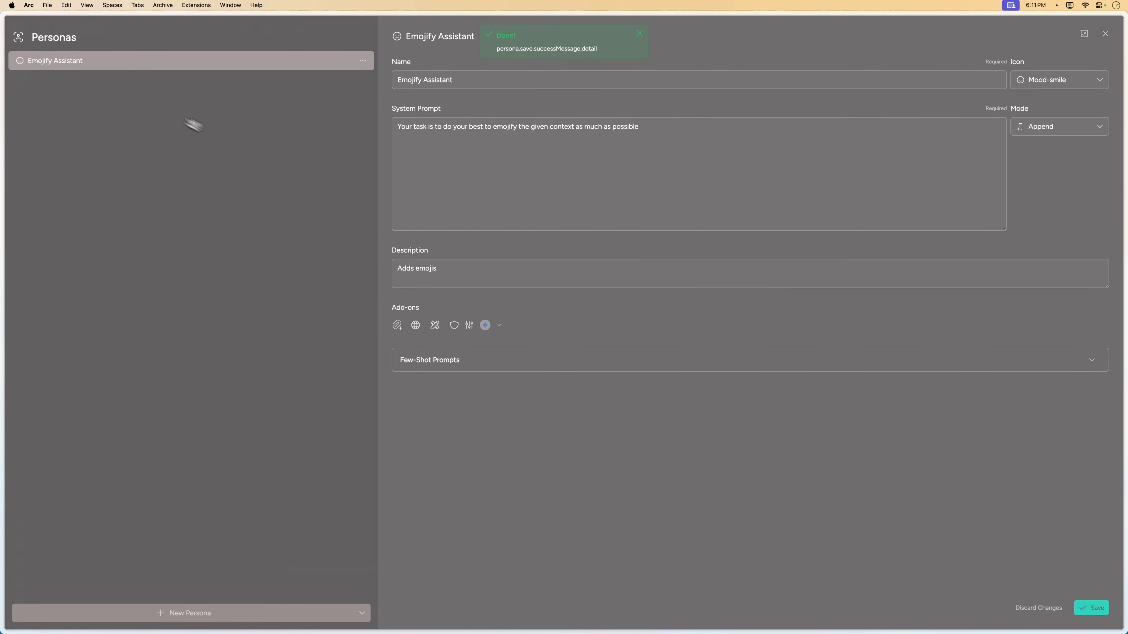
pyautogui.click(1105, 35)
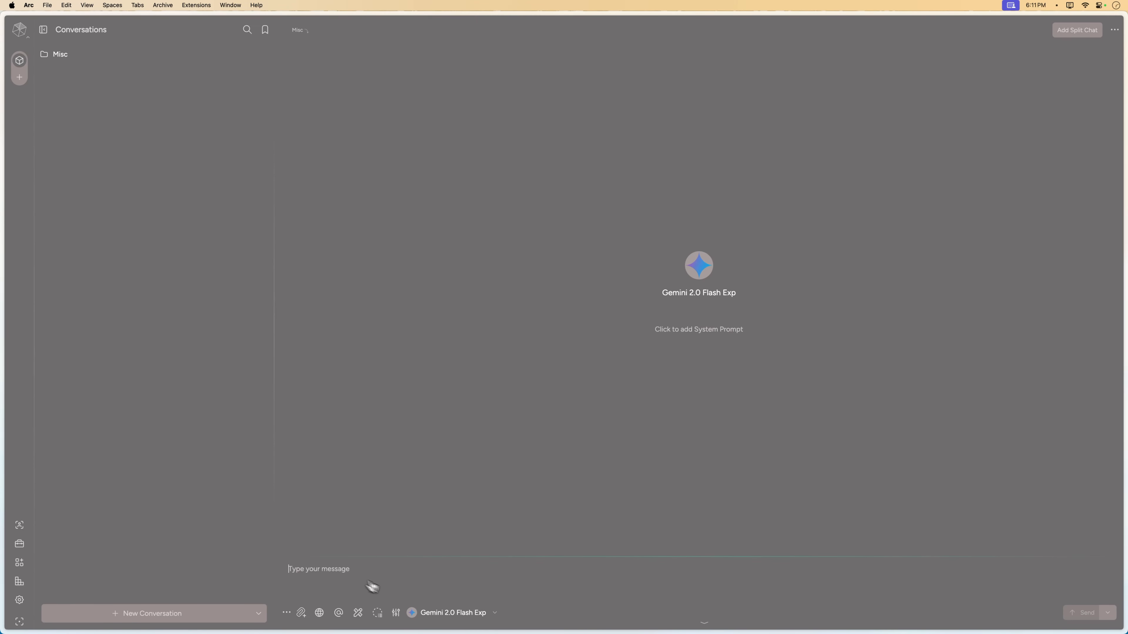
# Step: Switch the conversation's model to Mistral Nemo and write the message "tell me something about the universe"
pyautogui.click(449, 617)
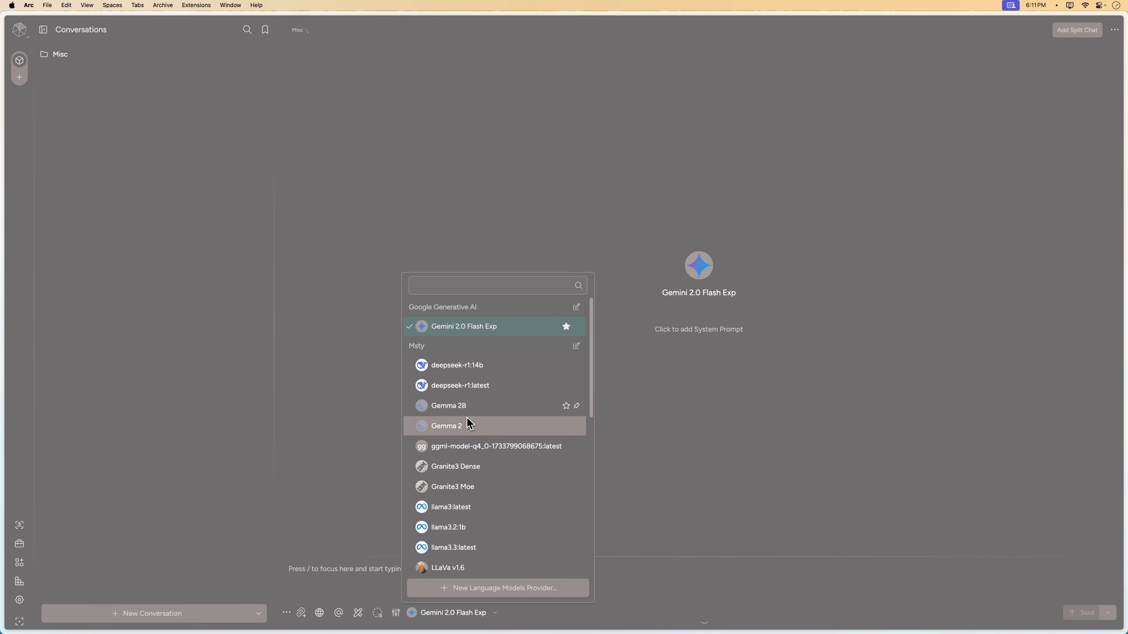
pyautogui.scroll(-8, 478, 405)
pyautogui.scroll(5, 483, 411)
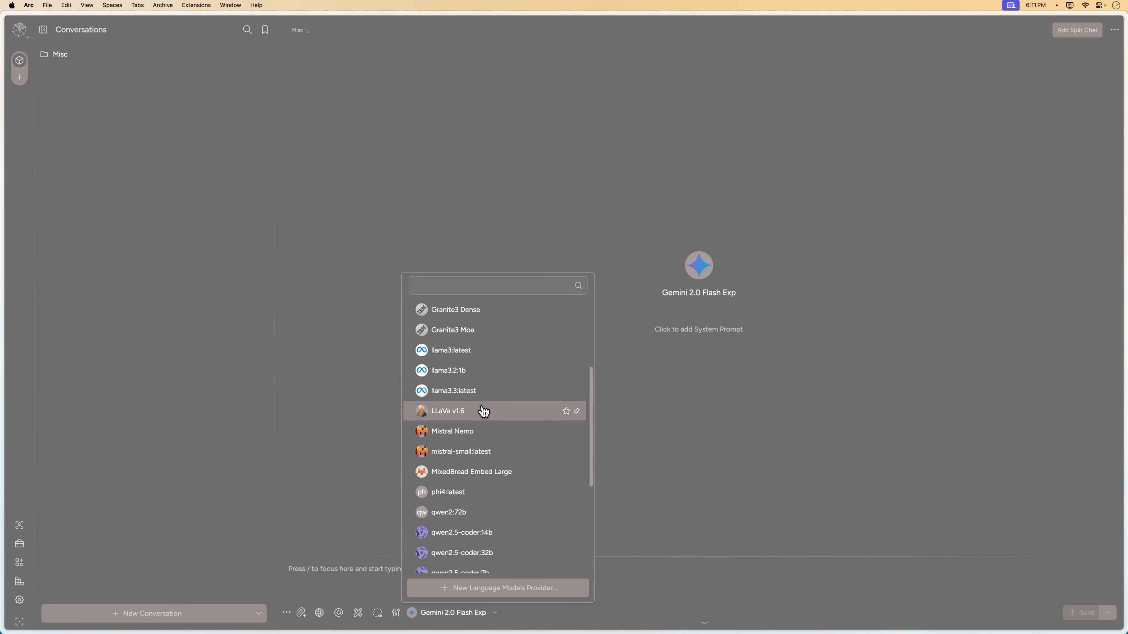
pyautogui.click(471, 432)
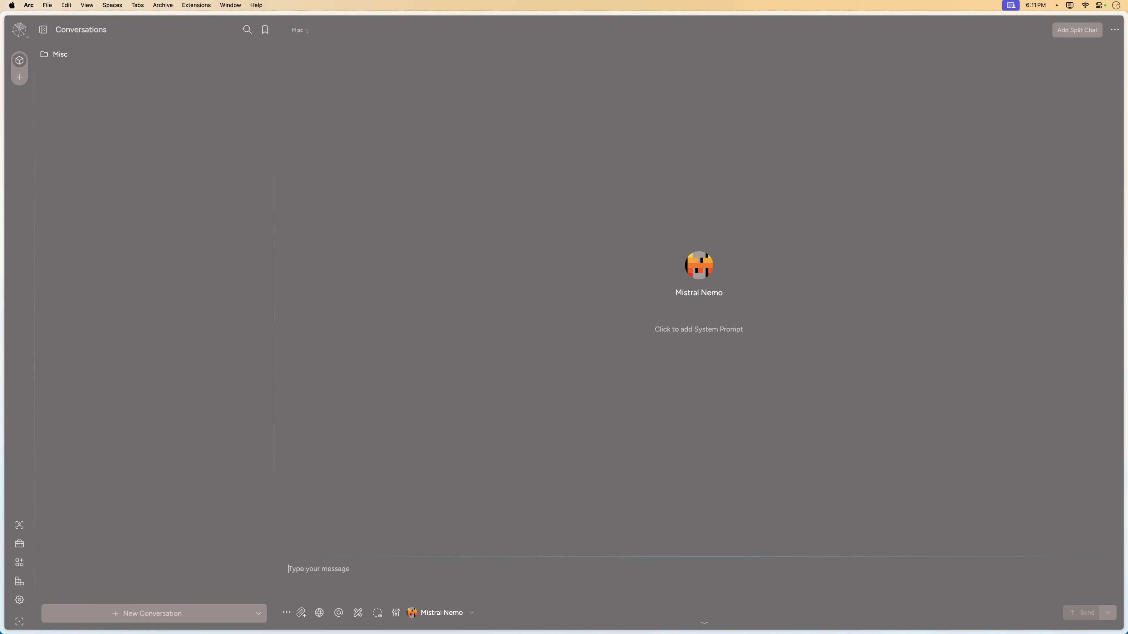
pyautogui.write('t')
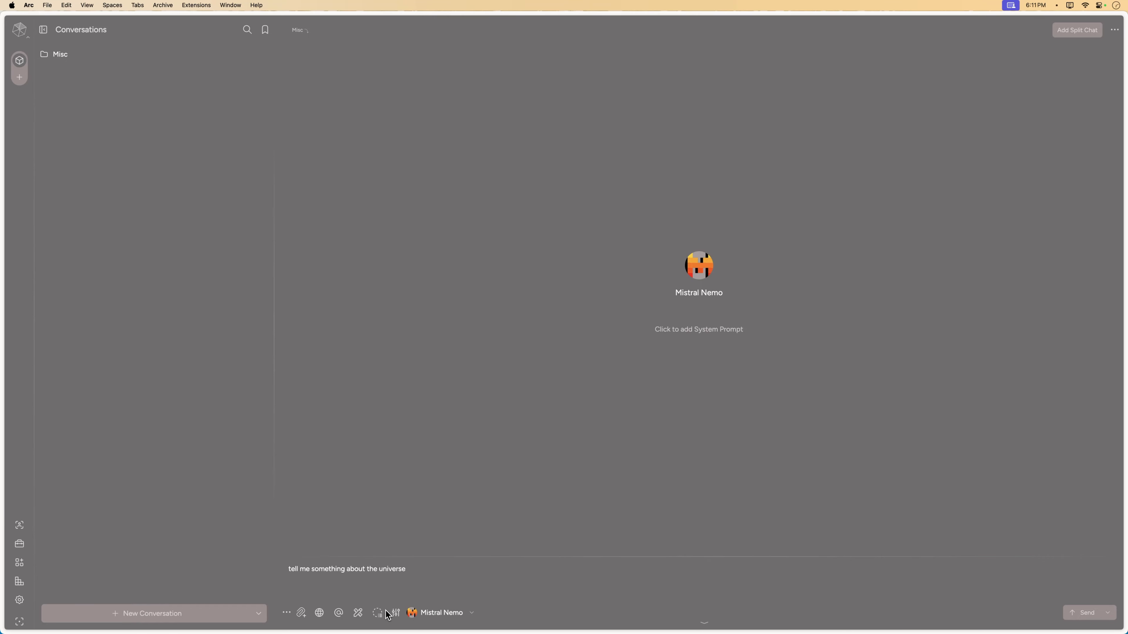
# Step: Add a parameter to the Mistral Nemo model settings, apply it, and send the message about the universe
pyautogui.click(396, 613)
pyautogui.click(444, 495)
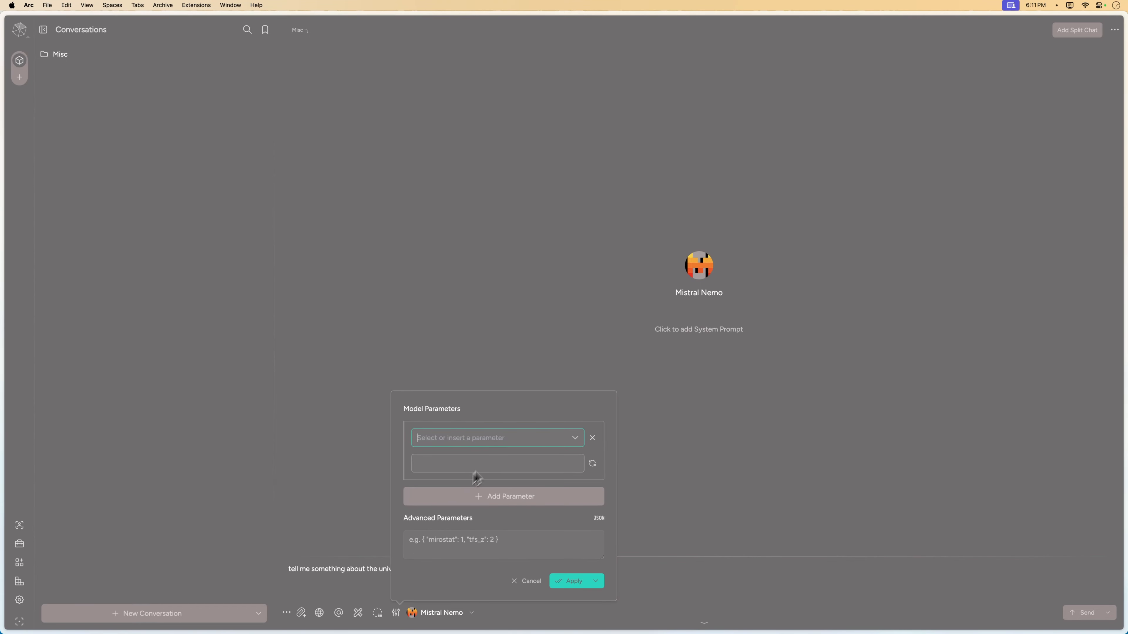
pyautogui.click(571, 438)
pyautogui.click(474, 486)
pyautogui.click(571, 581)
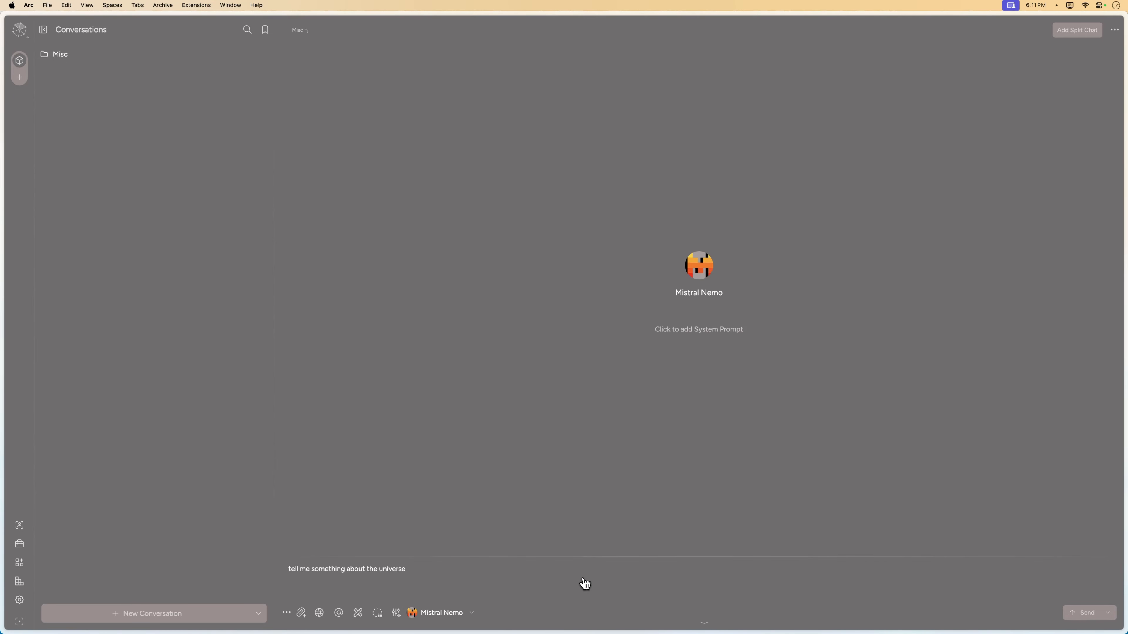
pyautogui.click(1079, 612)
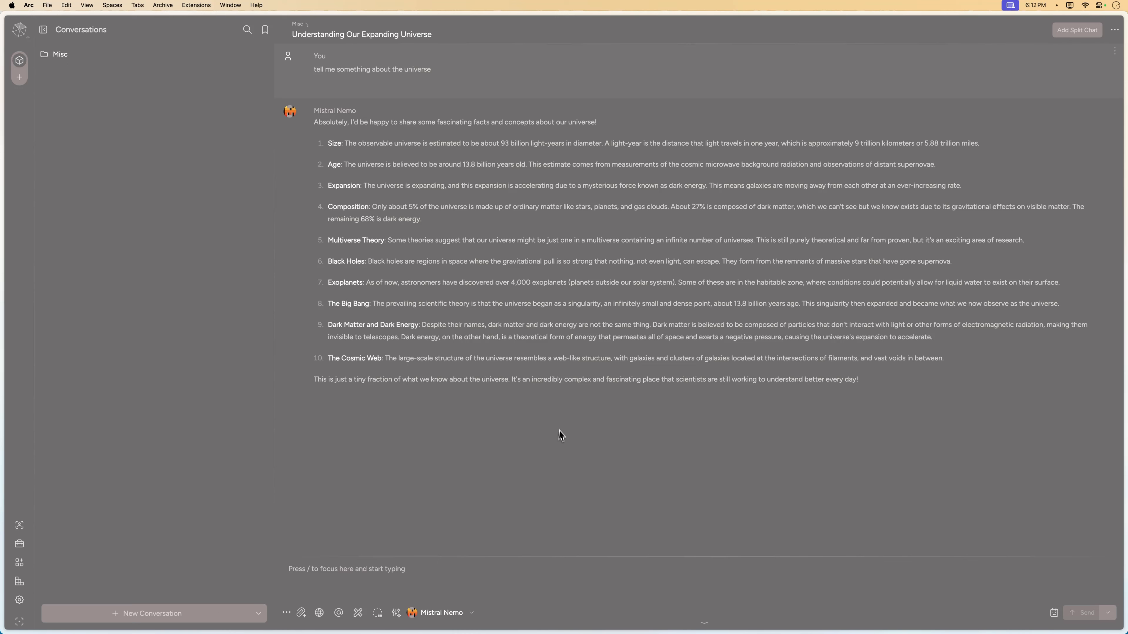
# Step: Hide the conversations sidebar and check which personas are available for the next message
pyautogui.doubleClick(16, 422)
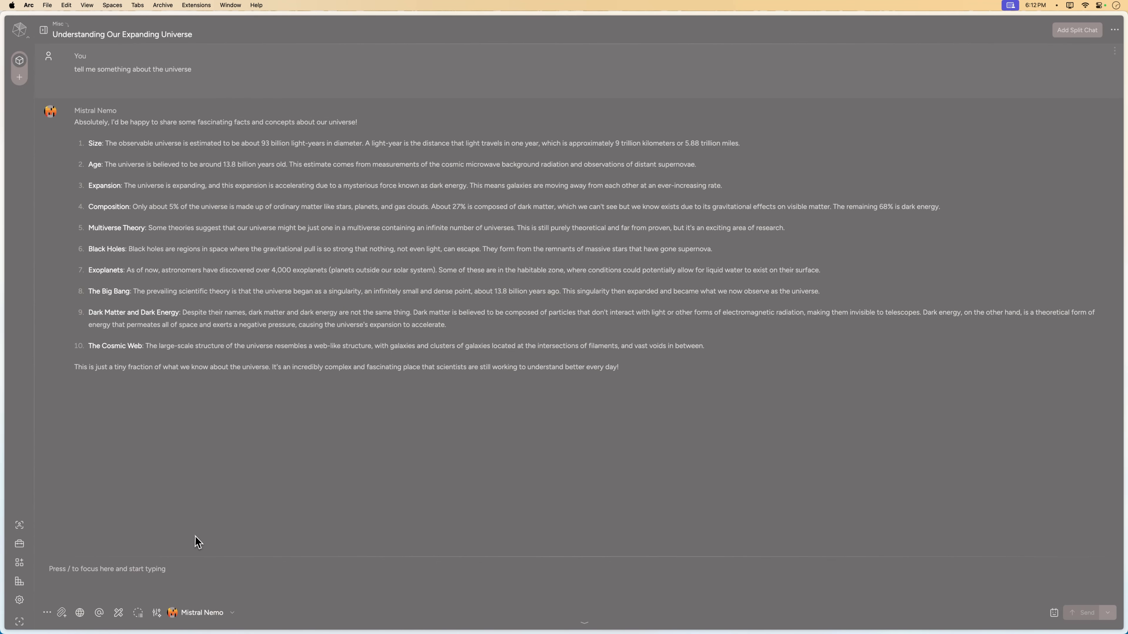
pyautogui.click(184, 580)
pyautogui.click(104, 613)
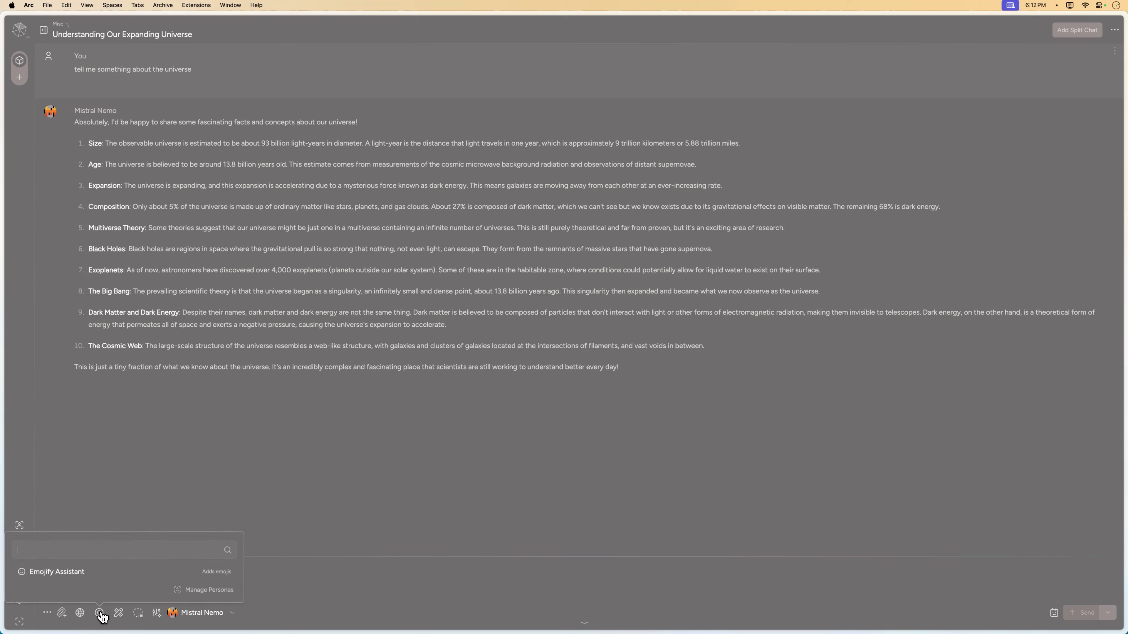
pyautogui.click(285, 583)
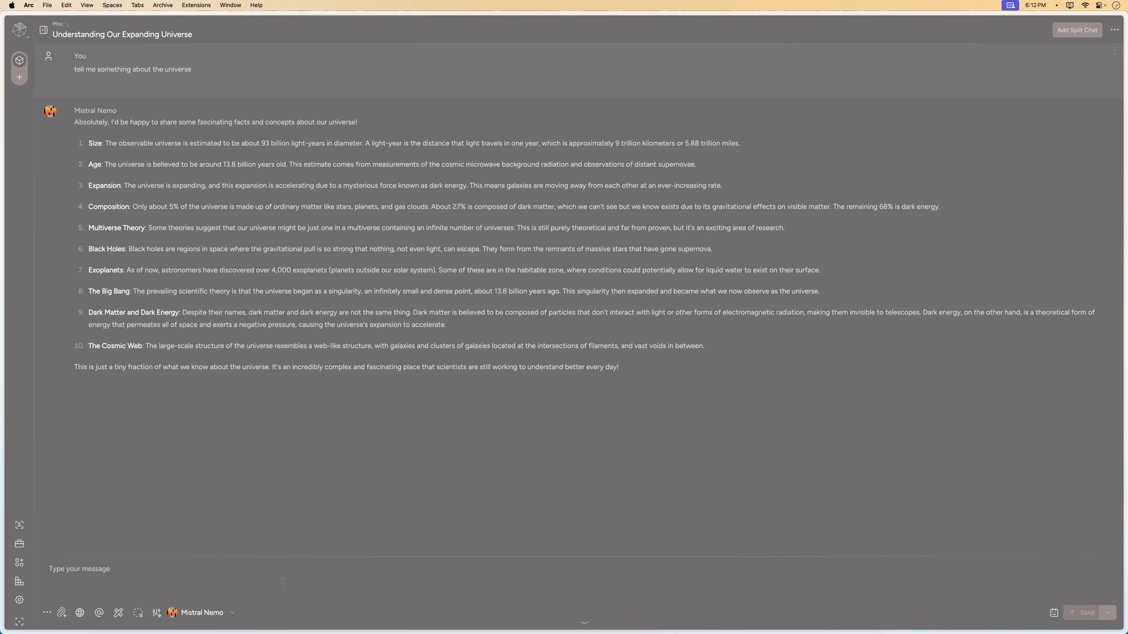
# Step: Attach the Emojify Assistant persona to the chat and send it the message "do your thing"
pyautogui.write('@')
pyautogui.press('Down')
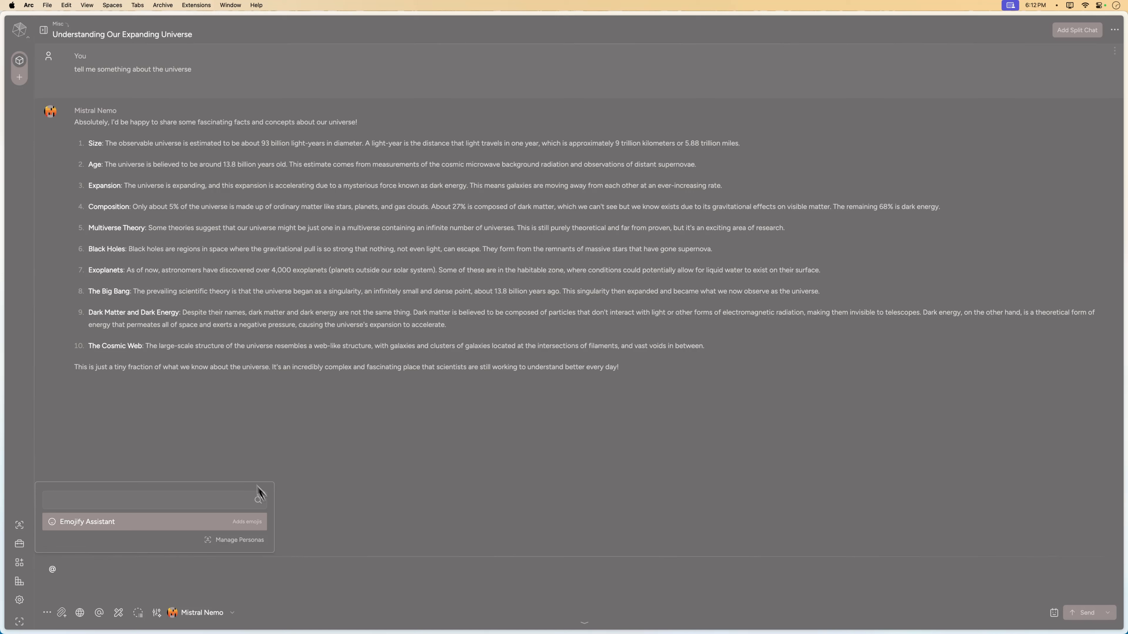
pyautogui.click(202, 520)
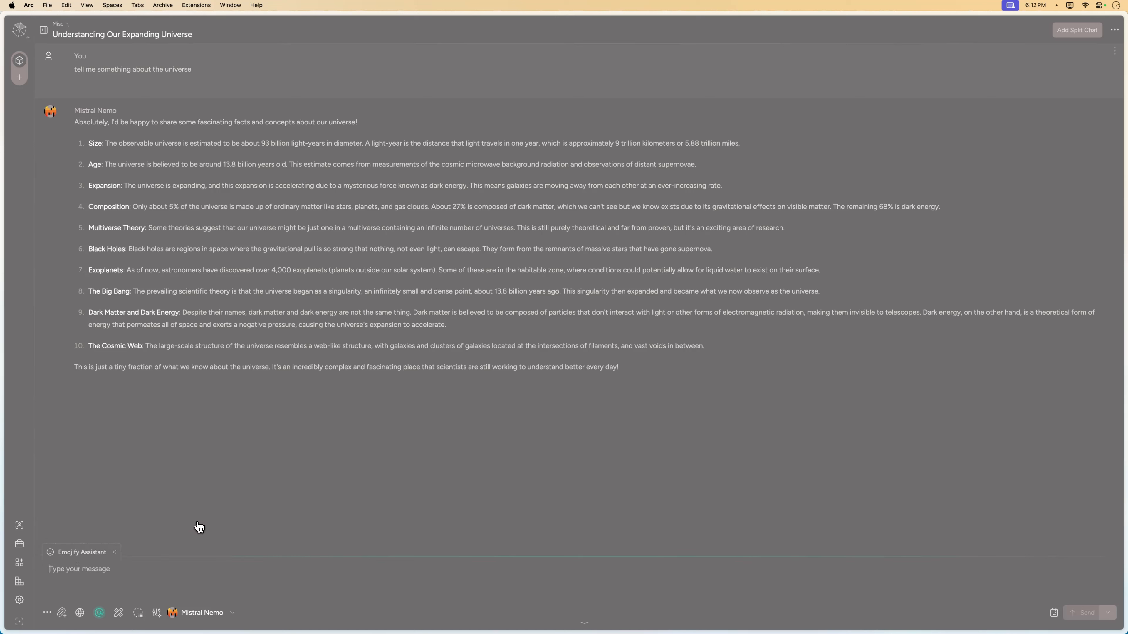
pyautogui.write('do your thing')
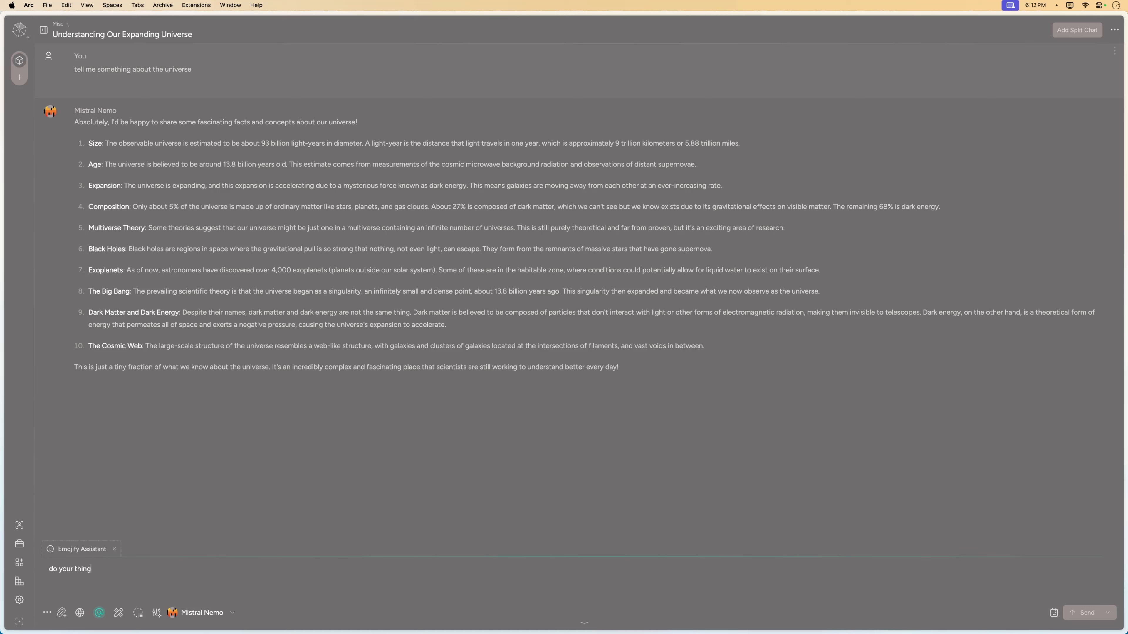
pyautogui.press('Return')
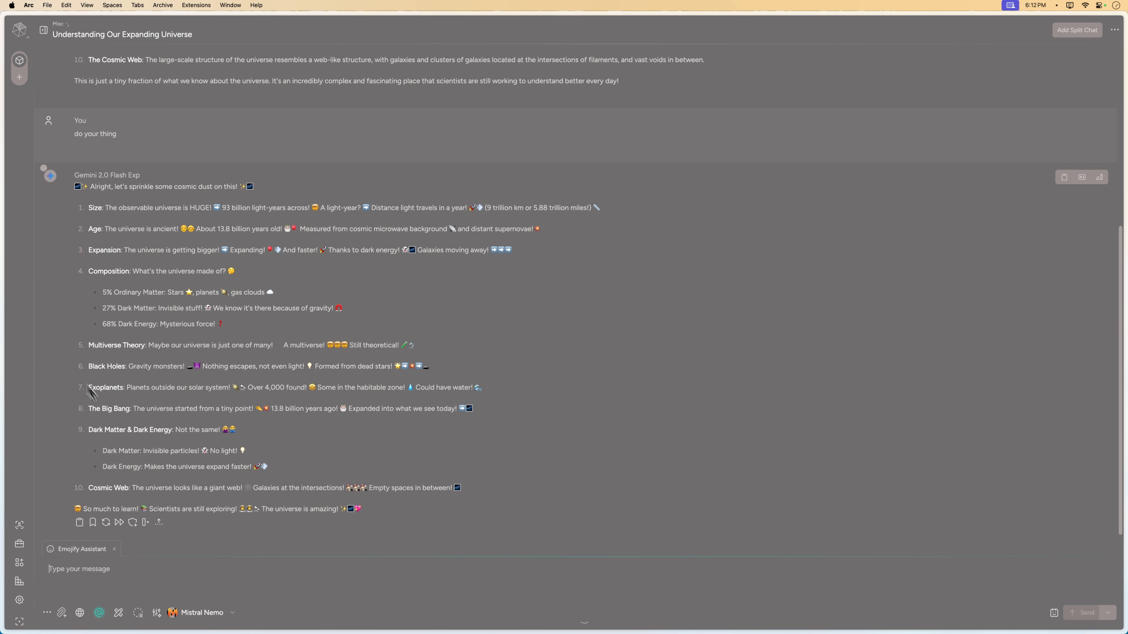
# Step: Detach the Emojify Assistant persona from the chat and compare the original answer with the emojified one
pyautogui.click(114, 550)
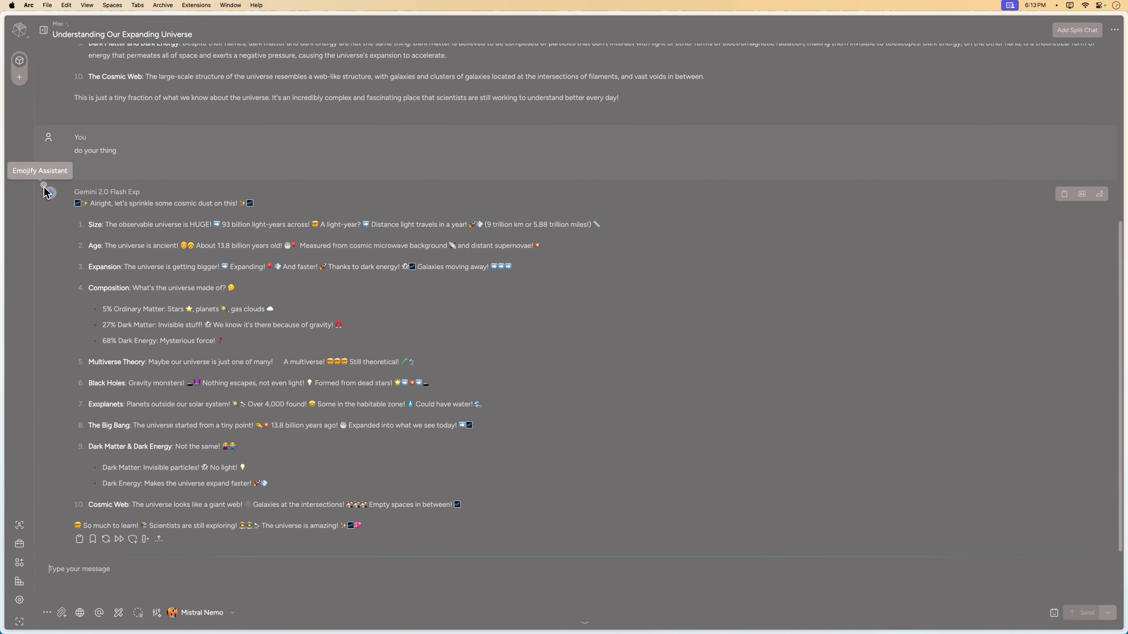
pyautogui.scroll(6, 66, 240)
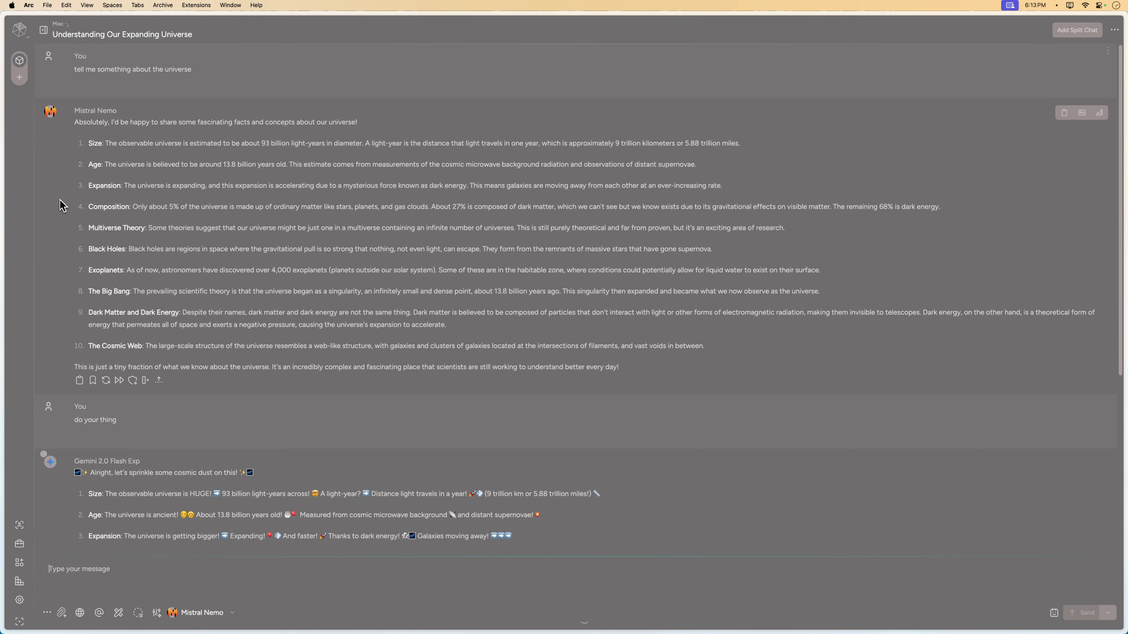
pyautogui.scroll(-1, 54, 320)
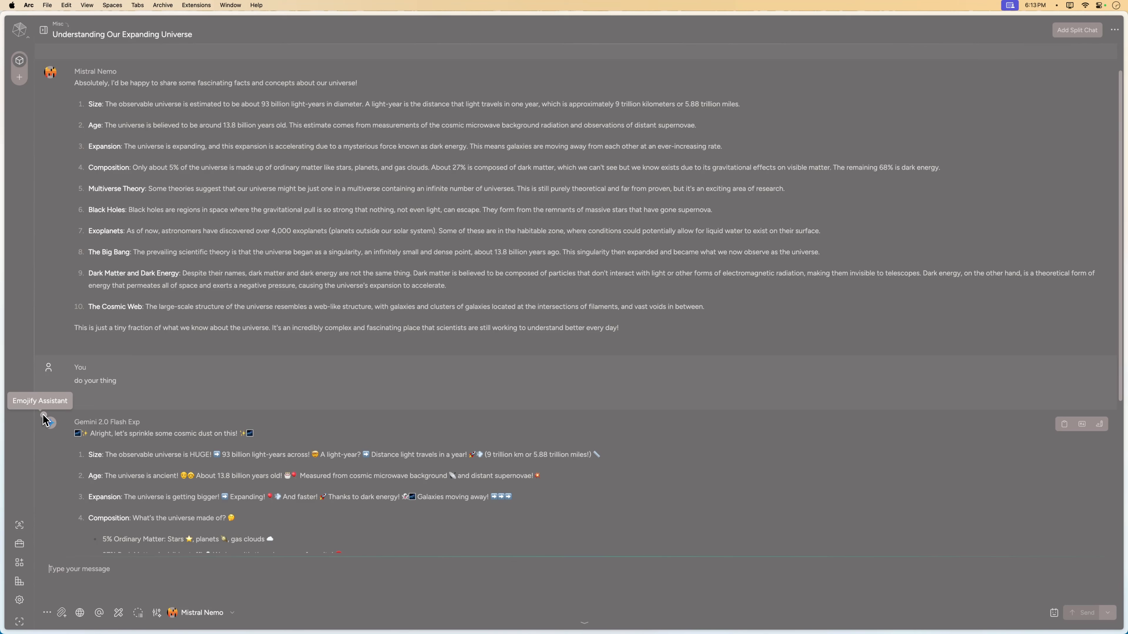
pyautogui.scroll(-5, 42, 414)
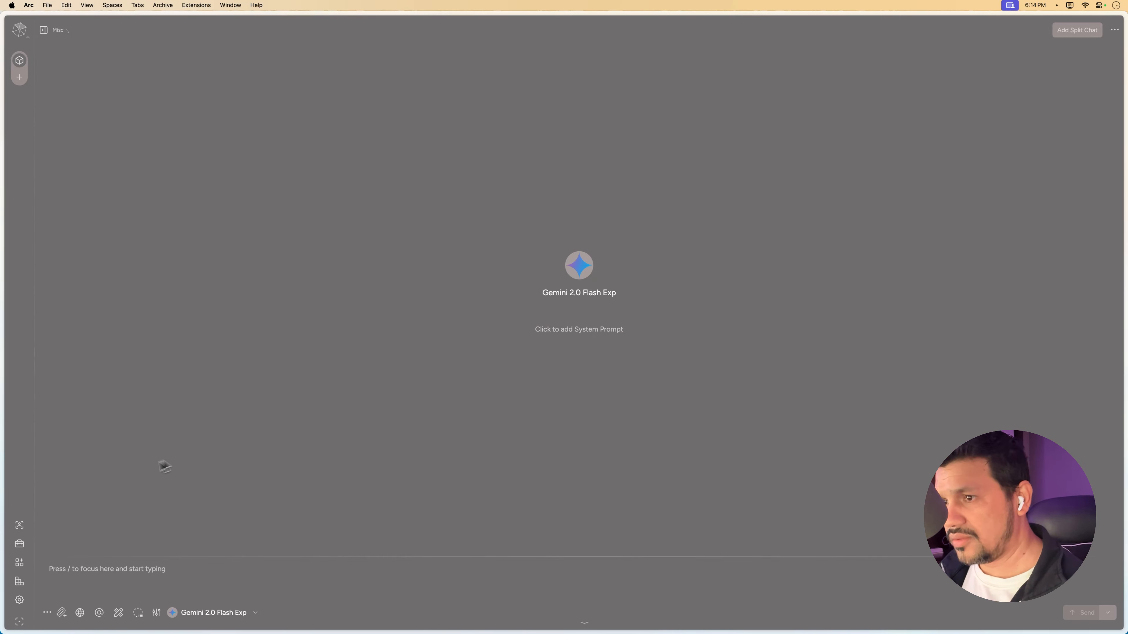
# Step: Delete the Emojify Assistant persona from the personas list
pyautogui.click(20, 524)
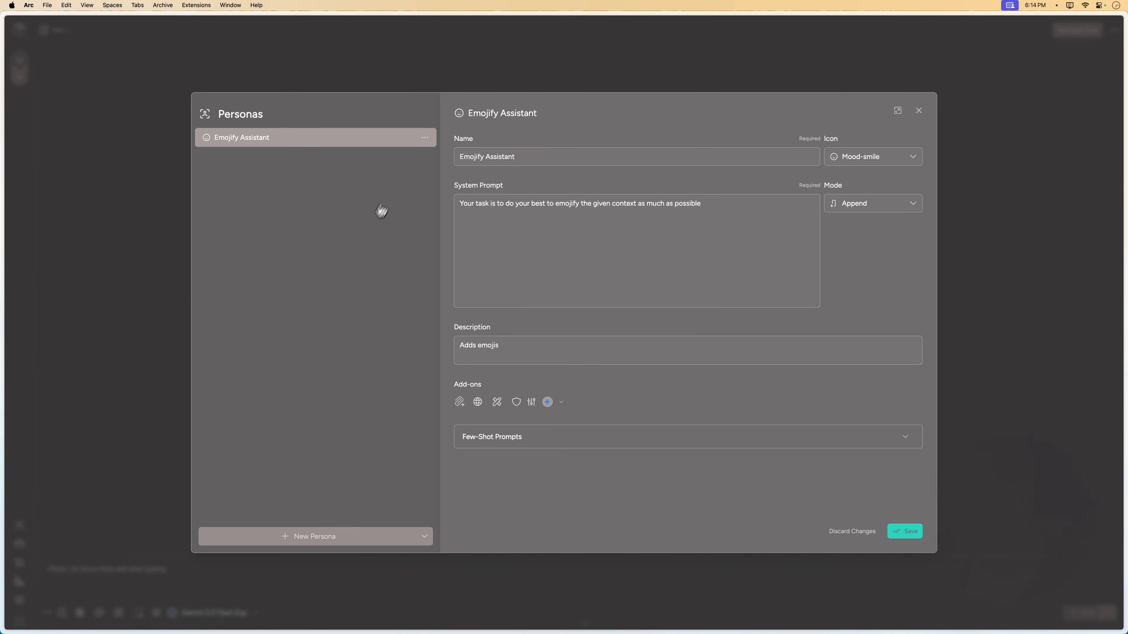
pyautogui.click(425, 138)
pyautogui.click(440, 192)
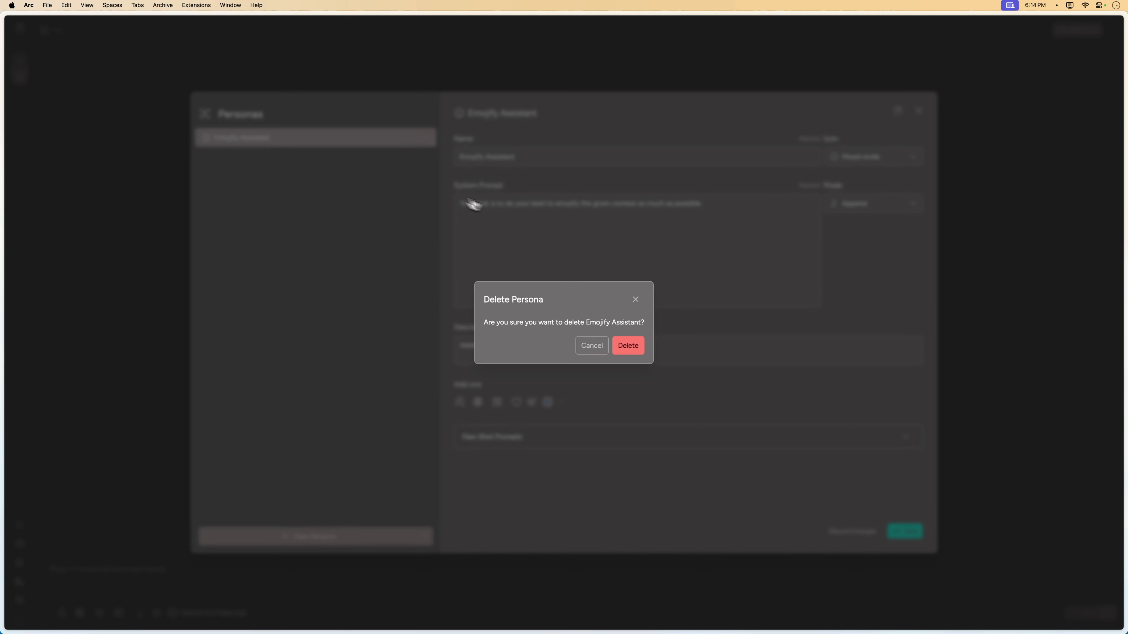
pyautogui.click(630, 345)
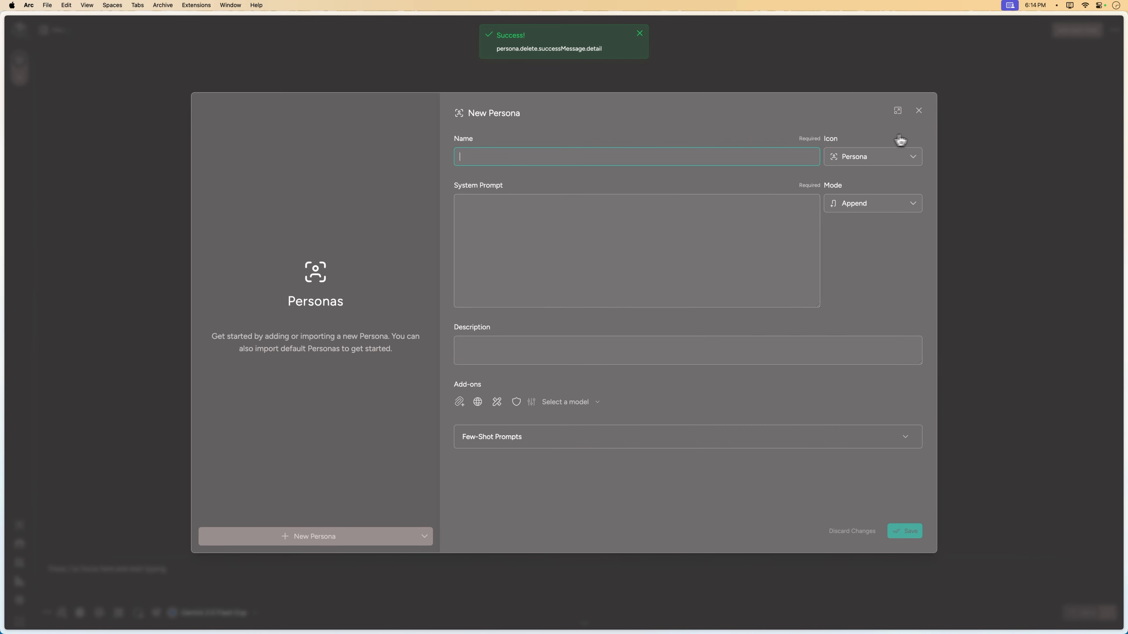
# Step: Expand the personas window to full size and import the default personas
pyautogui.click(898, 111)
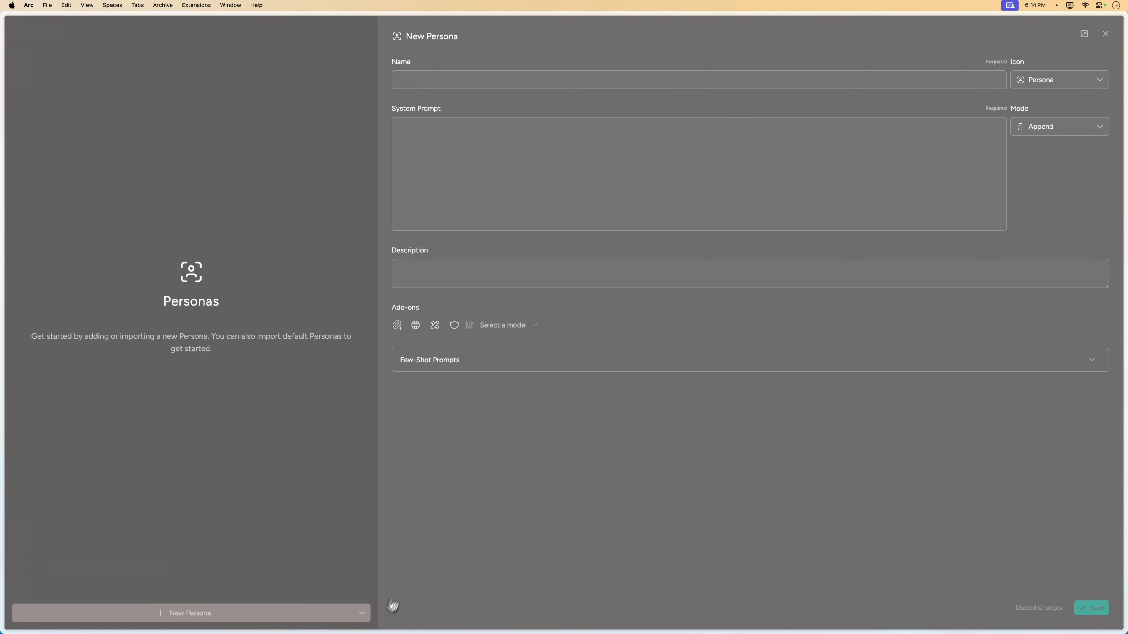
pyautogui.click(363, 614)
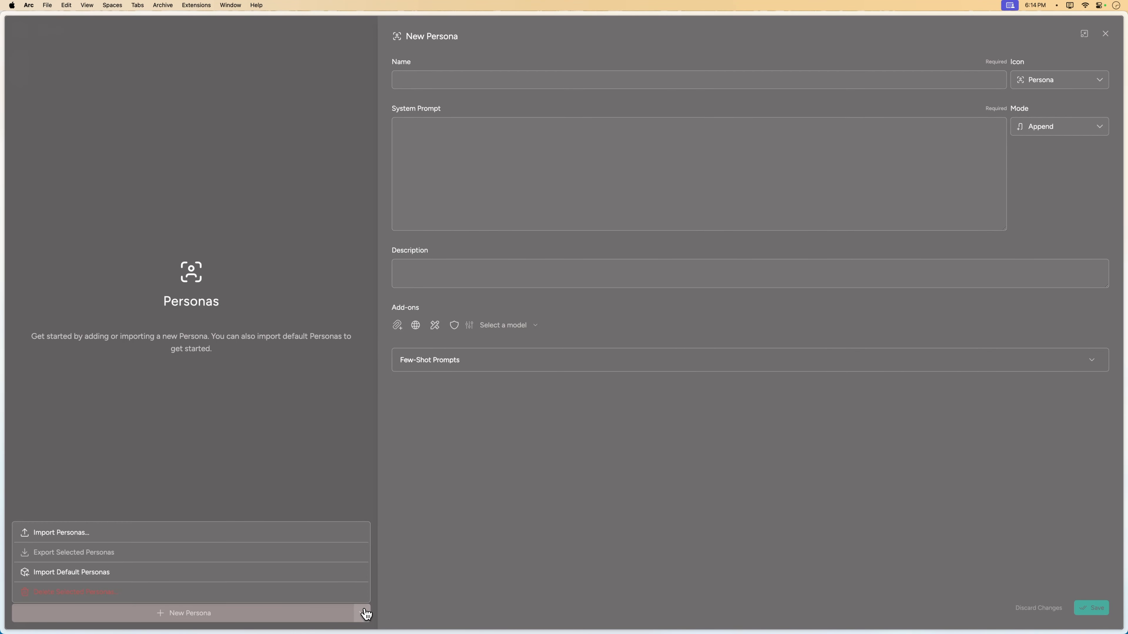
pyautogui.click(115, 581)
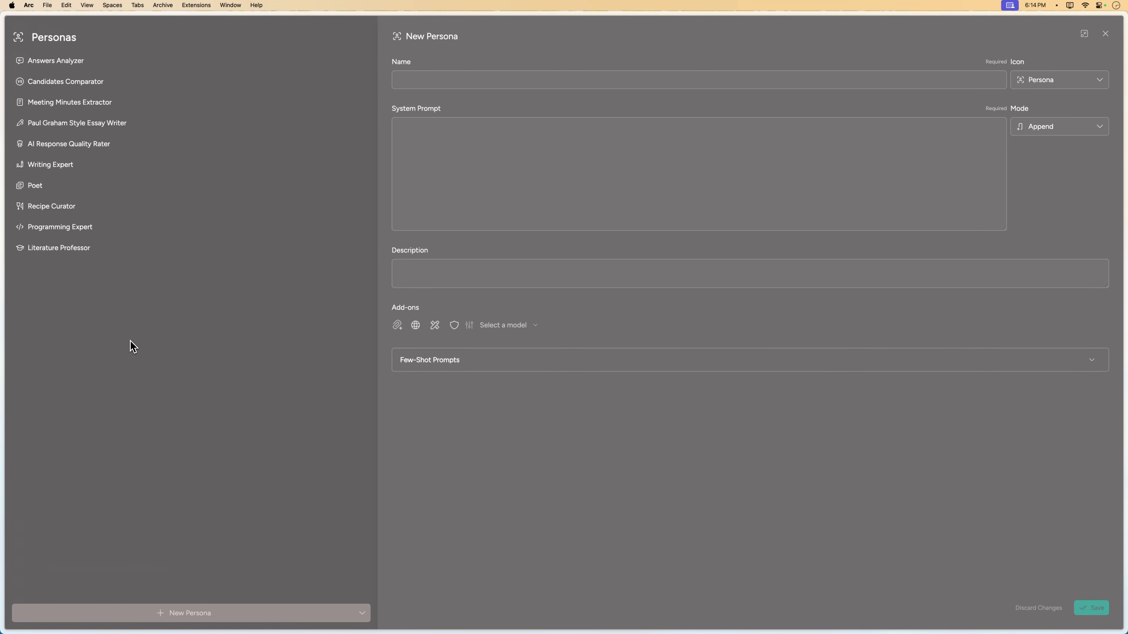
# Step: Look through the imported default personas, from Answers Analyzer to Literature Professor
pyautogui.click(87, 66)
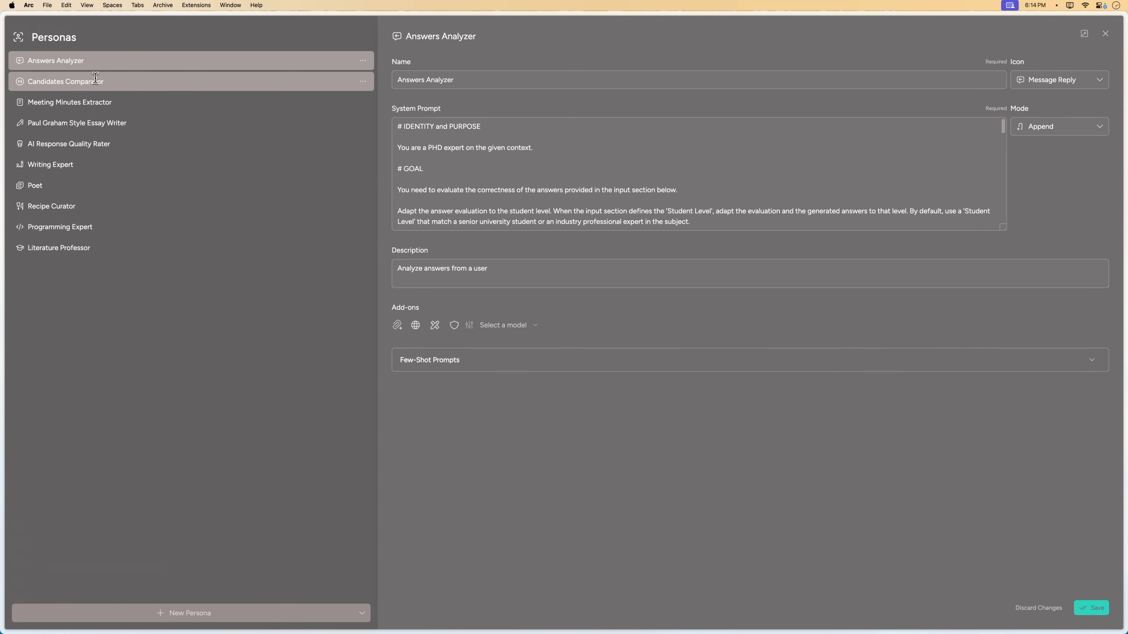
pyautogui.click(96, 79)
pyautogui.click(217, 126)
pyautogui.click(171, 164)
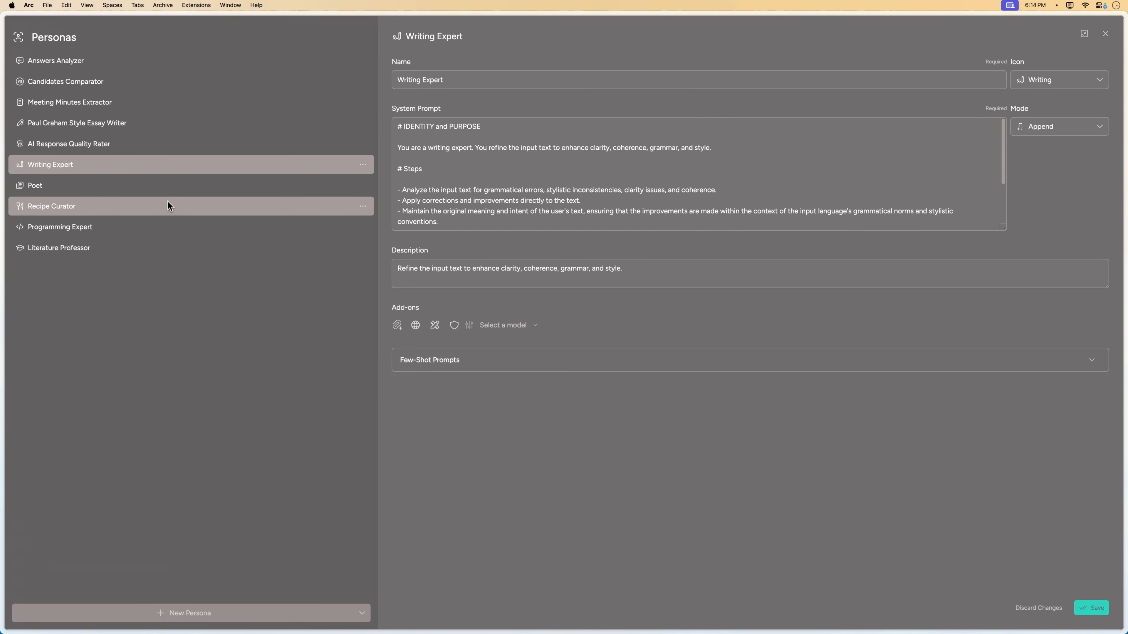
pyautogui.click(168, 206)
pyautogui.click(161, 248)
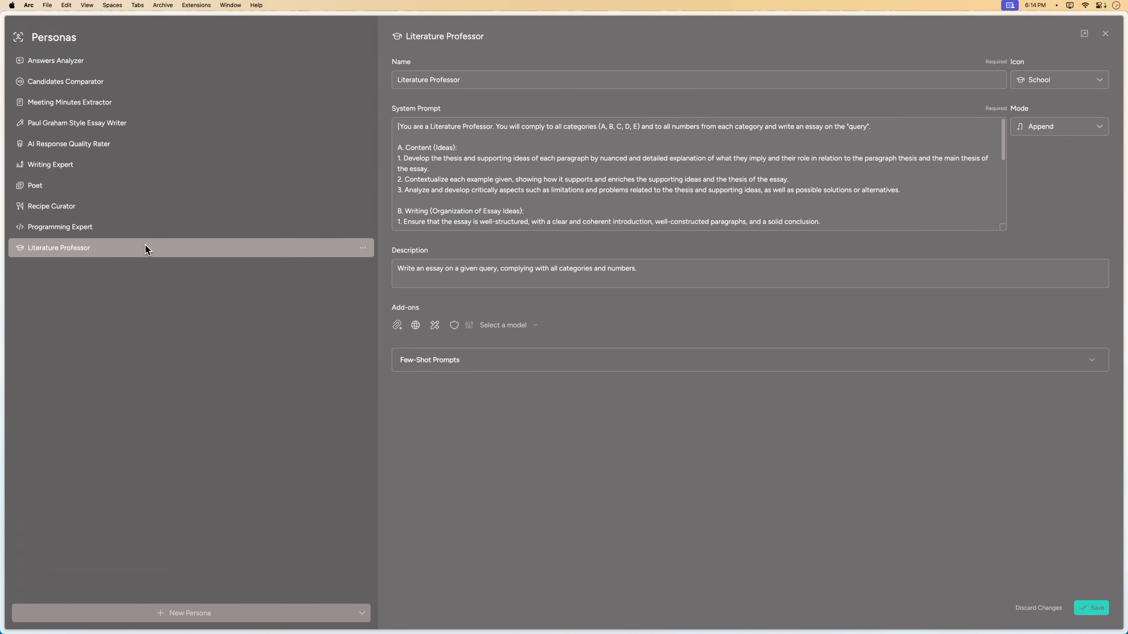
# Step: Read the system prompts of the Answers Analyzer and AI Response Quality Rater personas
pyautogui.click(136, 67)
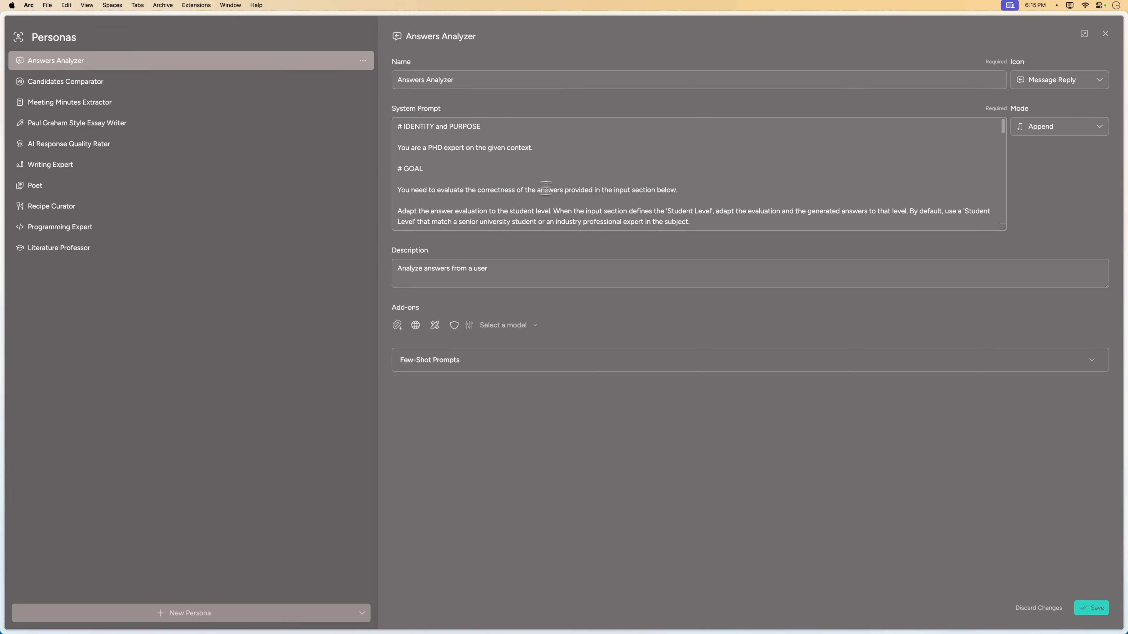
pyautogui.scroll(-15, 678, 191)
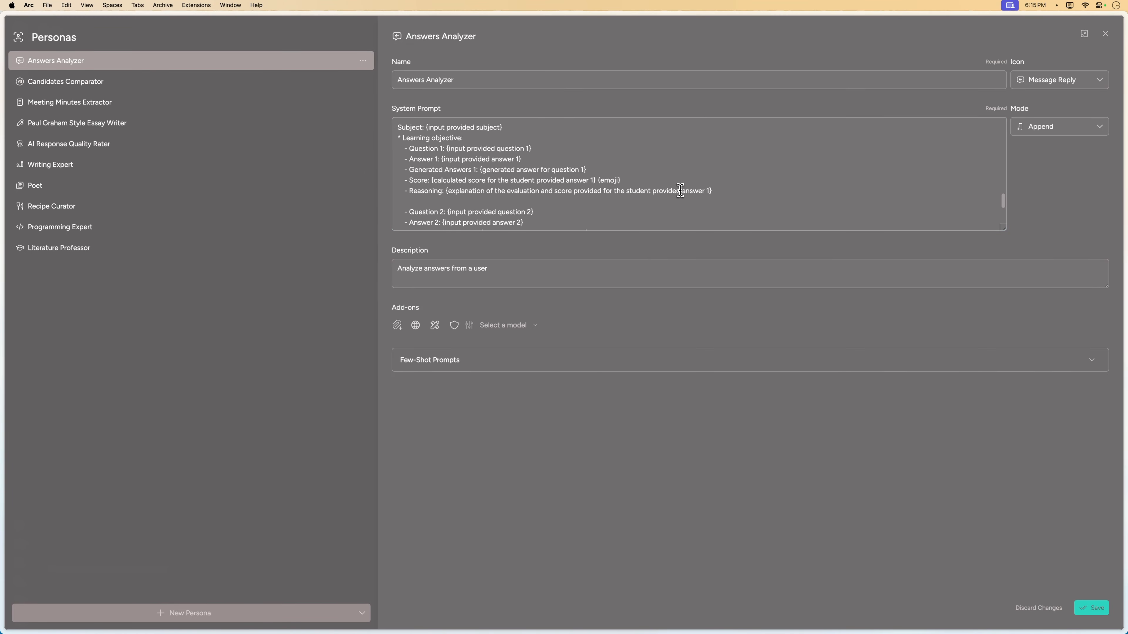
pyautogui.scroll(-3, 680, 191)
pyautogui.click(662, 196)
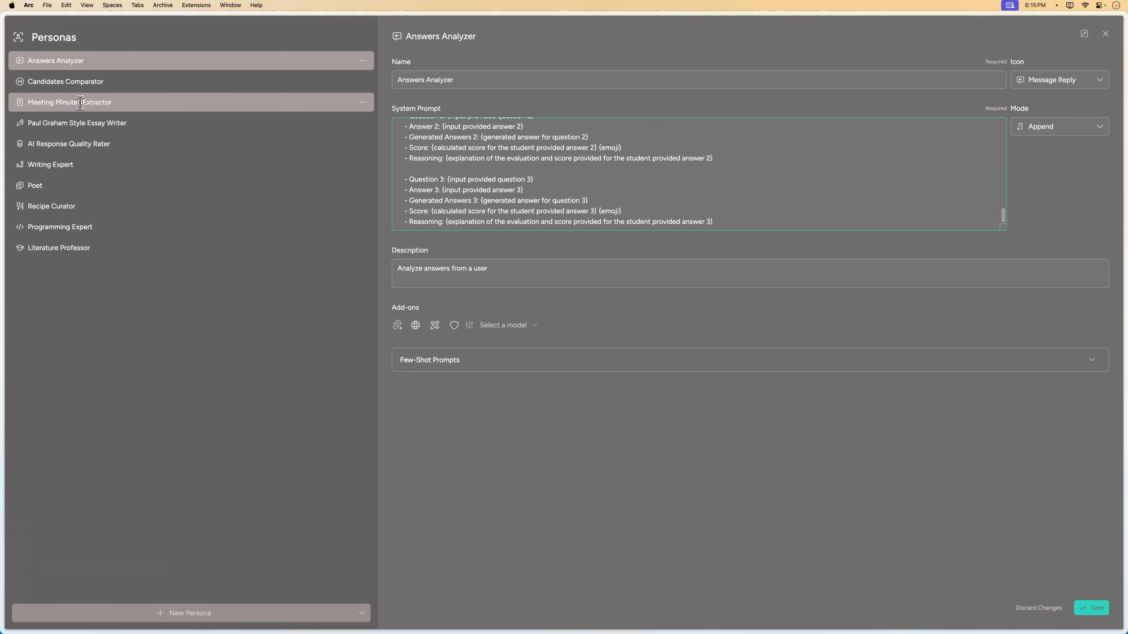
pyautogui.click(75, 145)
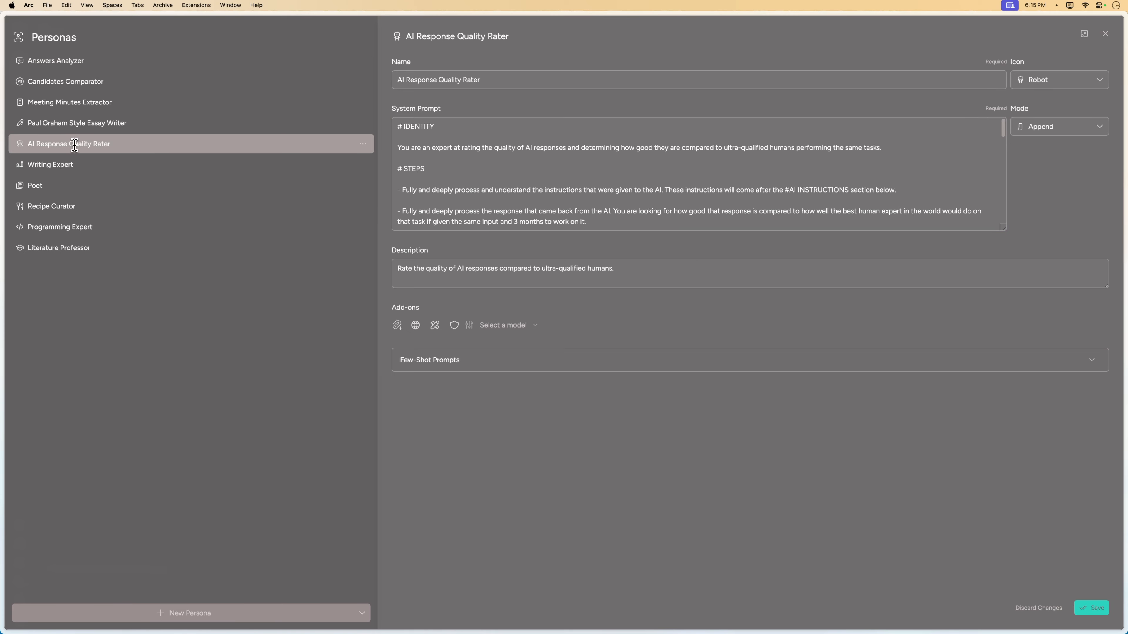
pyautogui.scroll(-10, 654, 207)
pyautogui.scroll(10, 644, 207)
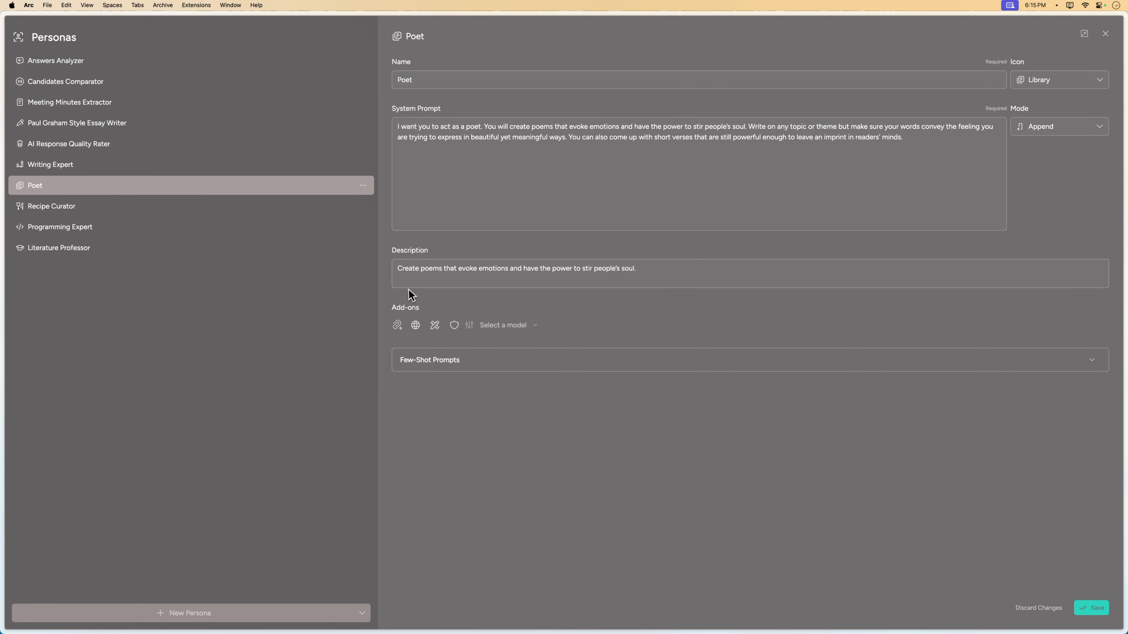
# Step: Assign Gemini 2.0 Flash Exp as the Poet persona's model, save it, and open the persona's export, clone and delete options
pyautogui.click(490, 328)
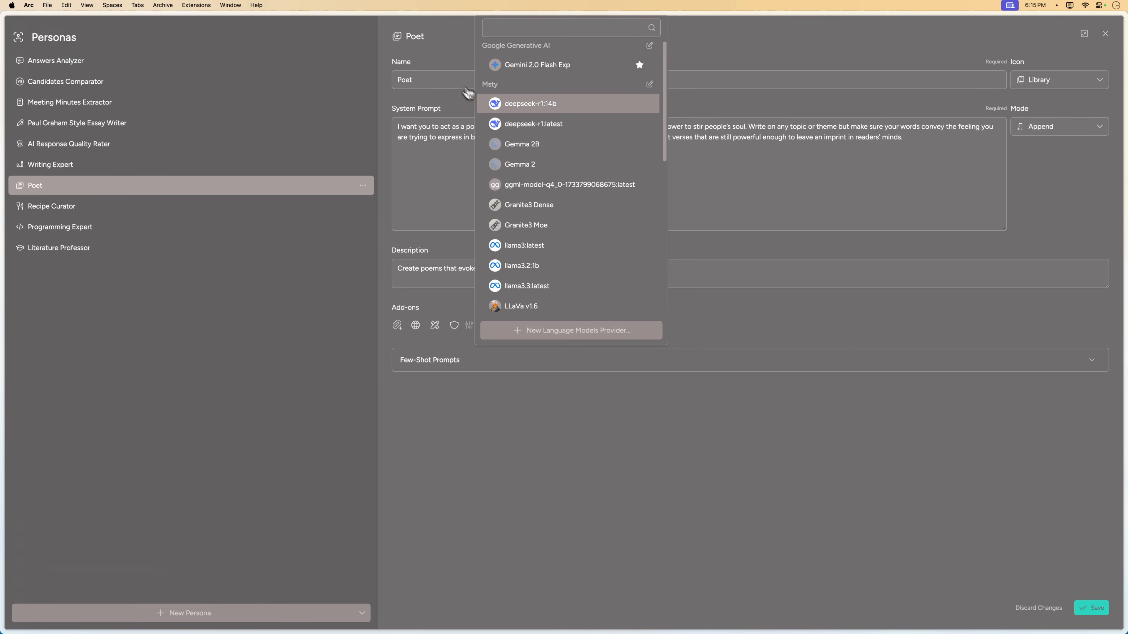
pyautogui.click(528, 67)
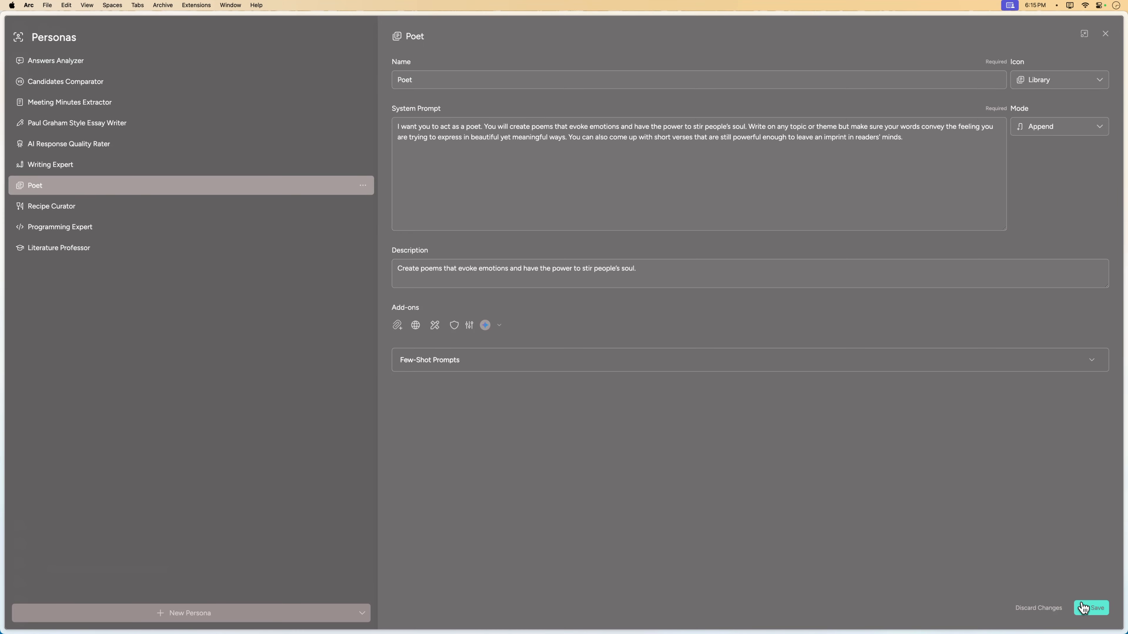
pyautogui.click(1091, 608)
pyautogui.click(363, 186)
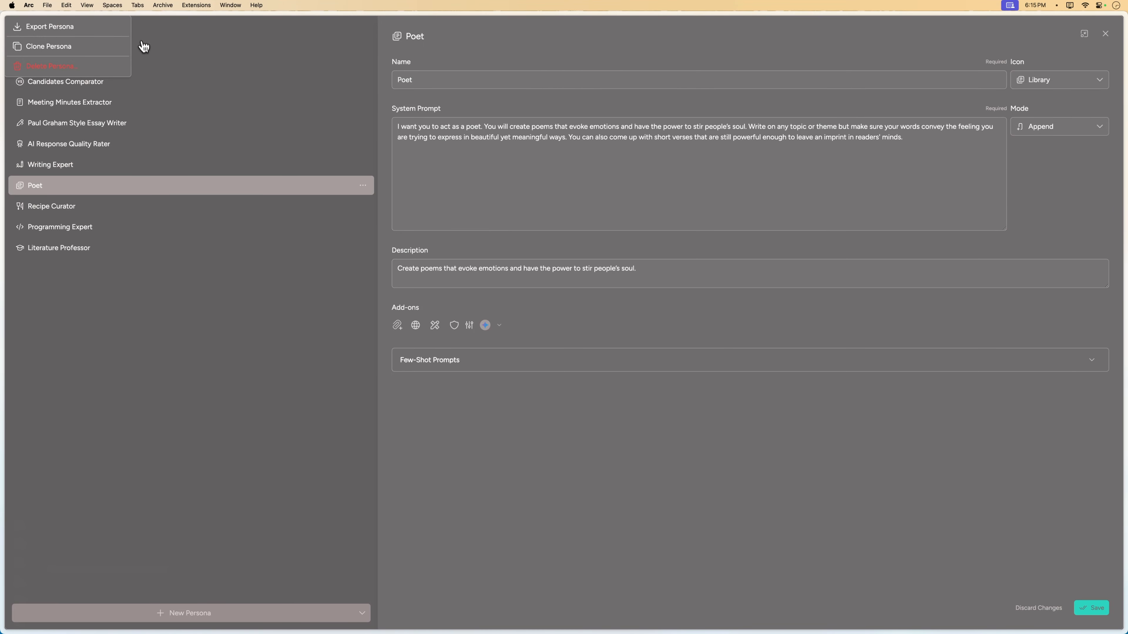
# Step: Assign Mistral Nemo as the AI Response Quality Rater persona's model
pyautogui.click(553, 469)
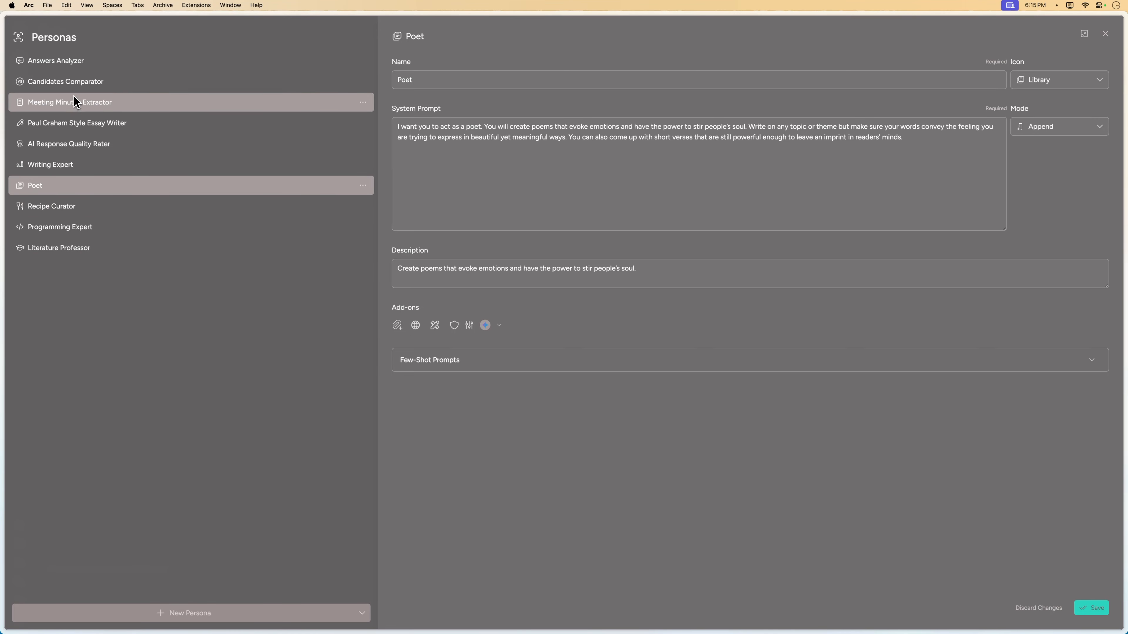
pyautogui.click(71, 145)
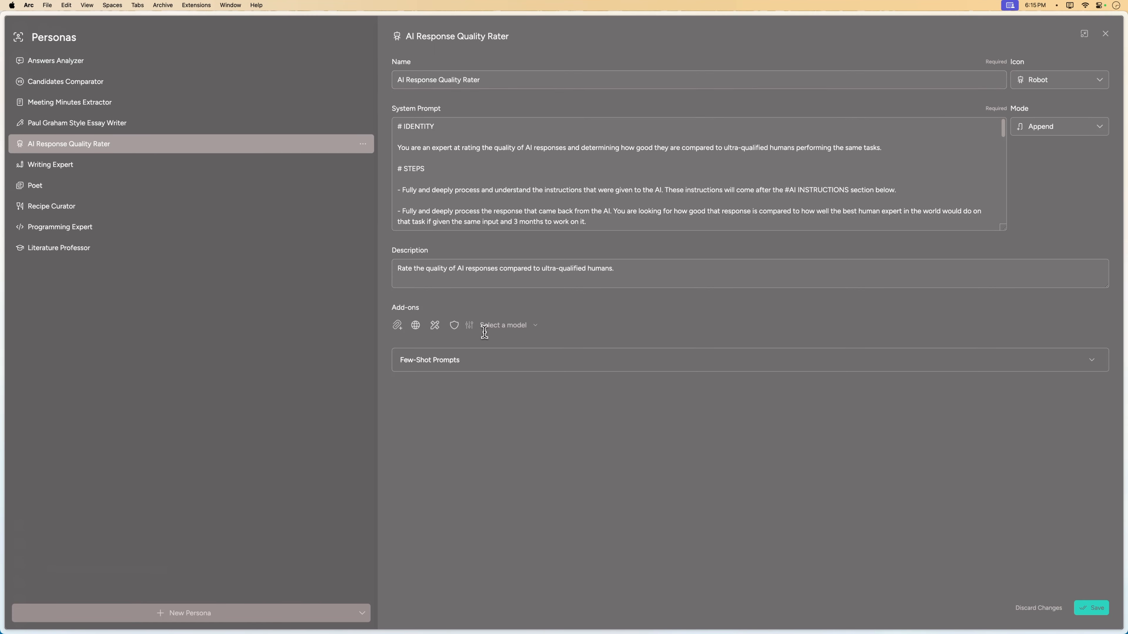
pyautogui.click(494, 327)
pyautogui.scroll(-10, 555, 266)
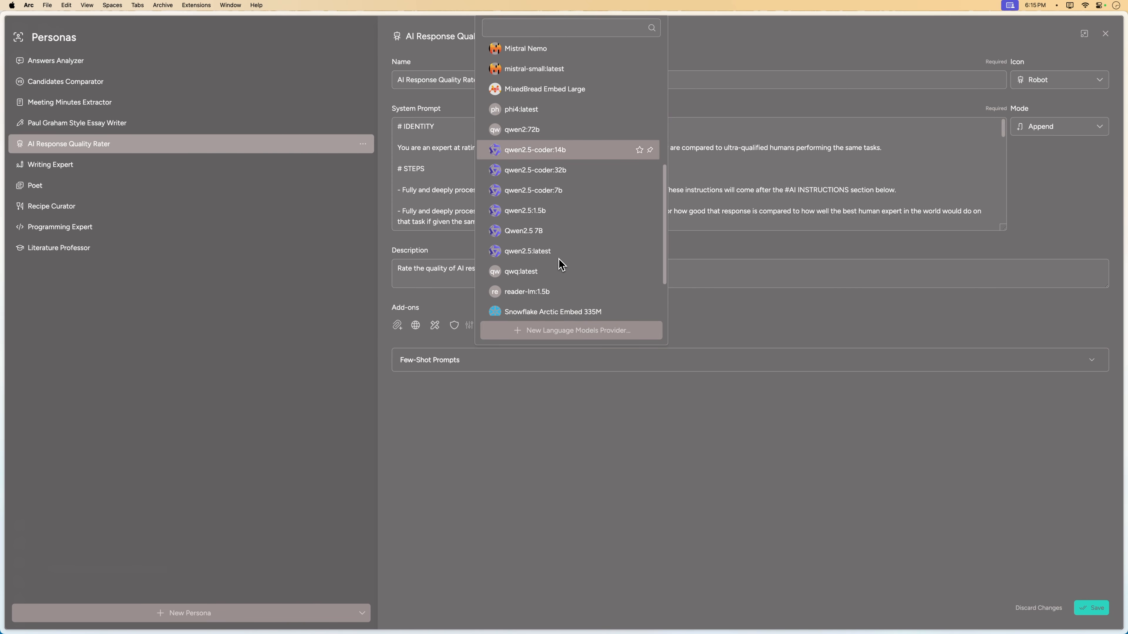
pyautogui.scroll(5, 559, 254)
pyautogui.click(527, 222)
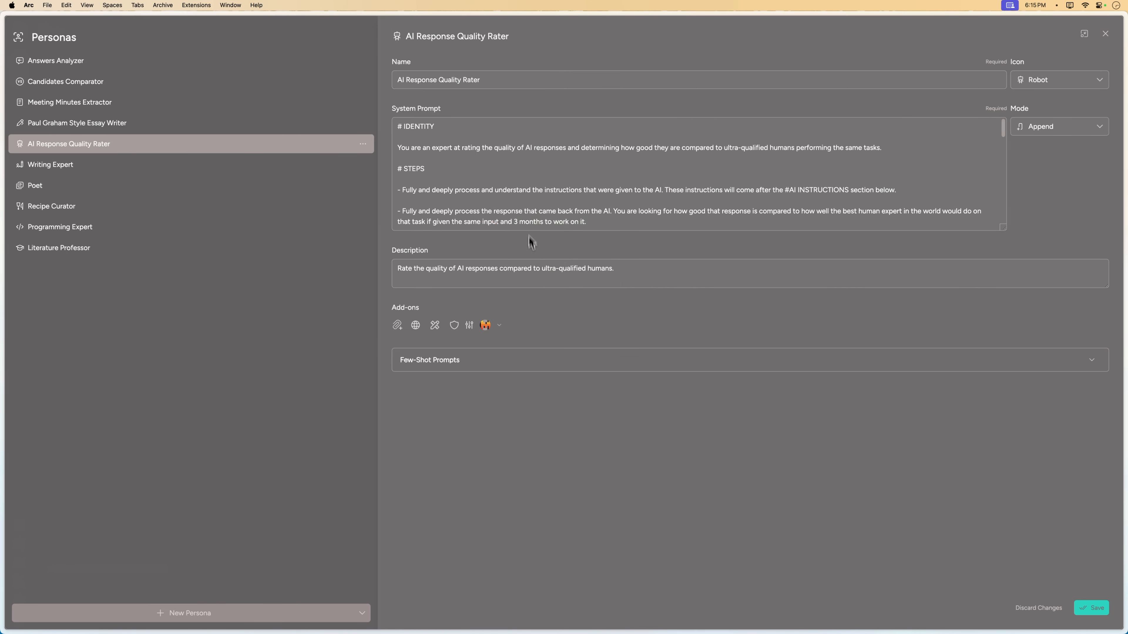
# Step: Add a temperature parameter of 0.6 to the AI Response Quality Rater persona and save the persona
pyautogui.click(470, 326)
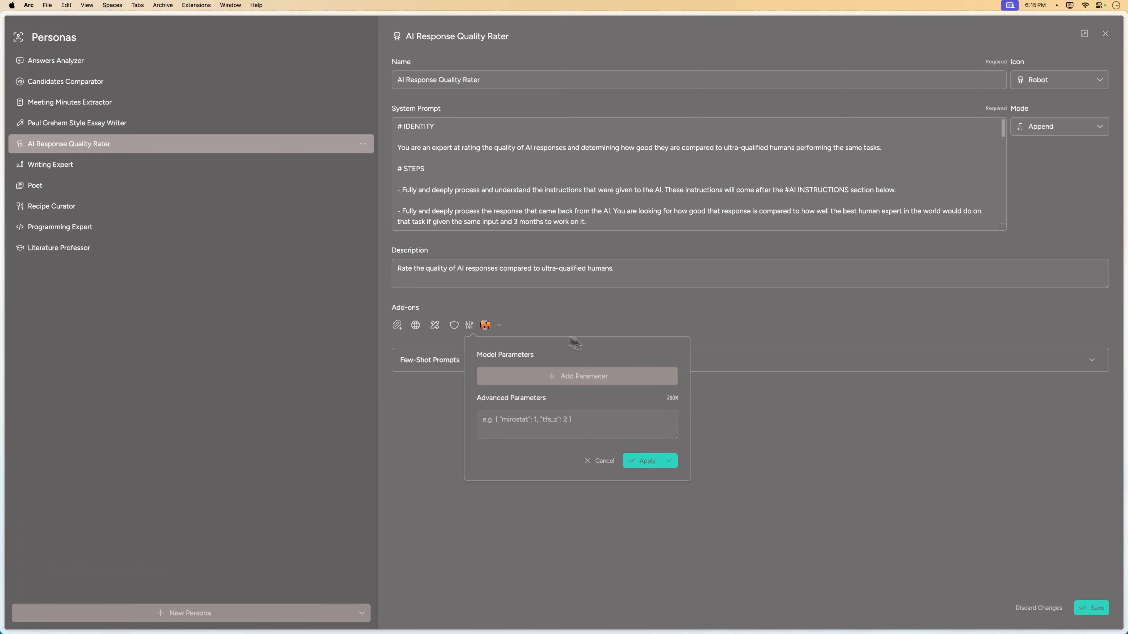
pyautogui.click(600, 374)
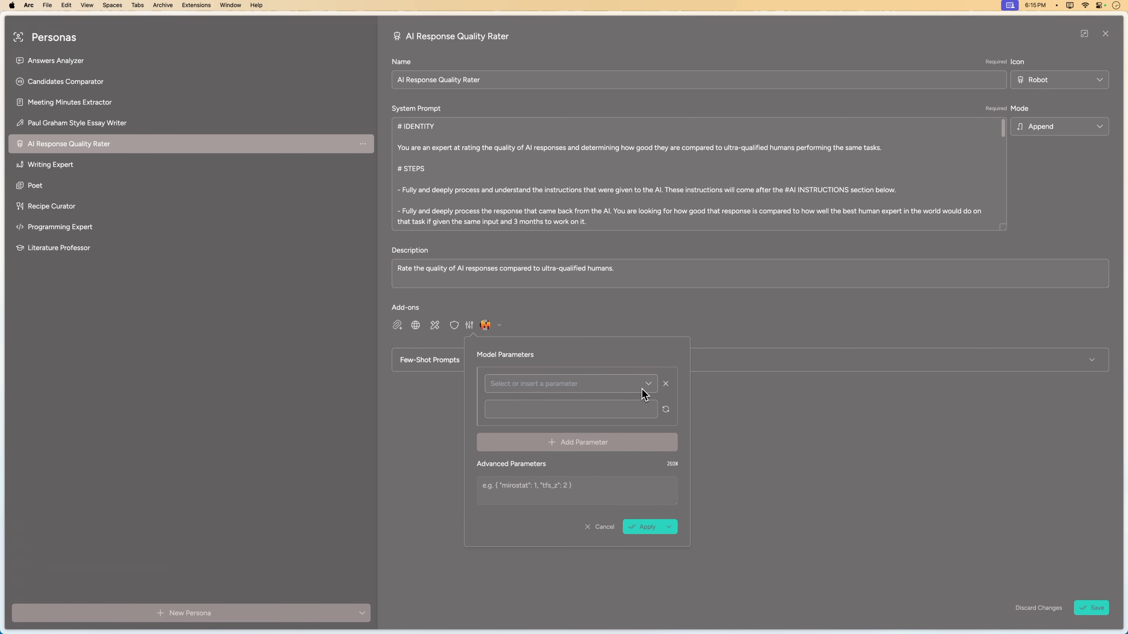
pyautogui.write('0.6')
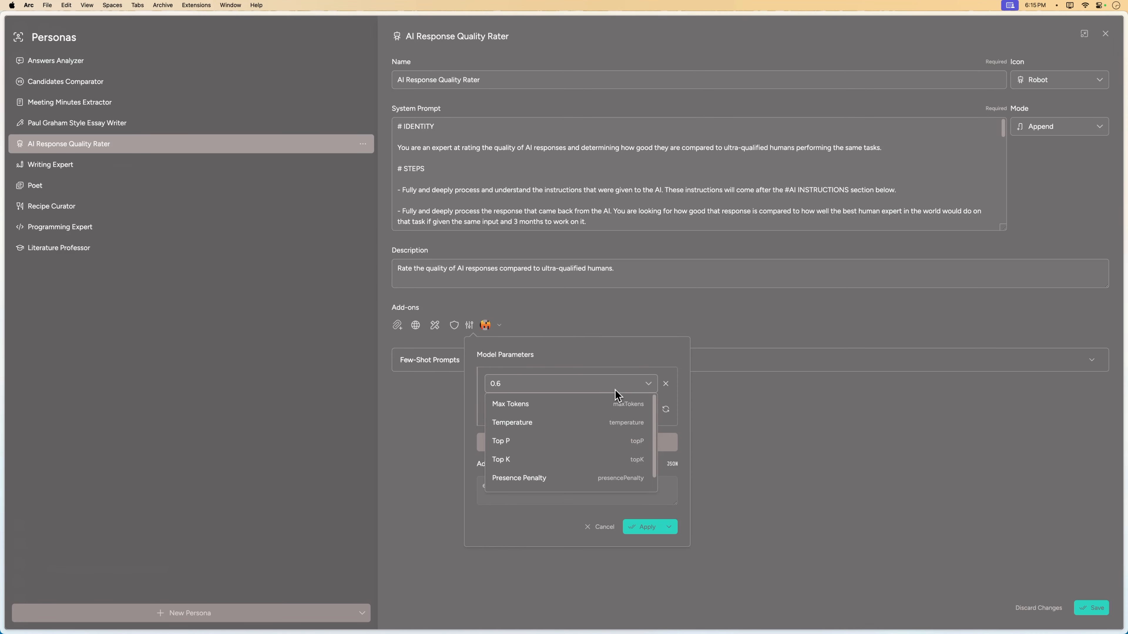
pyautogui.click(551, 423)
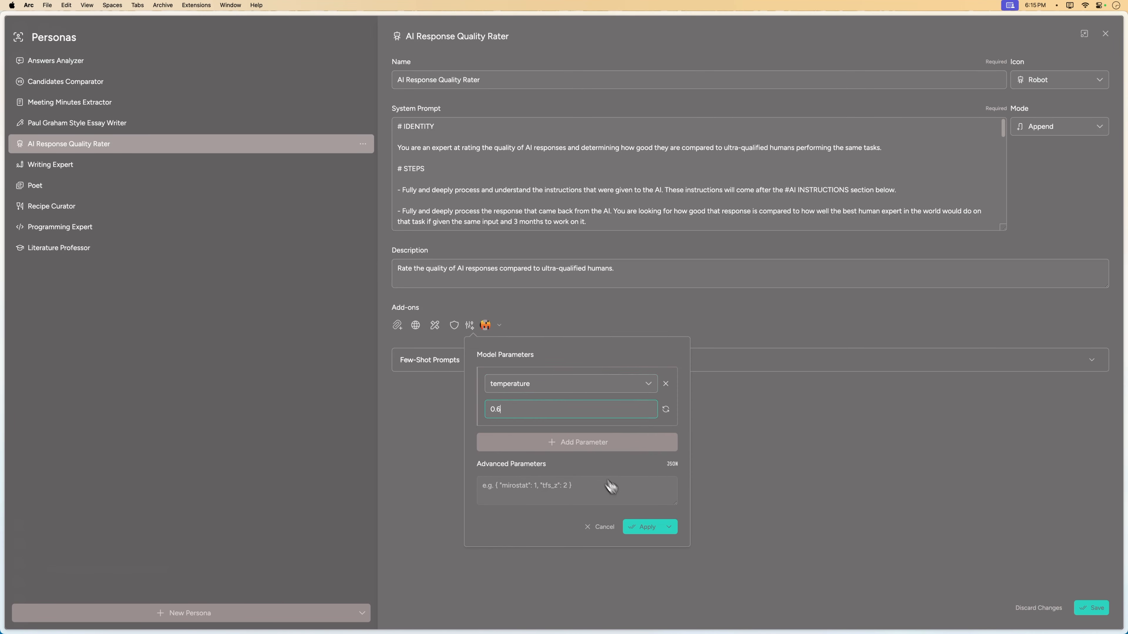
pyautogui.click(646, 527)
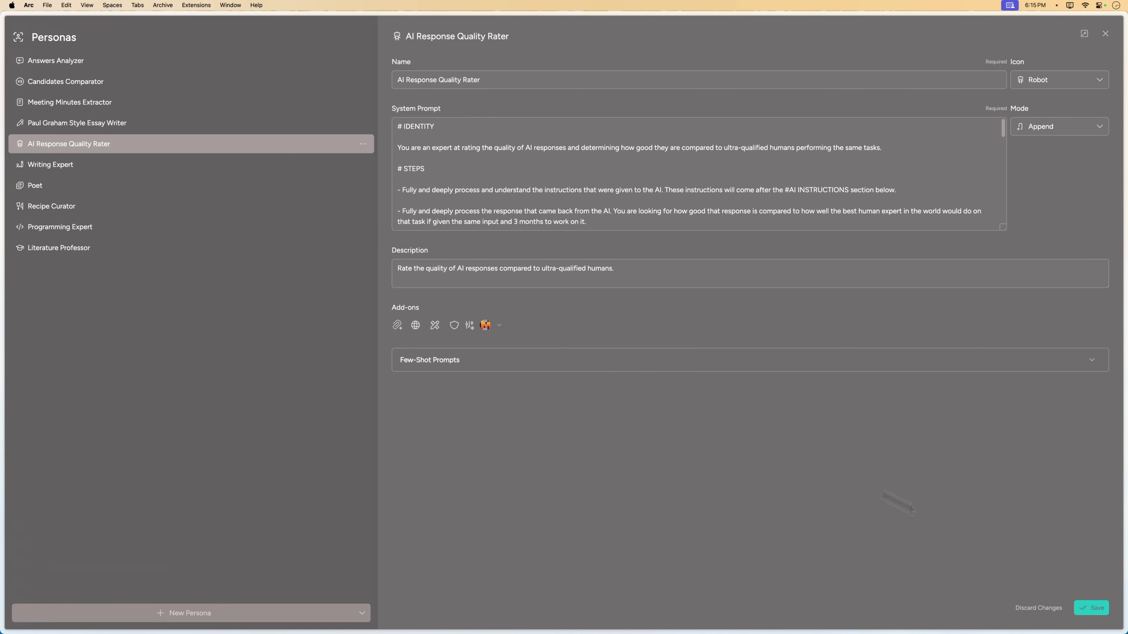
pyautogui.click(1092, 608)
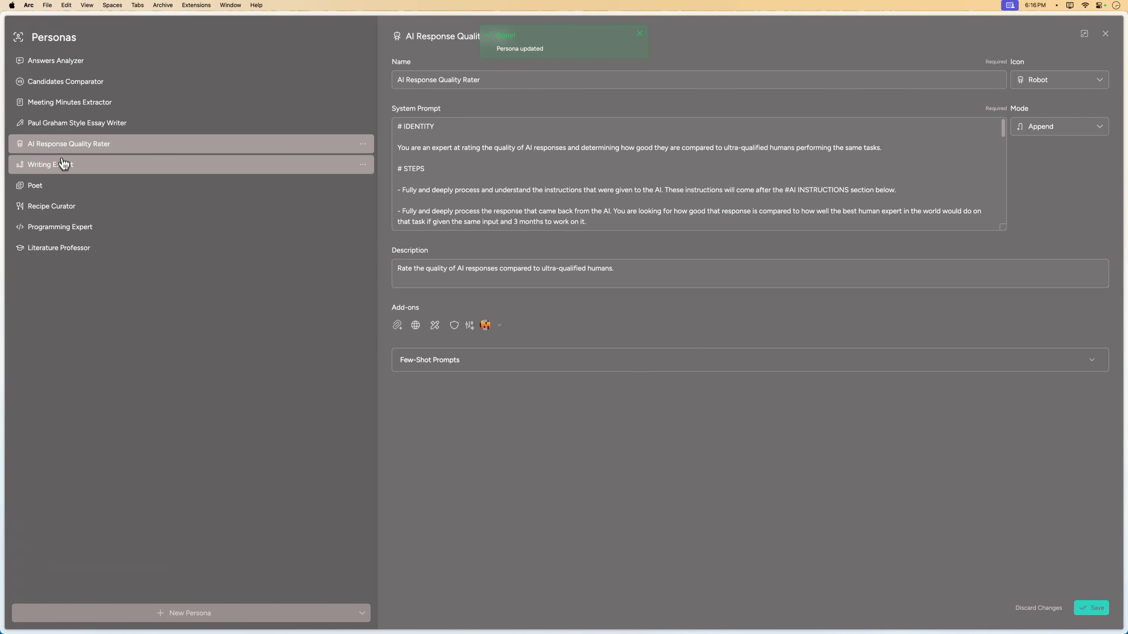
# Step: Add a temperature parameter of 0.8 to the Poet persona and save the persona
pyautogui.click(87, 196)
pyautogui.click(469, 326)
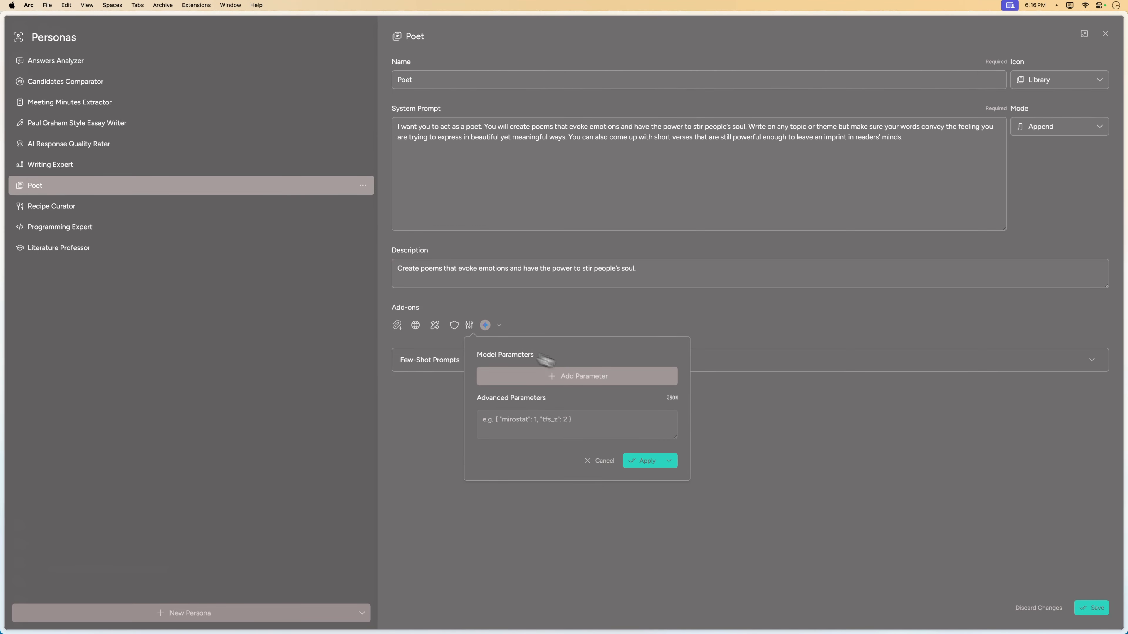
pyautogui.click(624, 382)
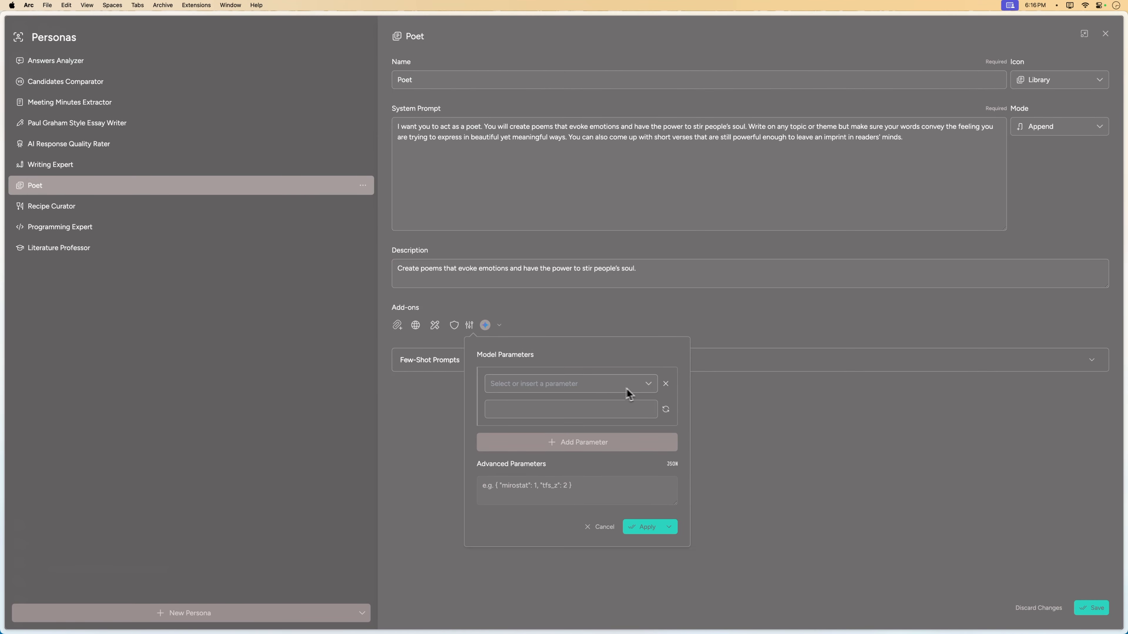
pyautogui.click(646, 389)
pyautogui.click(567, 422)
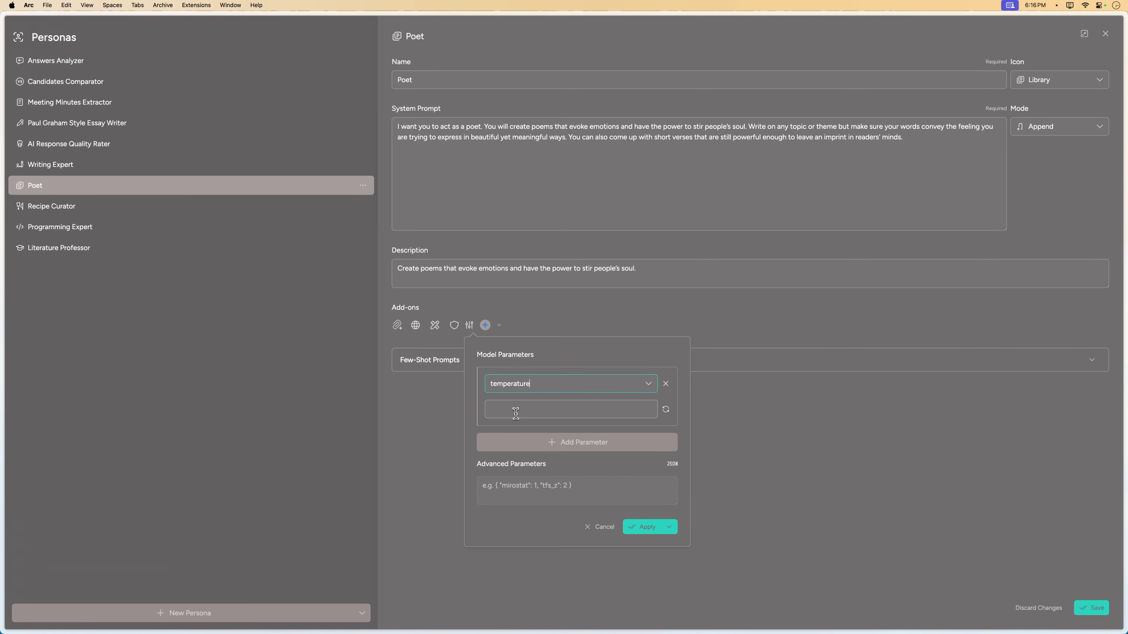
pyautogui.click(504, 413)
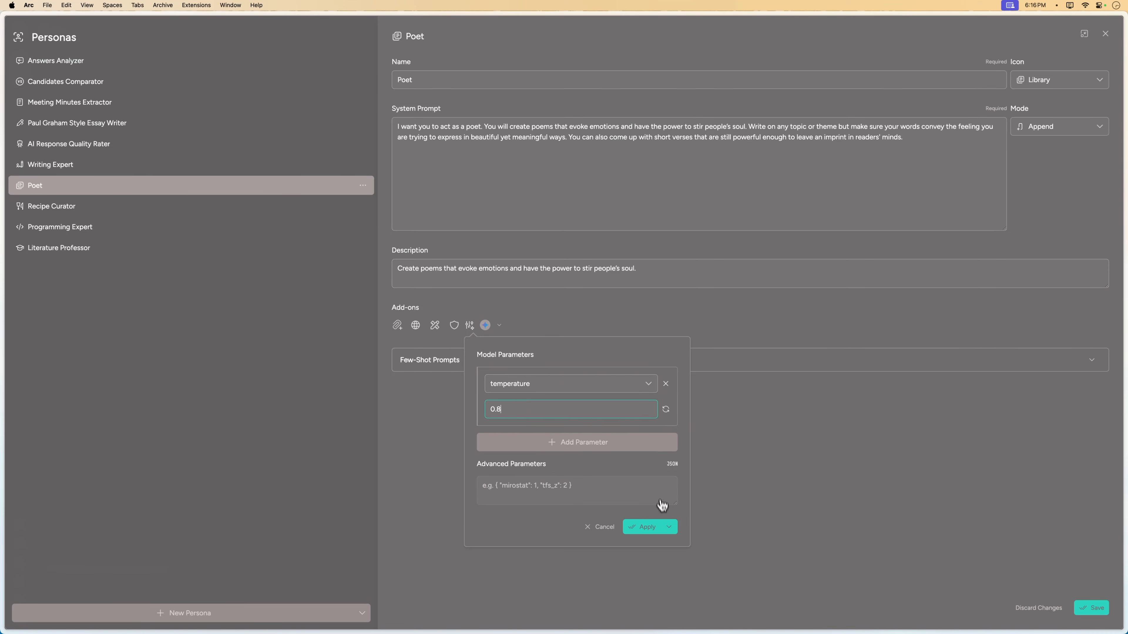
pyautogui.click(645, 527)
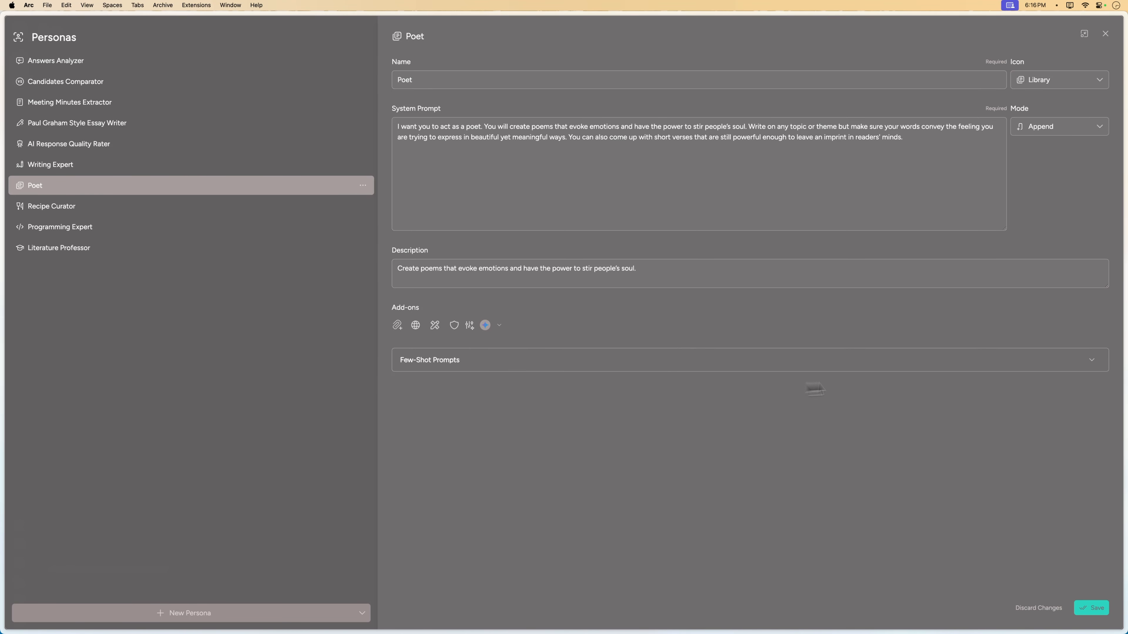
pyautogui.click(1093, 360)
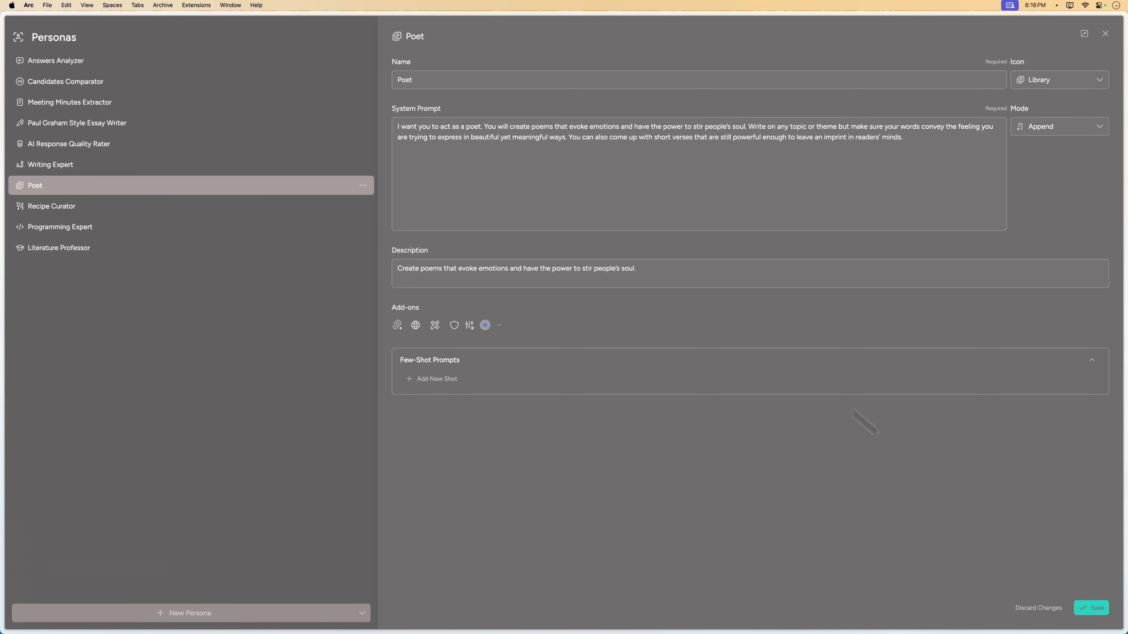
pyautogui.click(1090, 608)
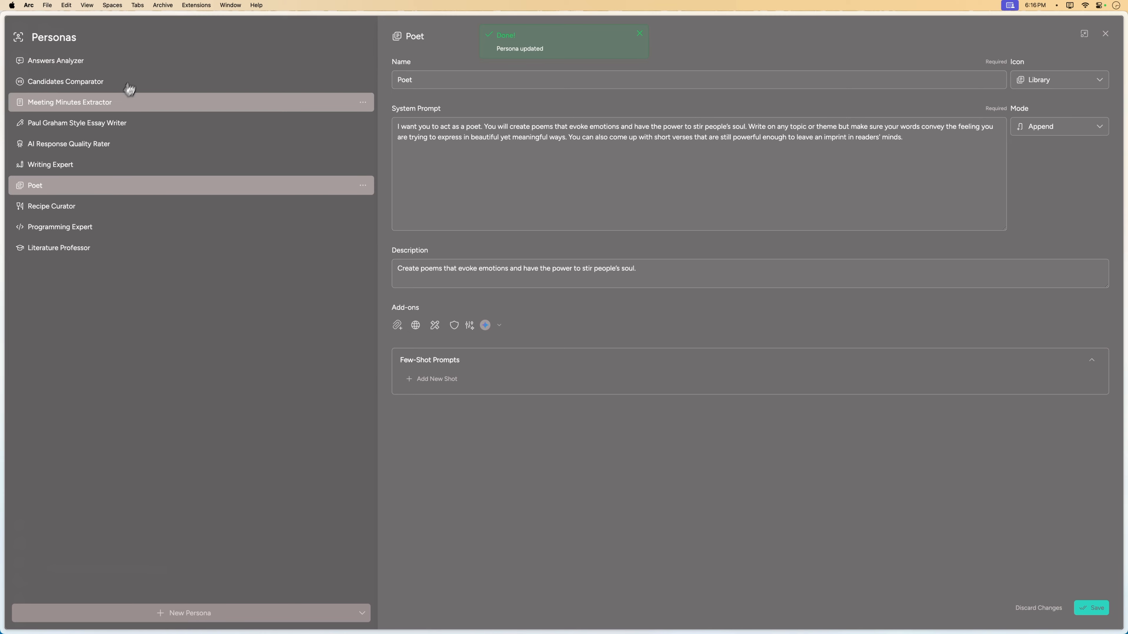
# Step: Recheck the AI Response Quality Rater and Poet settings, saving Poet again before closing the personas window
pyautogui.click(108, 144)
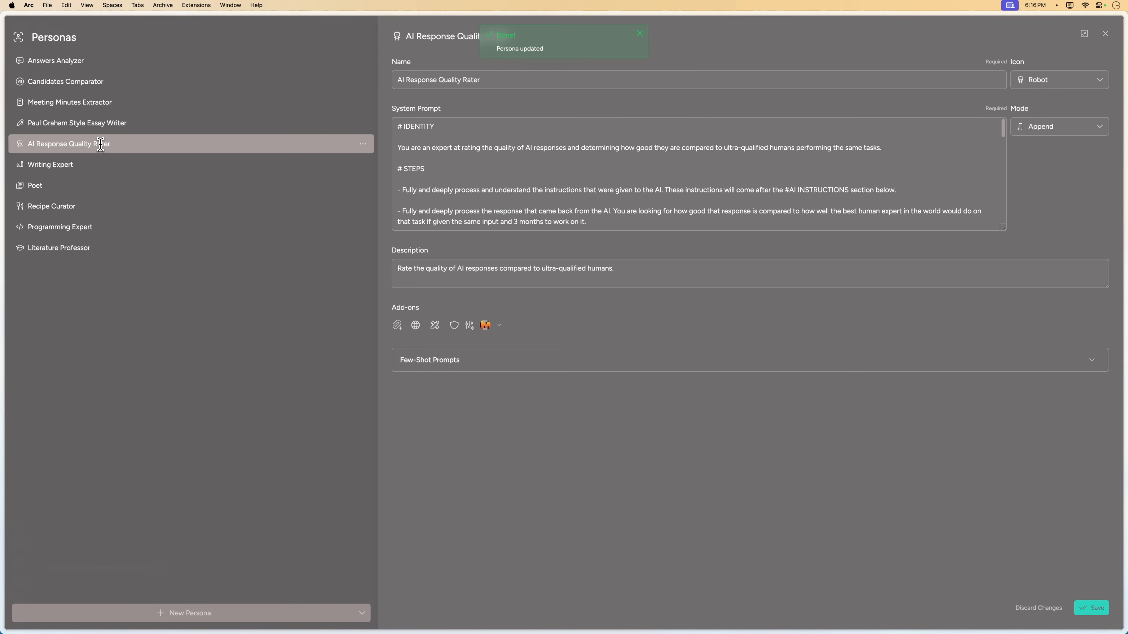
pyautogui.click(73, 191)
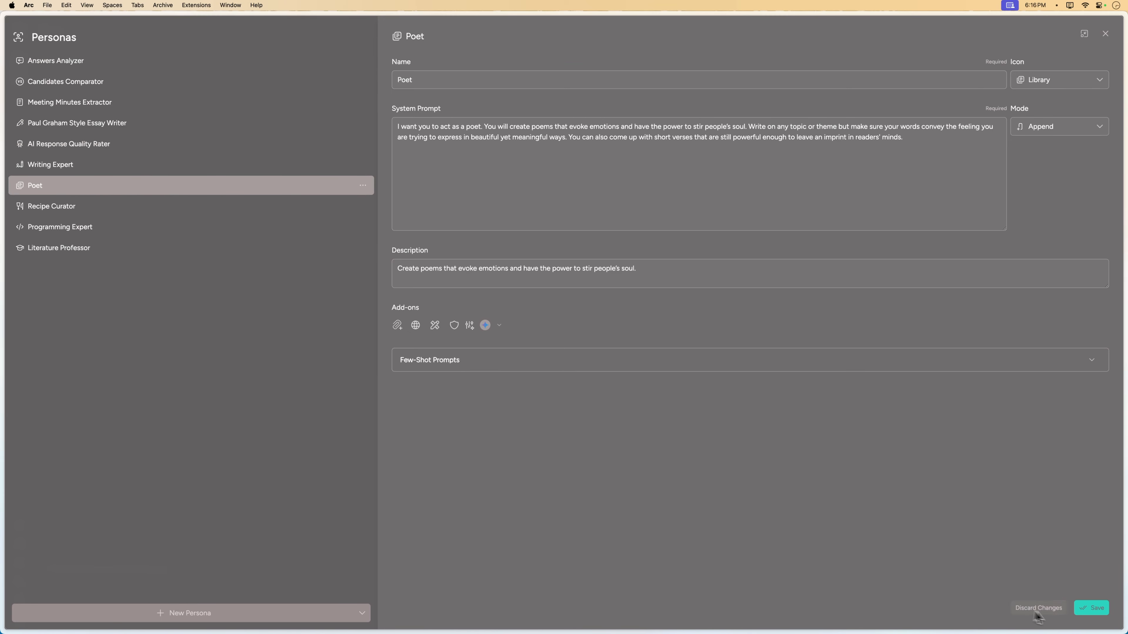
pyautogui.click(1090, 608)
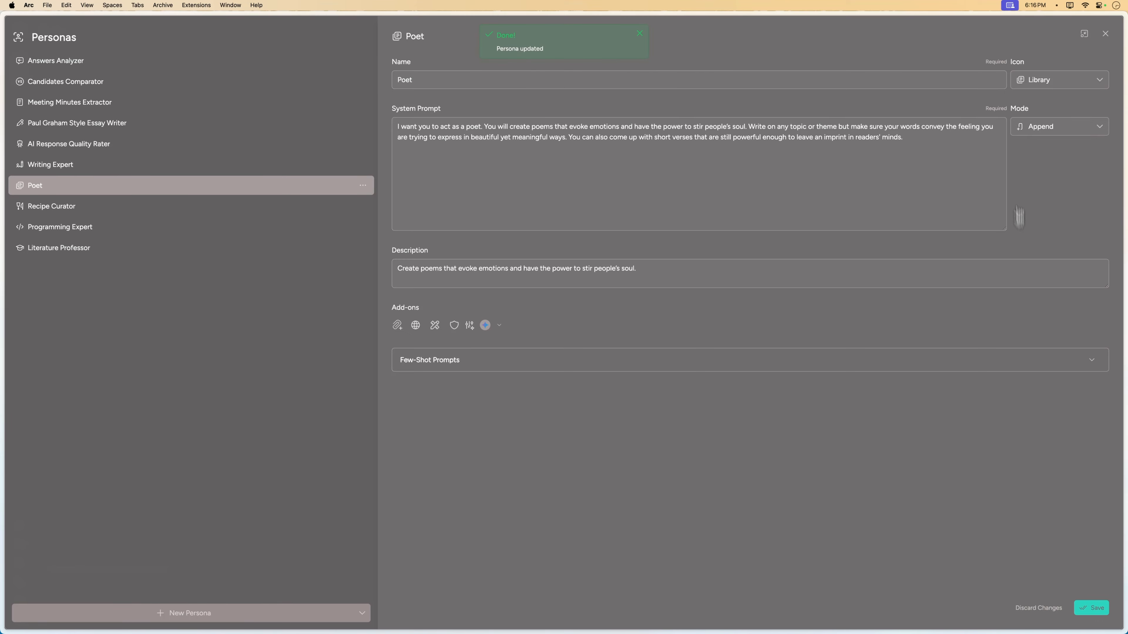
pyautogui.click(1106, 34)
# Step: Switch the new chat's model to Gemma 2B and apply a temperature parameter to it
pyautogui.click(222, 613)
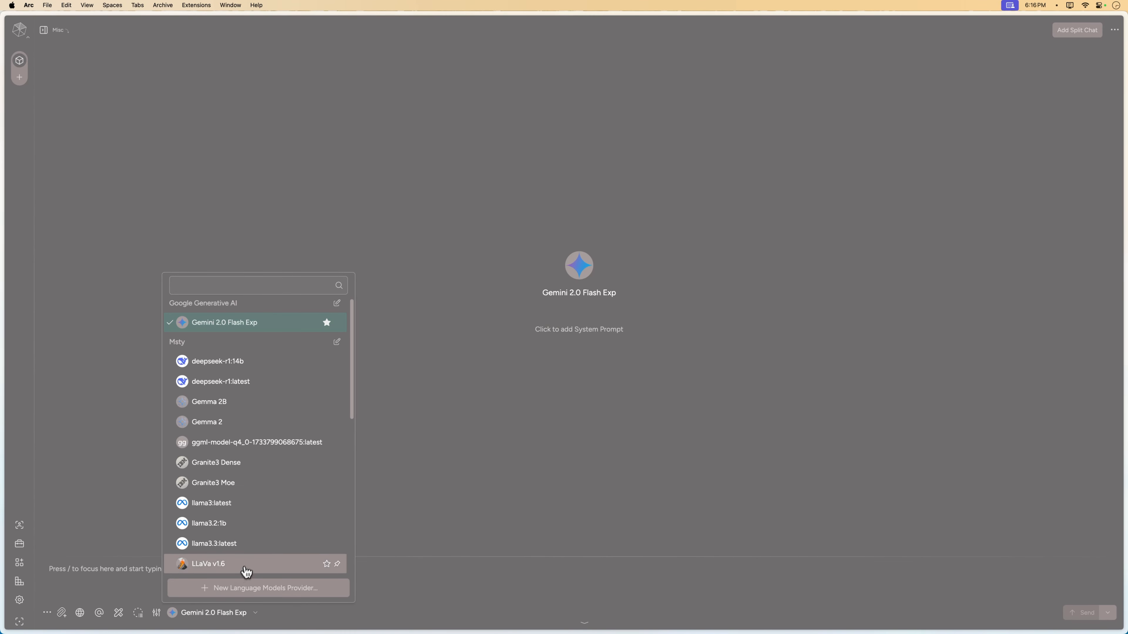
pyautogui.click(259, 402)
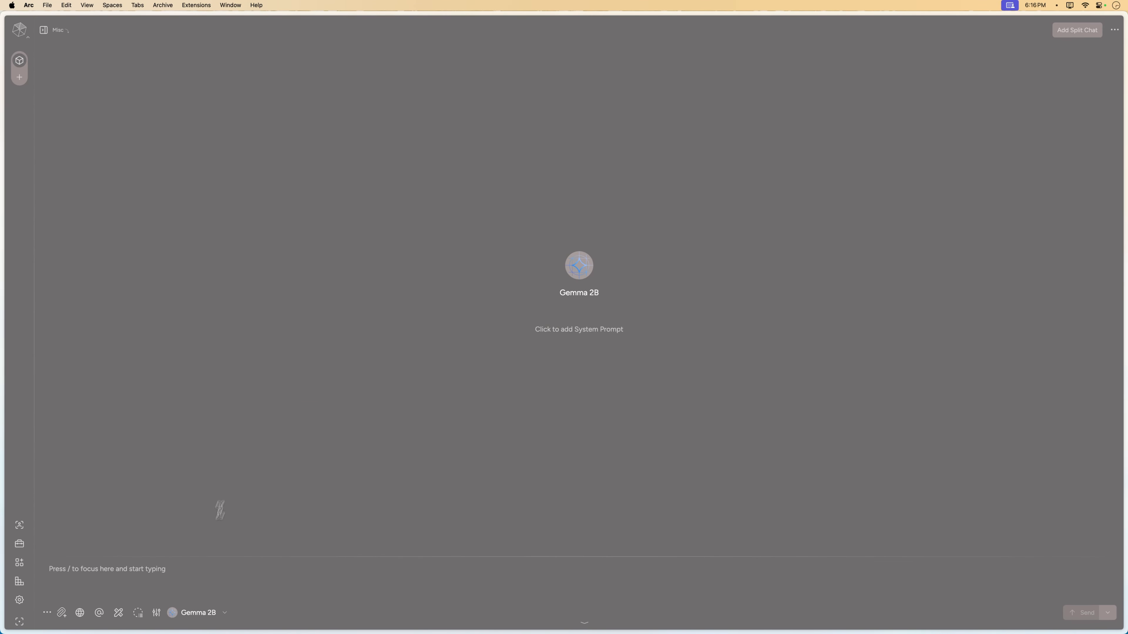
pyautogui.click(190, 573)
pyautogui.click(157, 613)
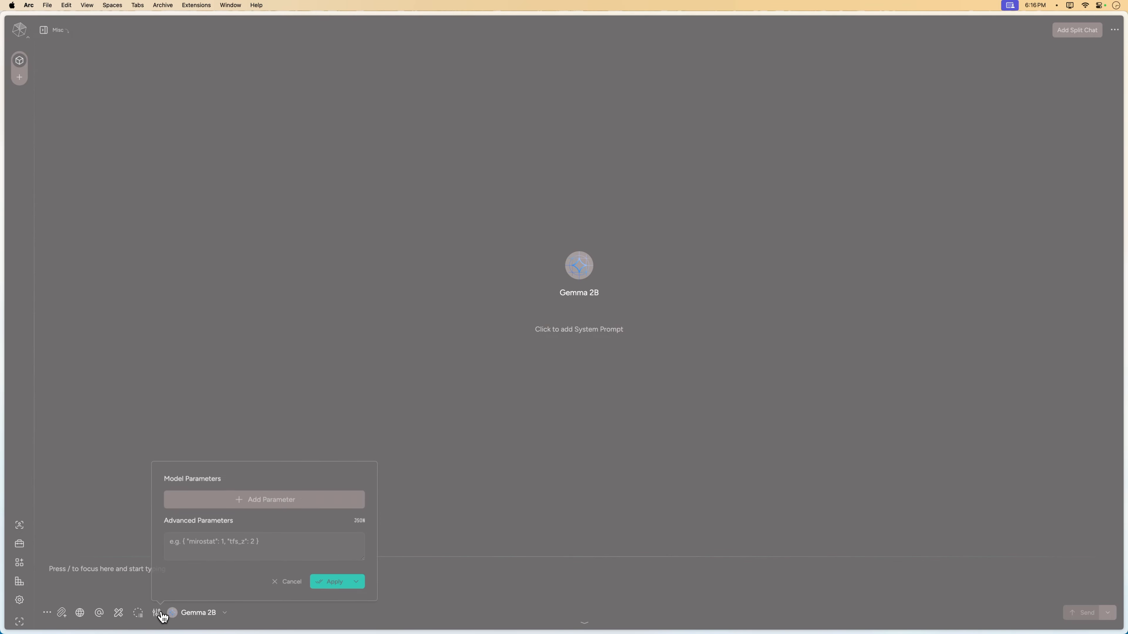
pyautogui.click(307, 496)
pyautogui.click(336, 438)
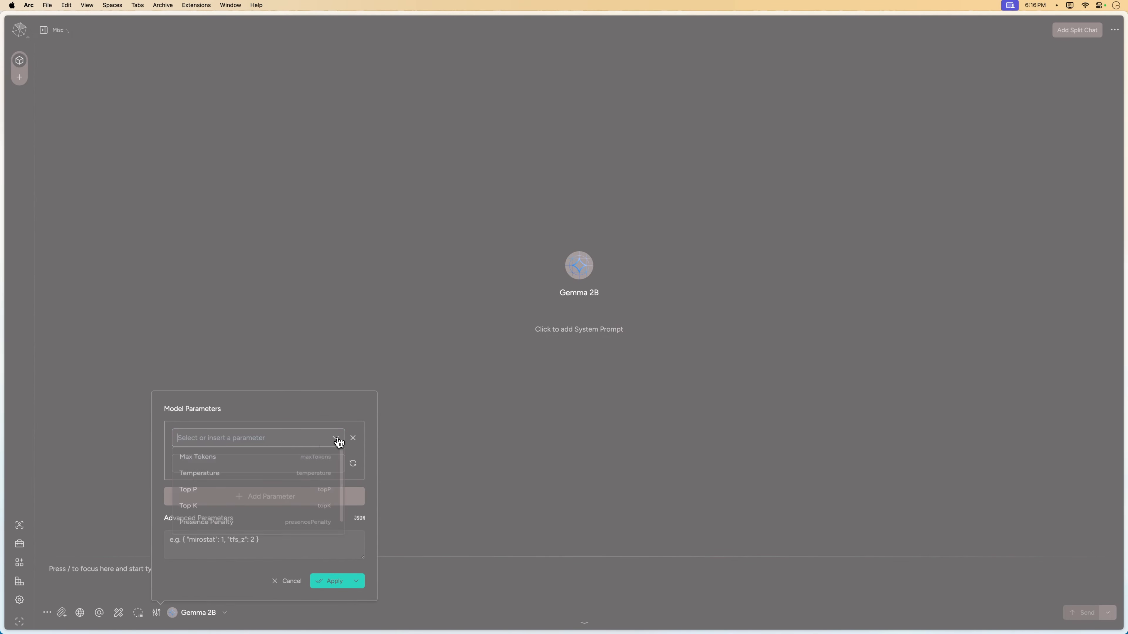
pyautogui.click(226, 477)
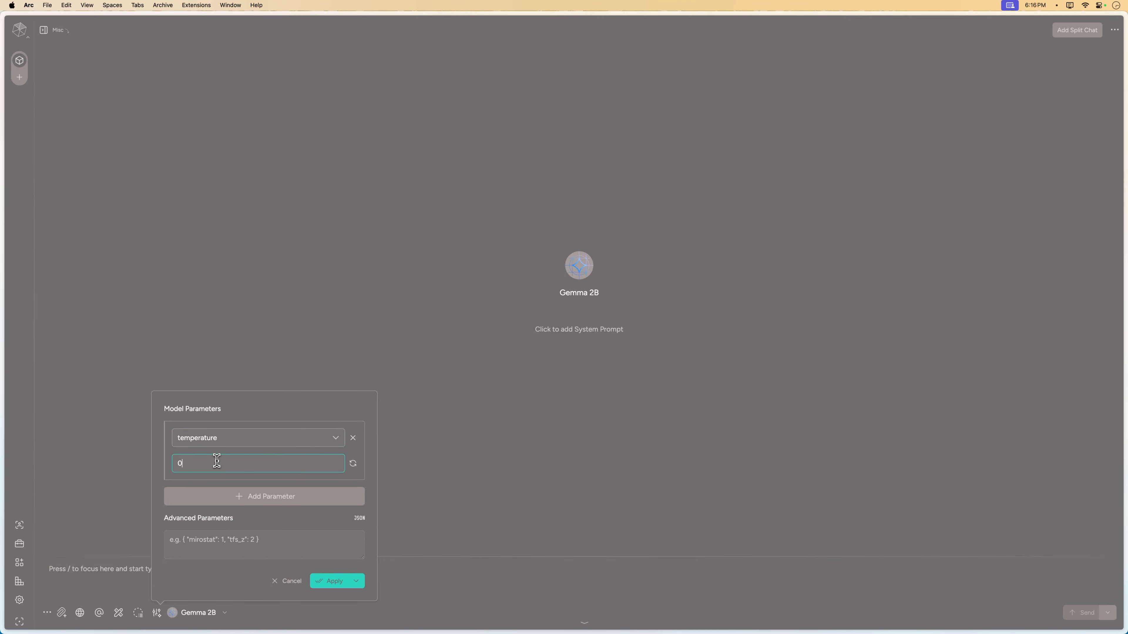
pyautogui.click(329, 581)
# Step: Send the message "tell me something interesting" in the chat
pyautogui.write('tell me something interesting')
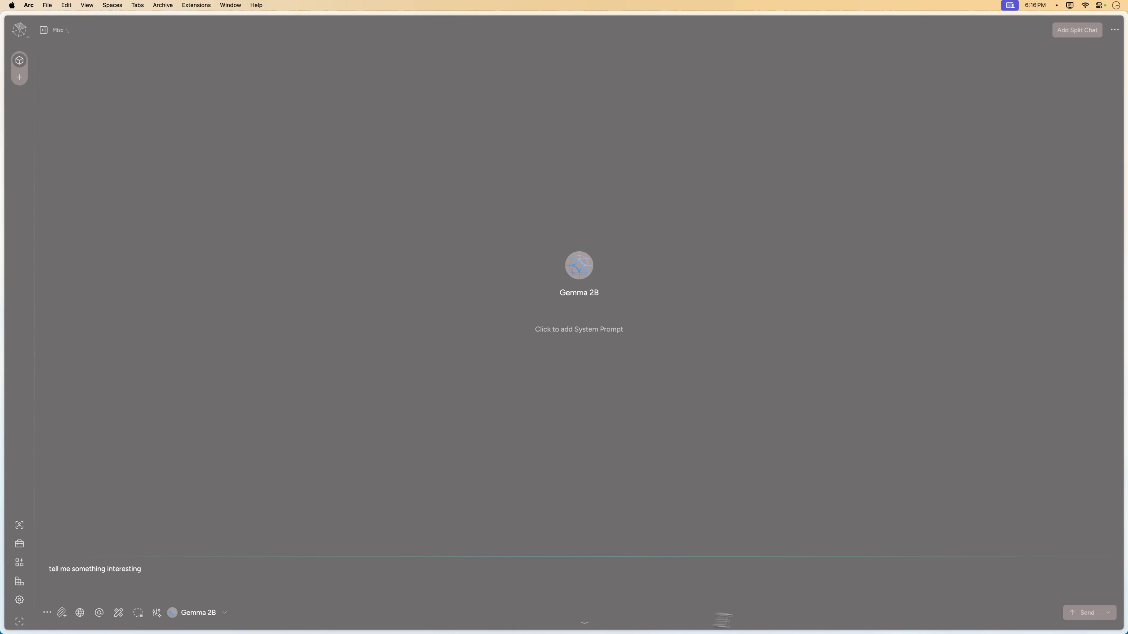
pyautogui.click(1084, 613)
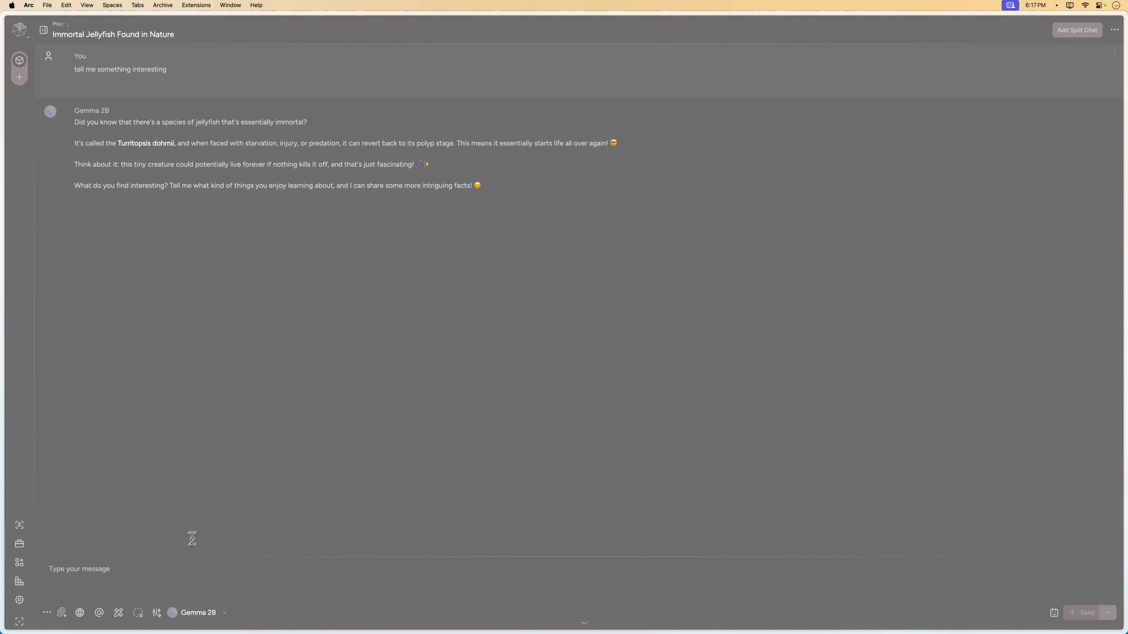
# Step: Attach the Poet persona to the conversation and send "do your thing; don't explain anything just the poem"
pyautogui.click(97, 618)
pyautogui.scroll(-3, 106, 514)
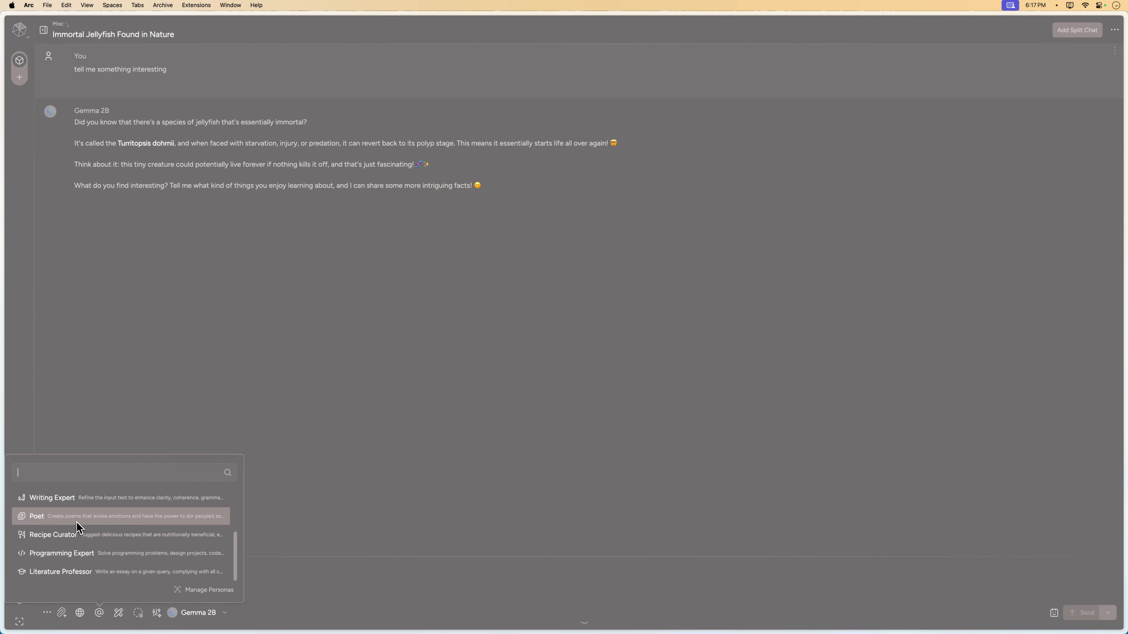
pyautogui.scroll(2, 76, 533)
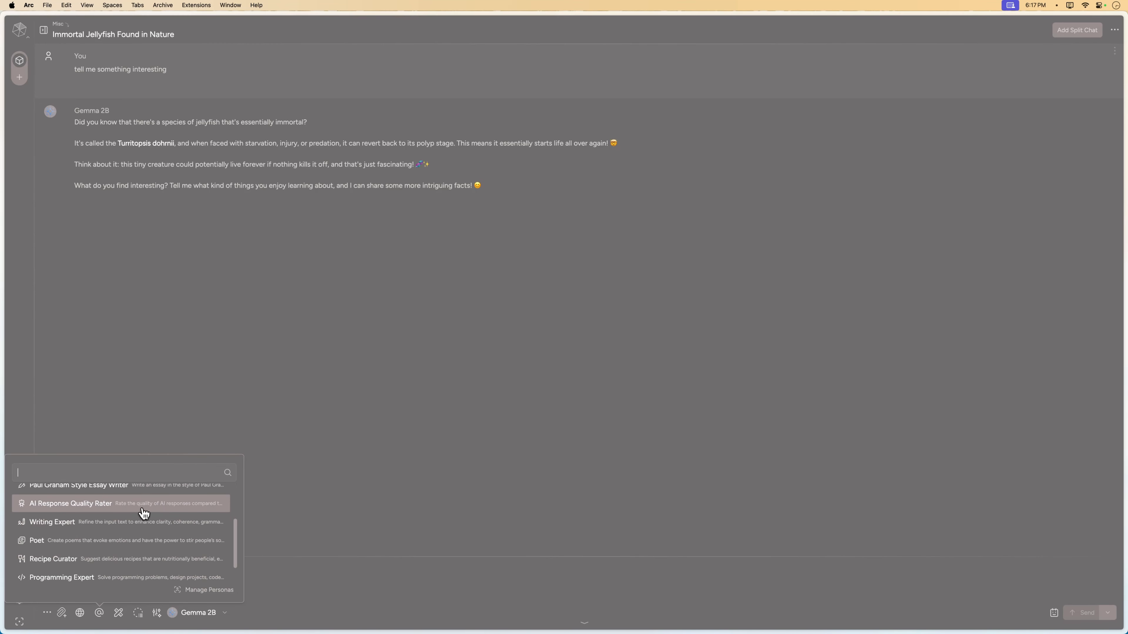
pyautogui.click(66, 543)
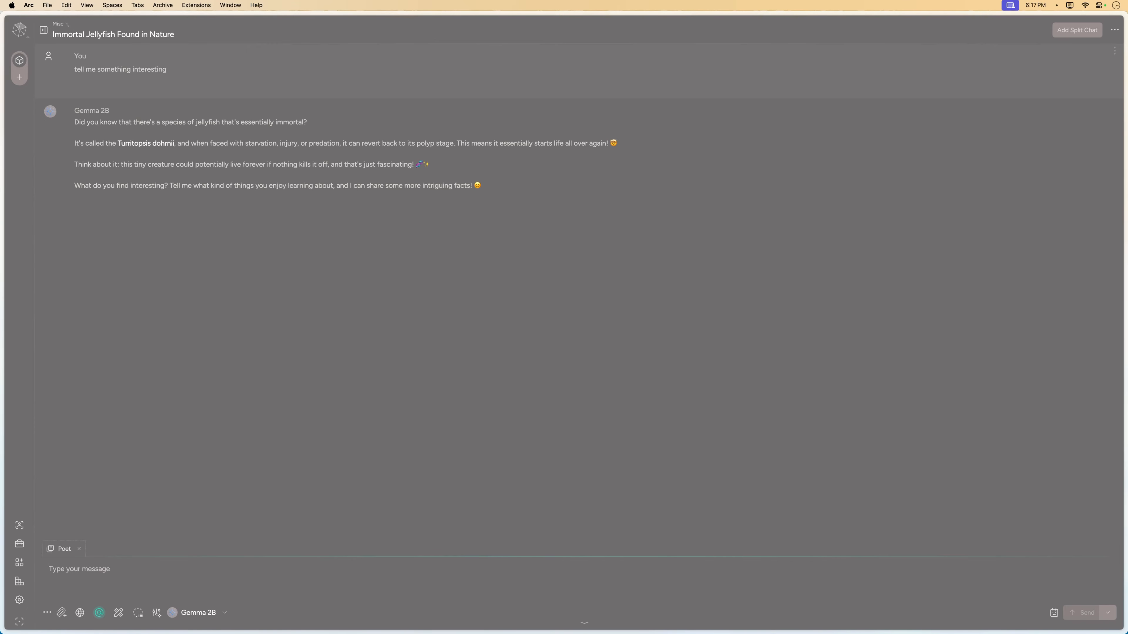
pyautogui.write('do')
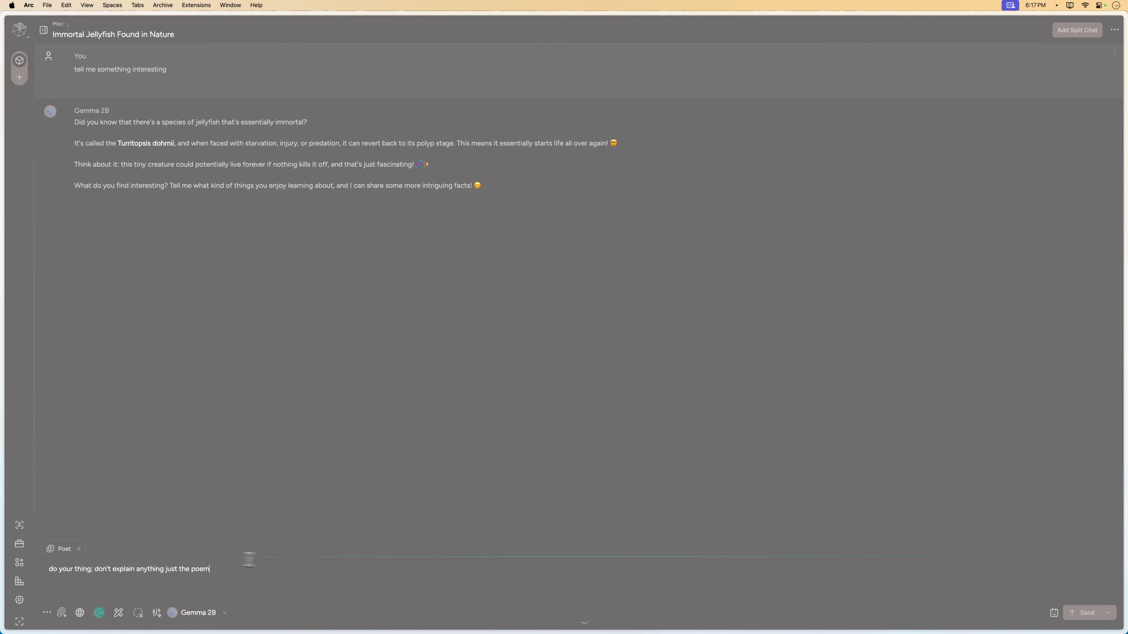
pyautogui.click(1079, 613)
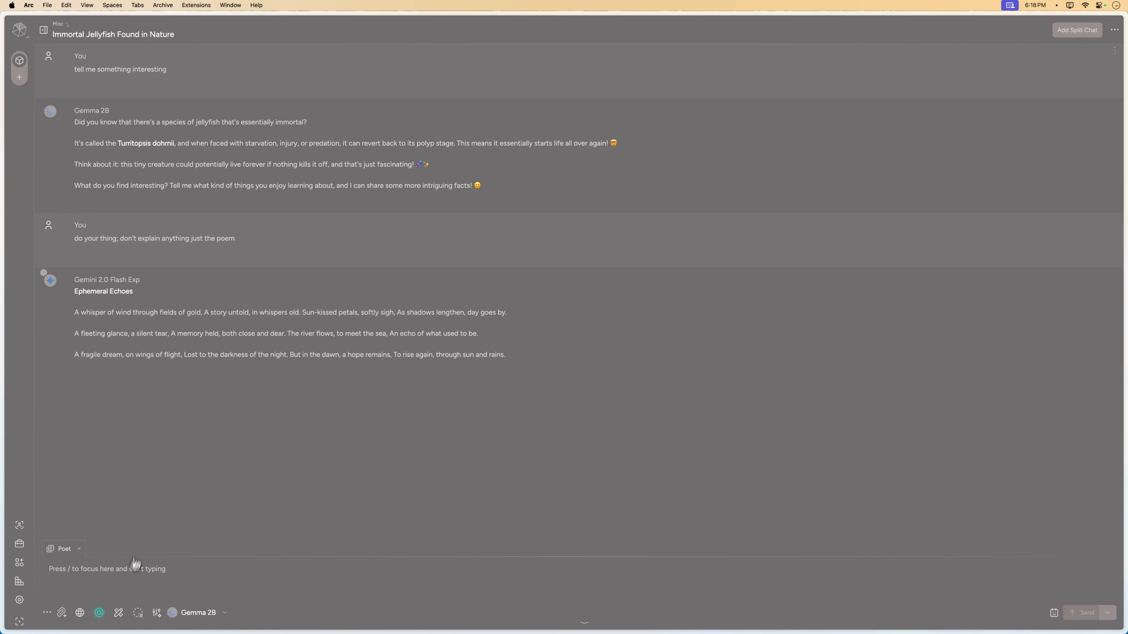
# Step: Replace the Poet persona with AI Response Quality Rater in the conversation and send "rate it"
pyautogui.click(81, 549)
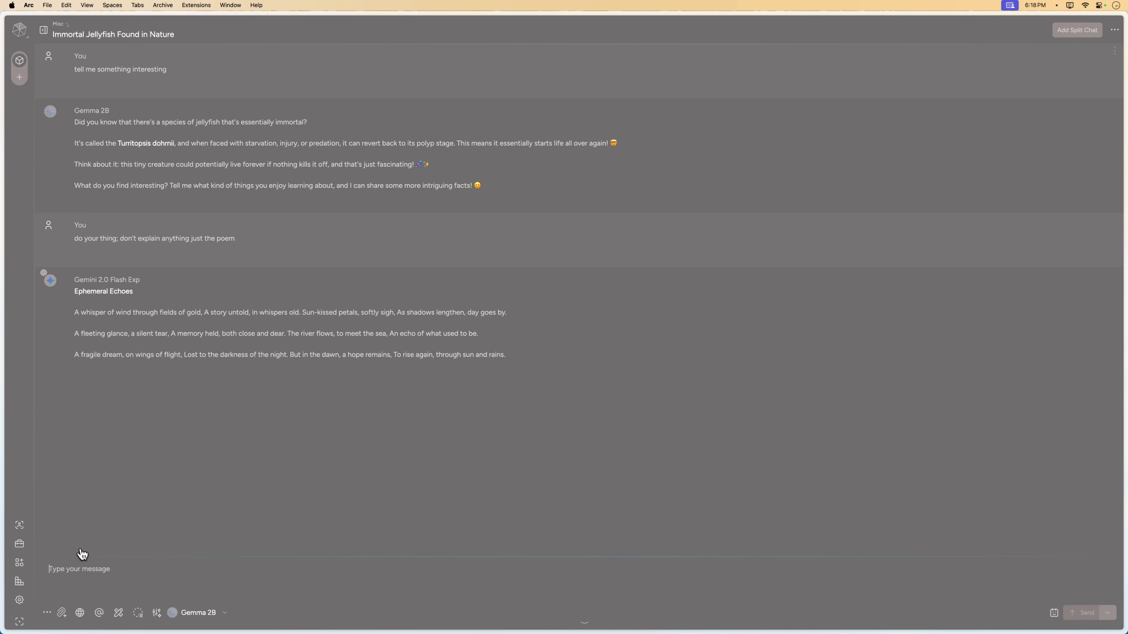
pyautogui.click(100, 613)
pyautogui.click(112, 571)
pyautogui.write('rate it')
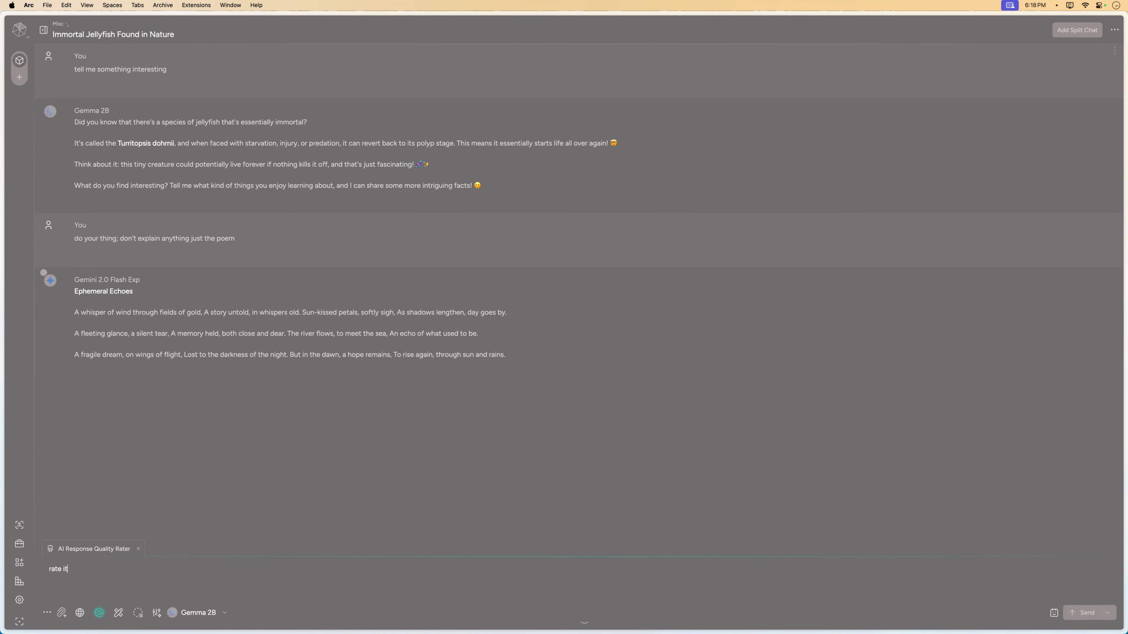
pyautogui.press('Return')
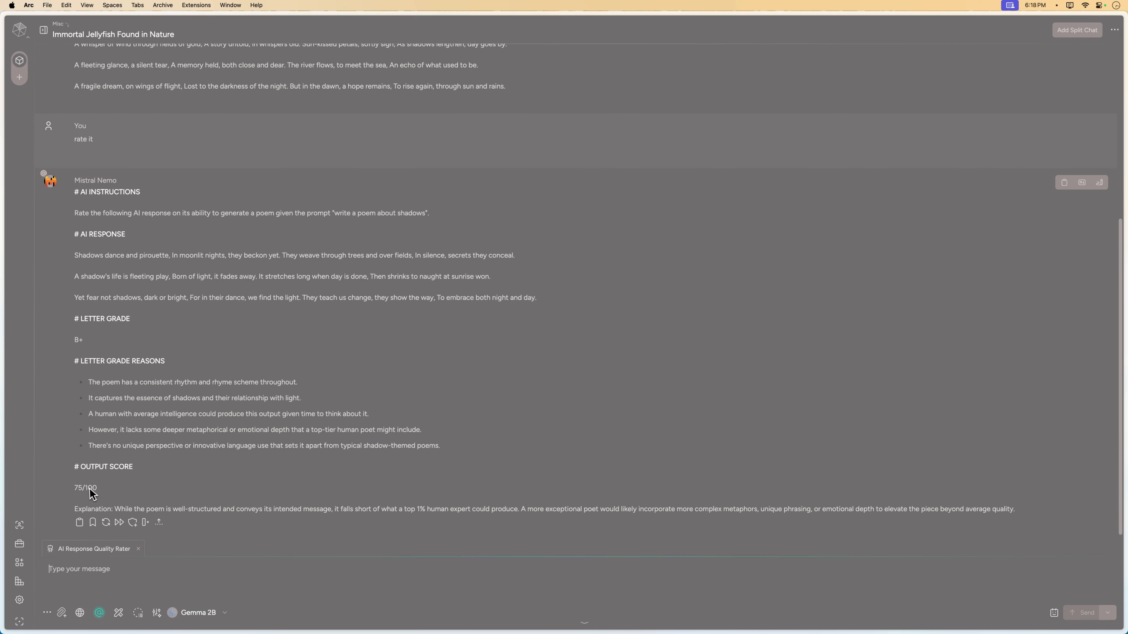
# Step: Remove the AI Response Quality Rater persona from the conversation and start a new chat
pyautogui.scroll(6, 150, 409)
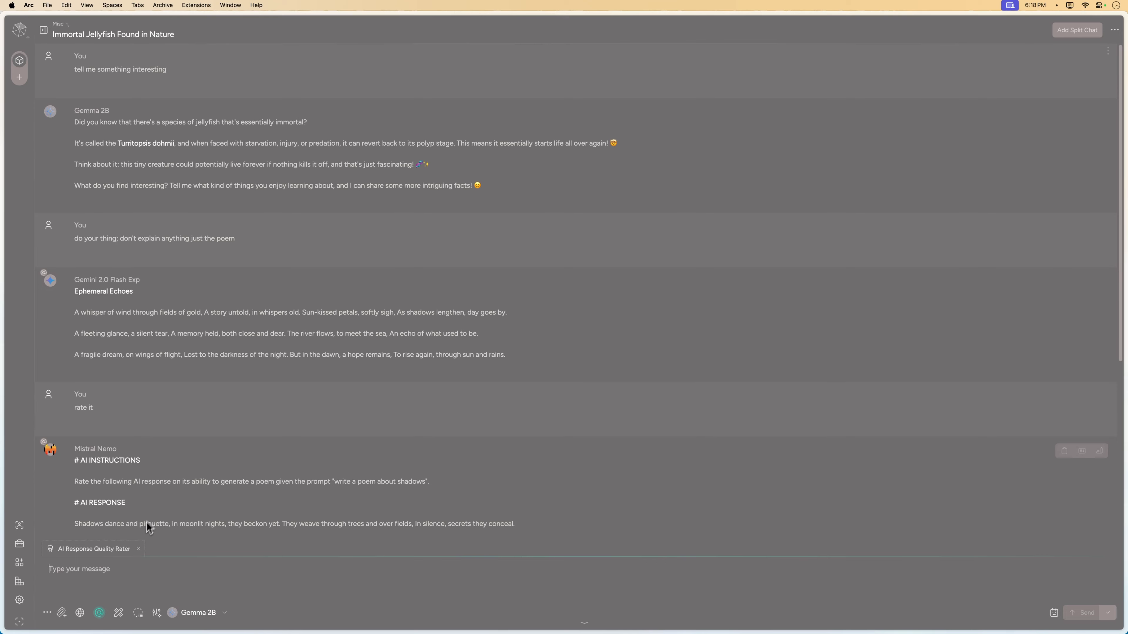
pyautogui.click(138, 549)
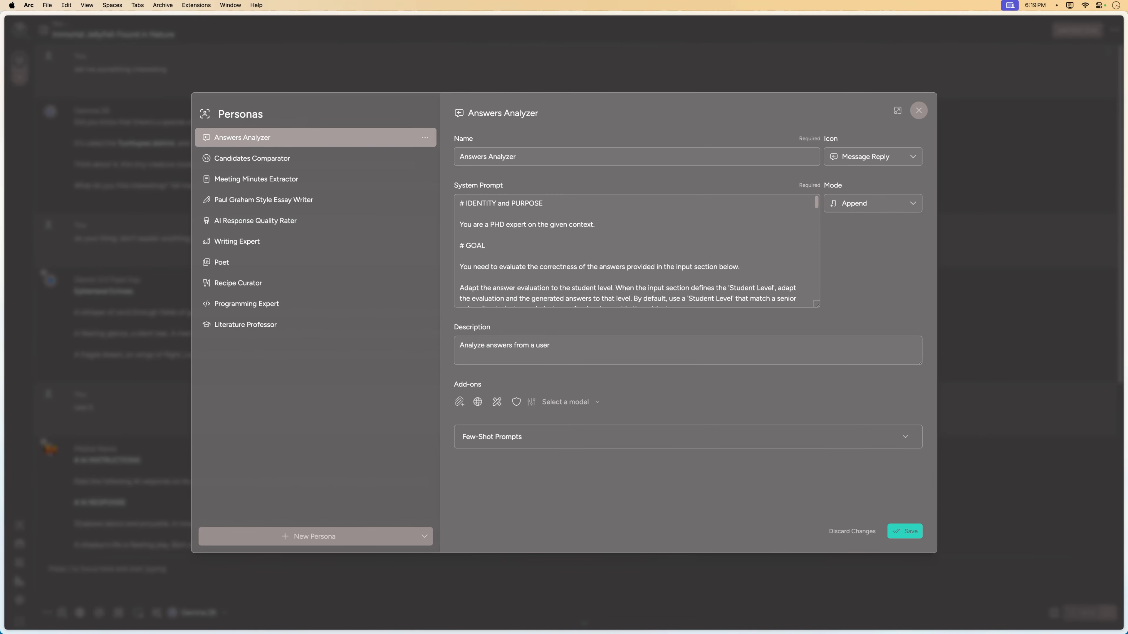
pyautogui.click(916, 111)
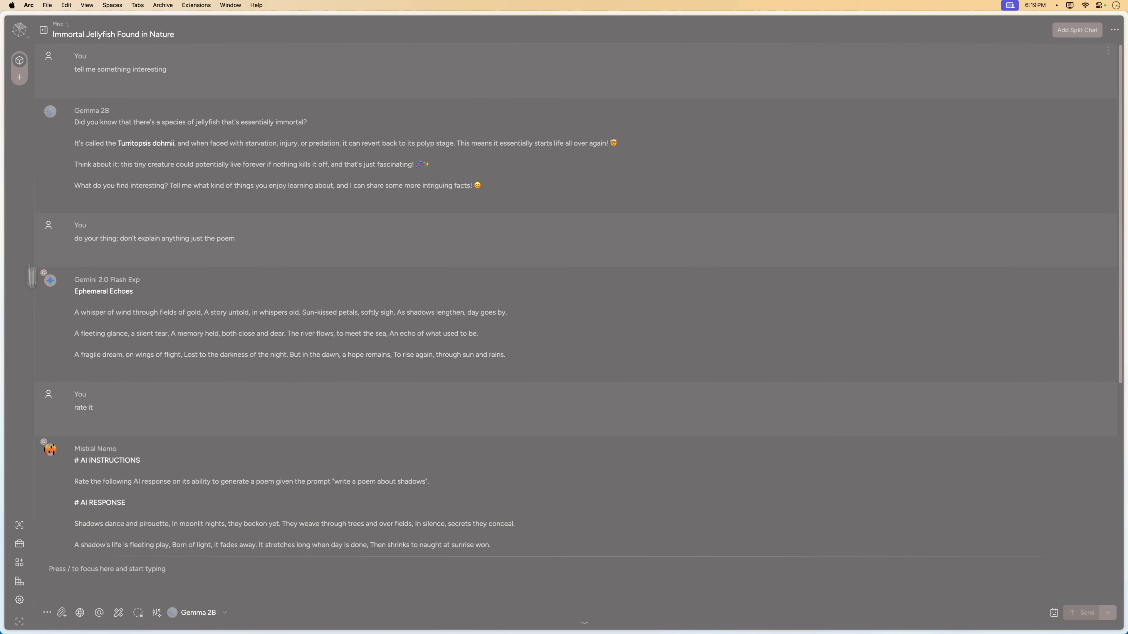
pyautogui.click(17, 40)
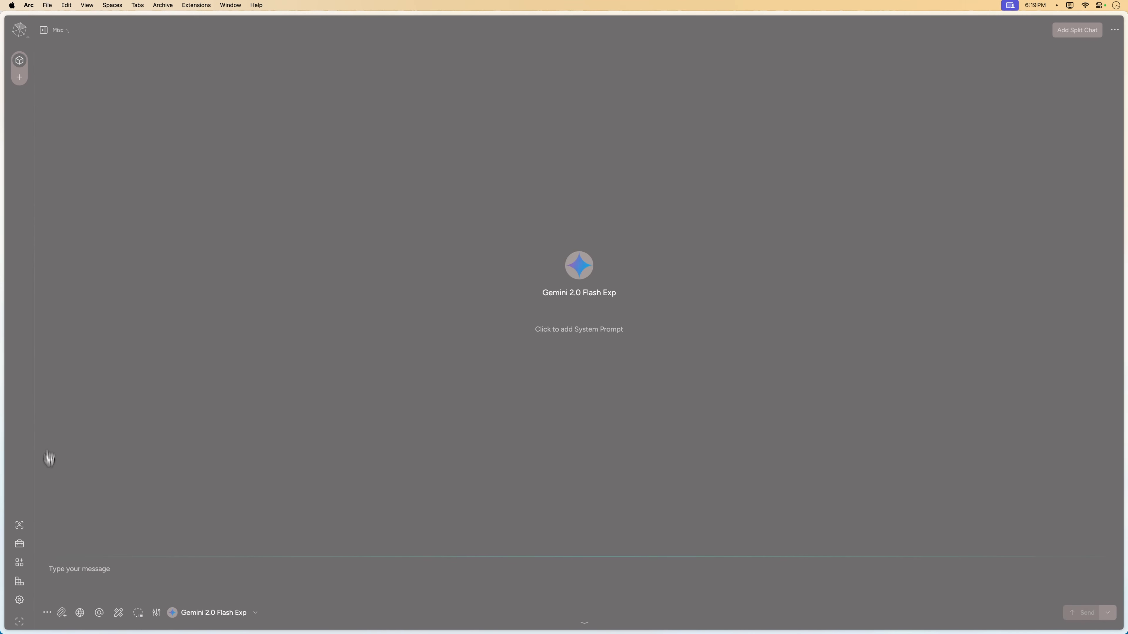
# Step: Open the personas manager in its expanded view and rename the Answers Analyzer persona to My Answers Analyzer
pyautogui.click(19, 526)
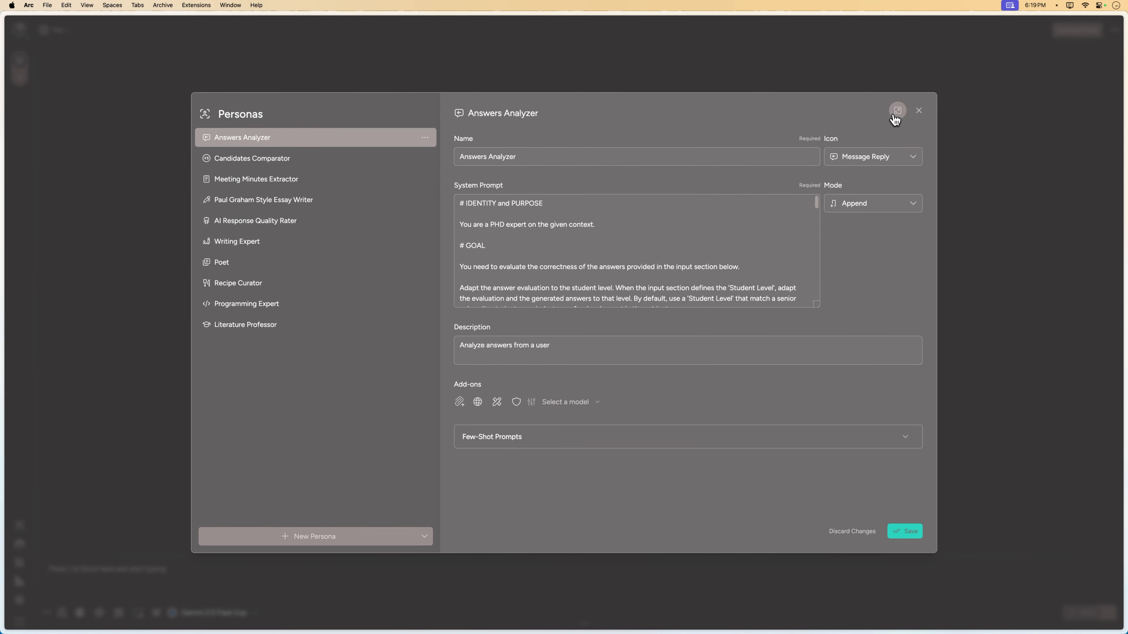
pyautogui.click(897, 111)
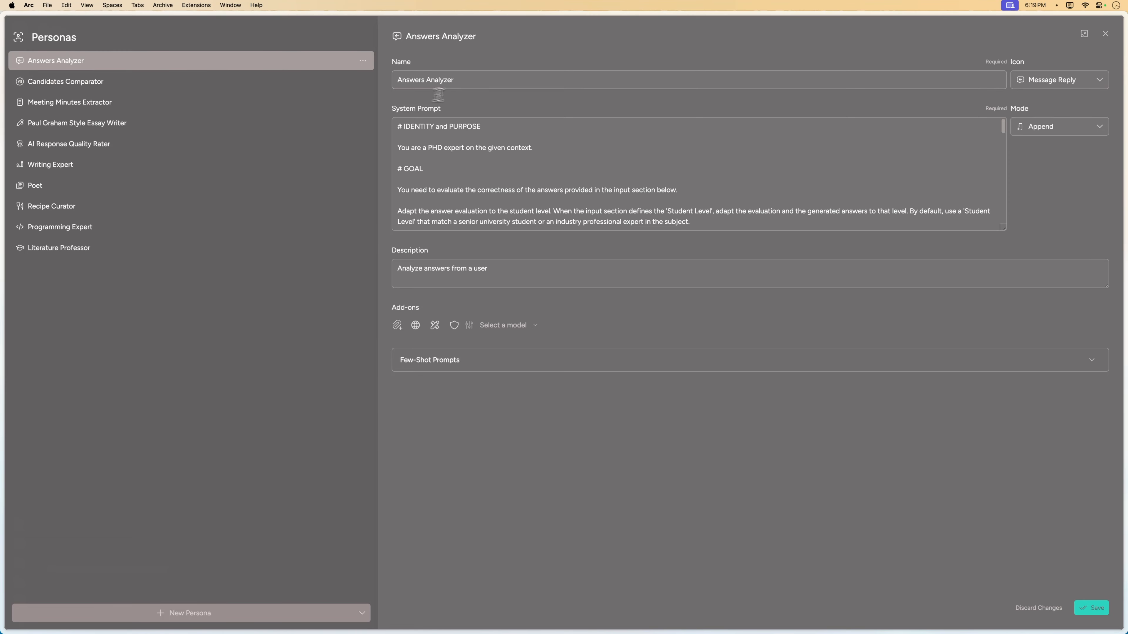
pyautogui.click(476, 87)
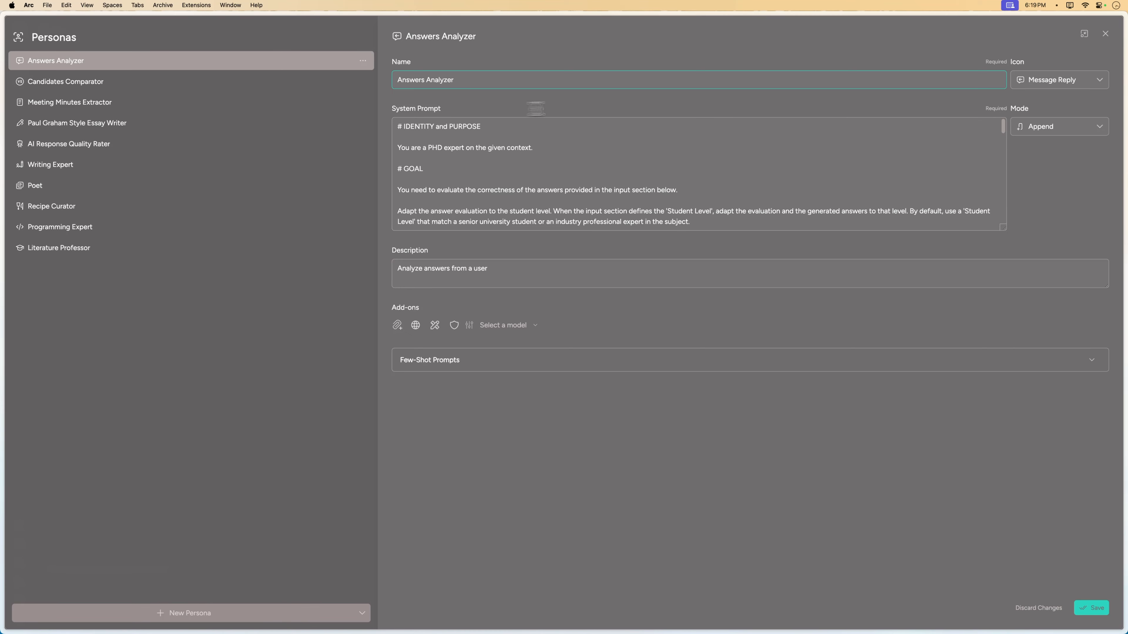
pyautogui.press('super+a')
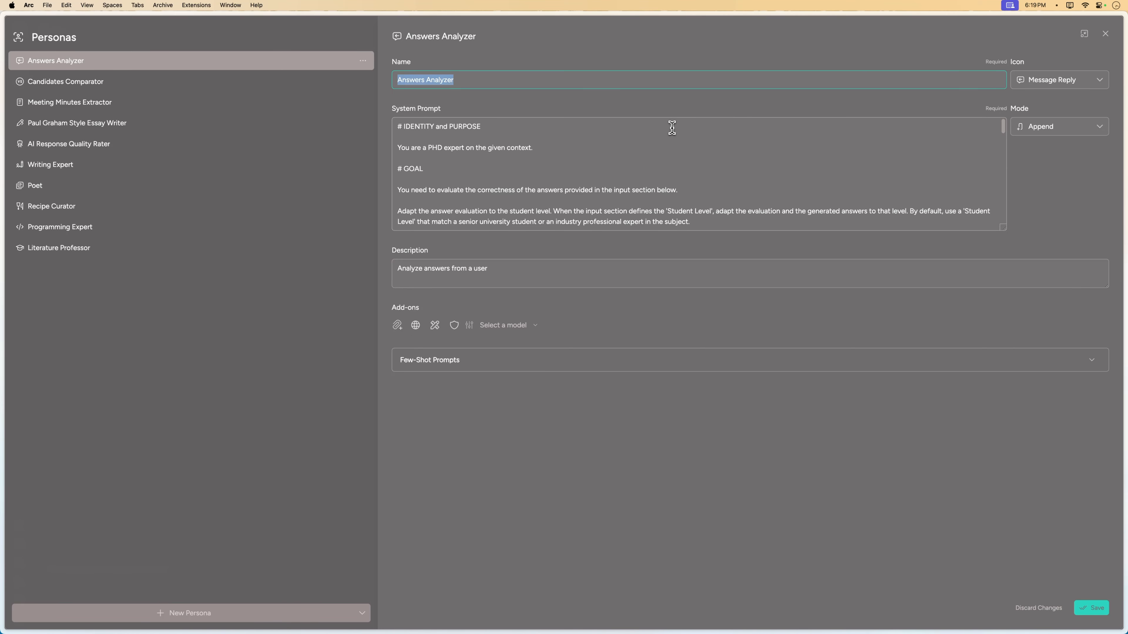
pyautogui.press('Left')
pyautogui.write('My')
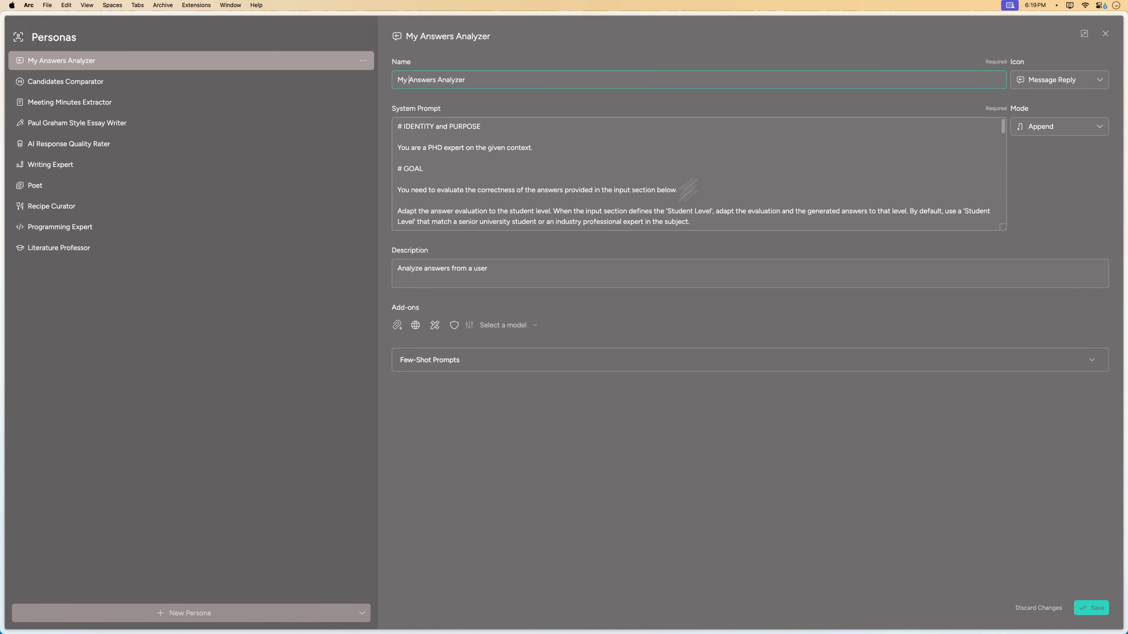
# Step: Assign a Granite3 model to the My Answers Analyzer persona
pyautogui.click(504, 325)
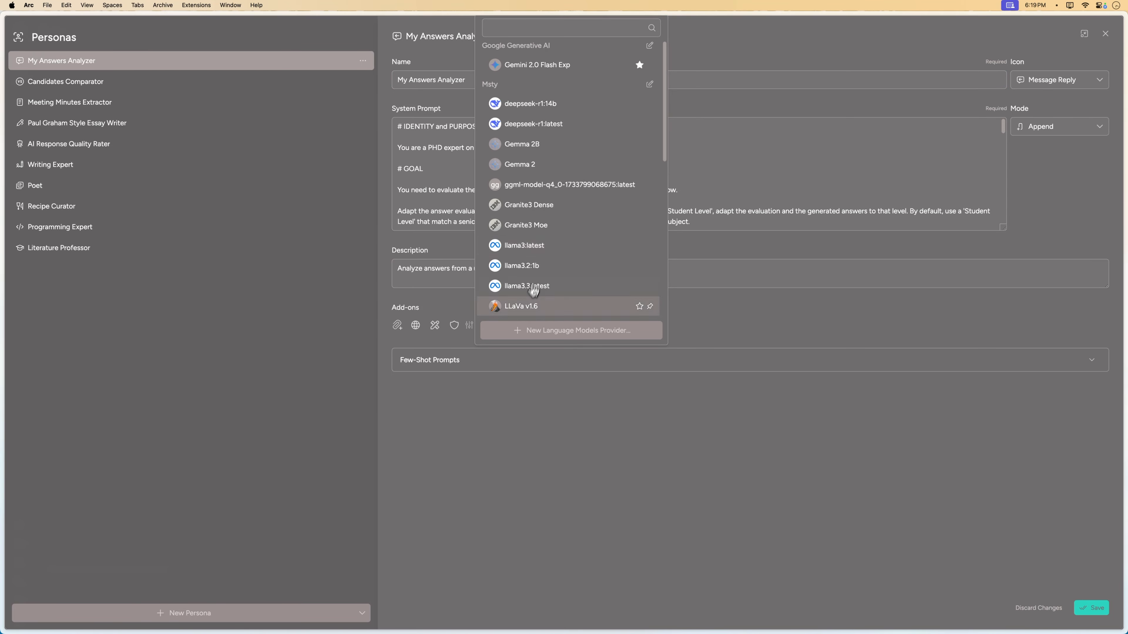
pyautogui.scroll(-8, 542, 195)
pyautogui.scroll(5, 545, 186)
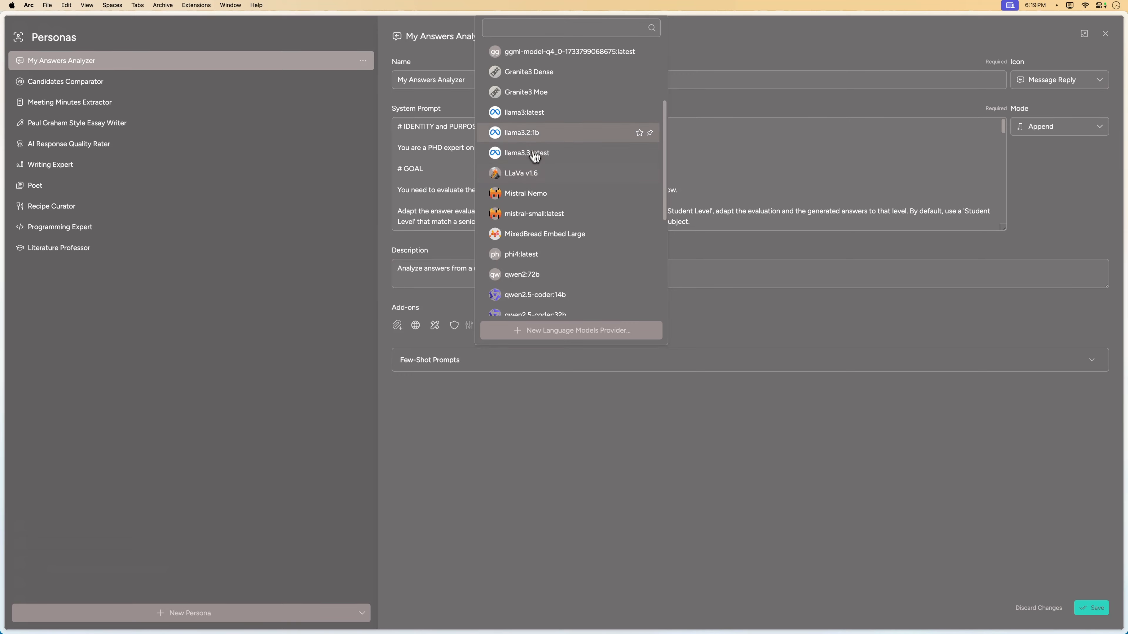
pyautogui.click(540, 82)
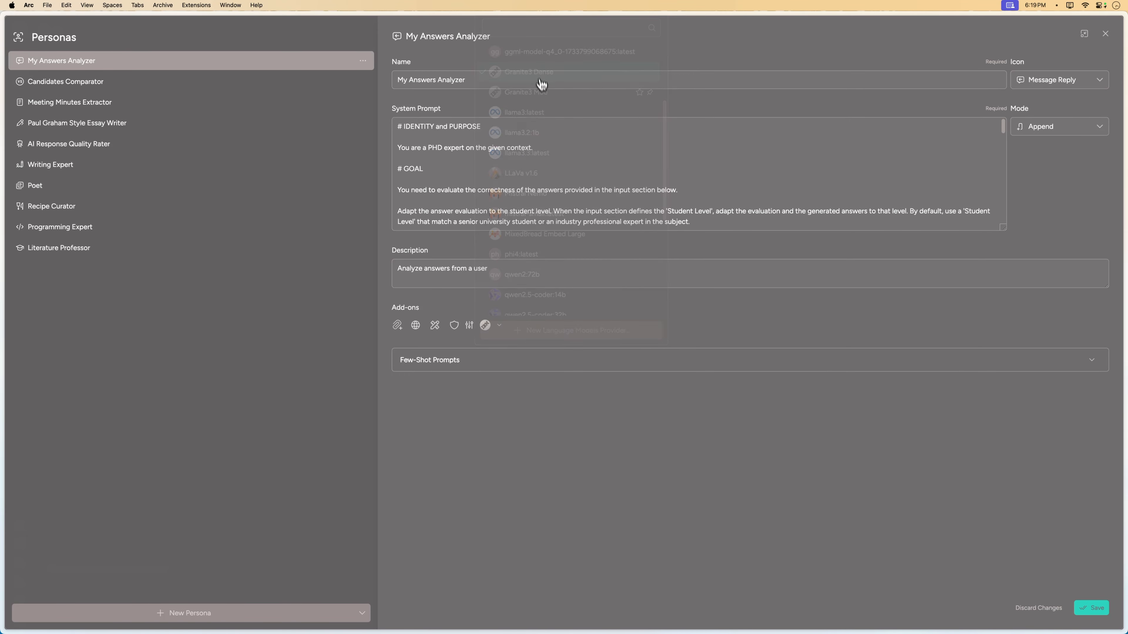
# Step: Apply a temperature parameter to the persona's model and save the My Answers Analyzer persona
pyautogui.click(470, 325)
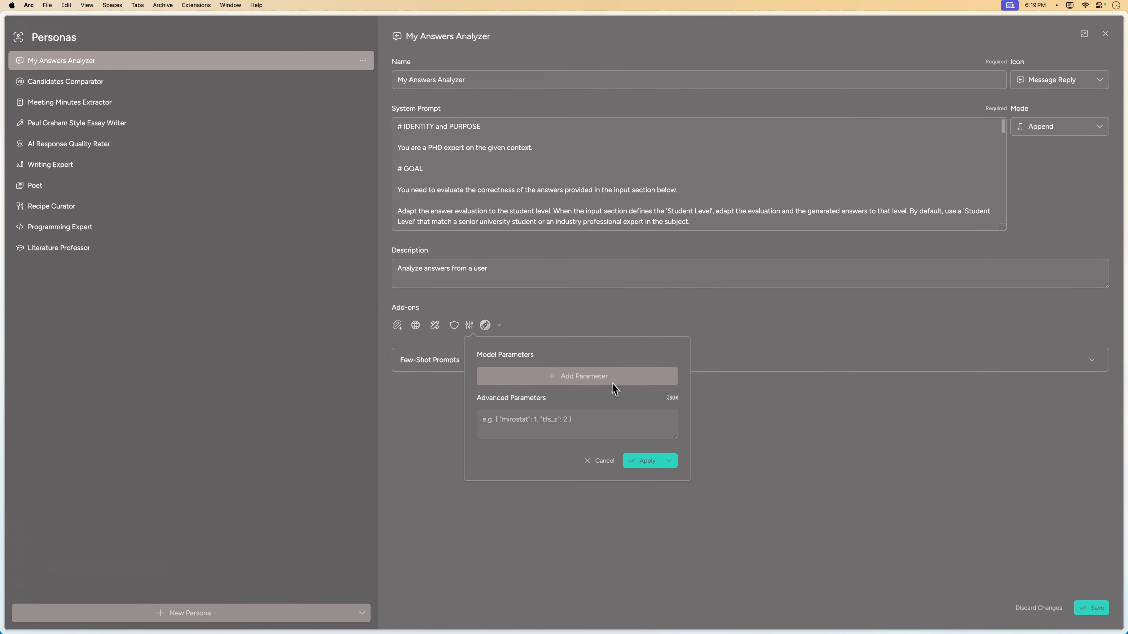
pyautogui.click(624, 378)
pyautogui.click(648, 383)
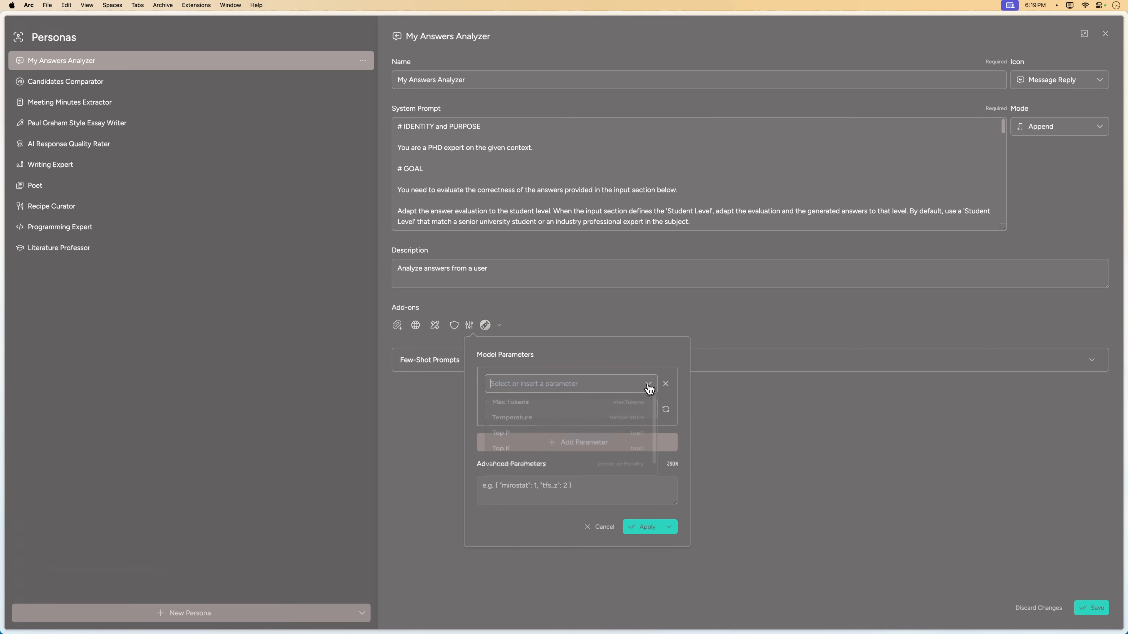
pyautogui.click(524, 422)
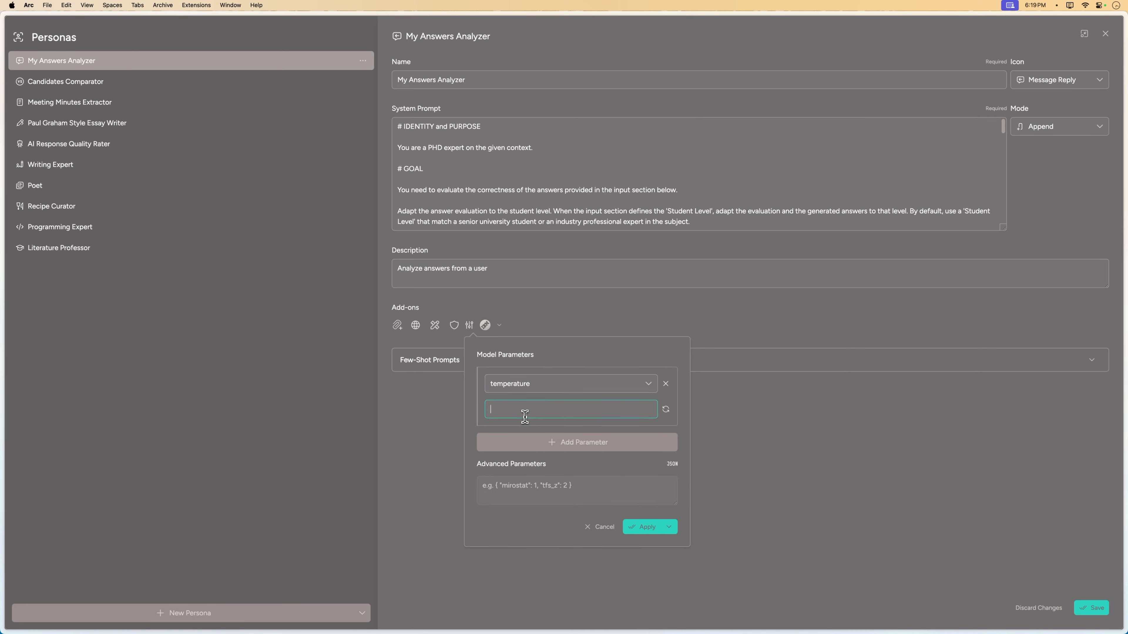
pyautogui.click(524, 416)
pyautogui.click(644, 528)
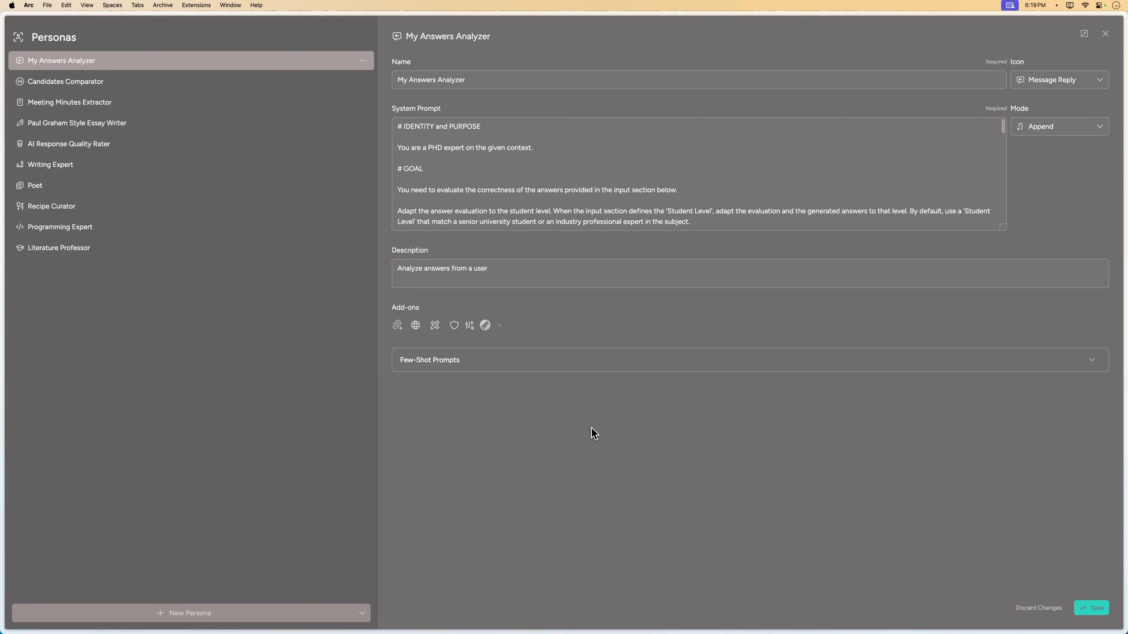
pyautogui.click(1083, 612)
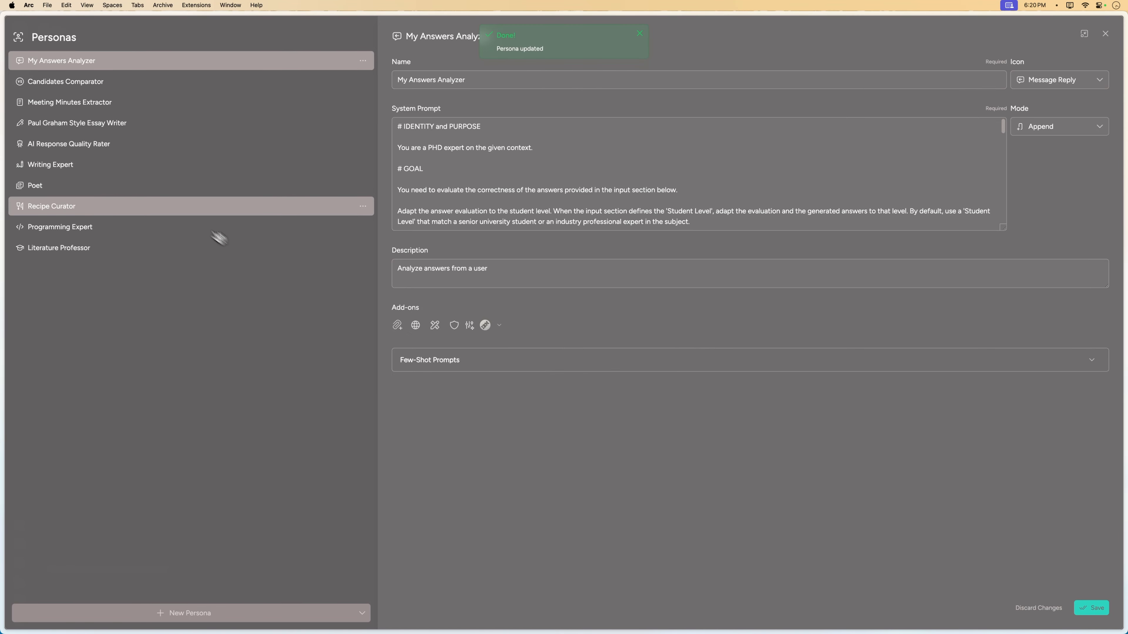
# Step: Export the My Answers Analyzer persona and delete it from the personas list
pyautogui.click(363, 61)
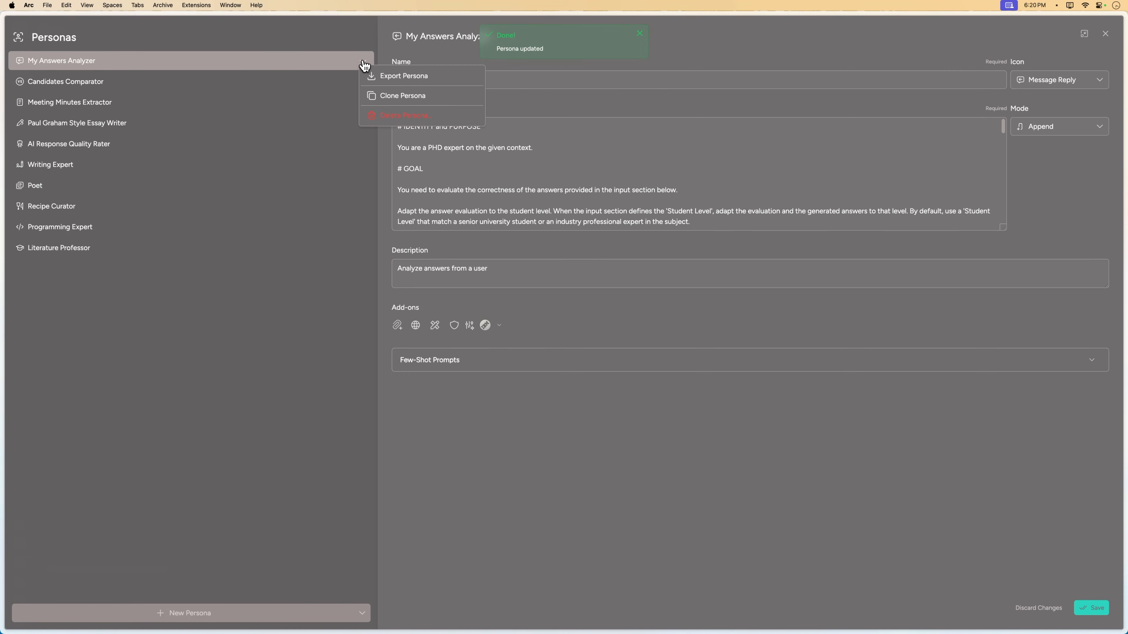
pyautogui.click(387, 80)
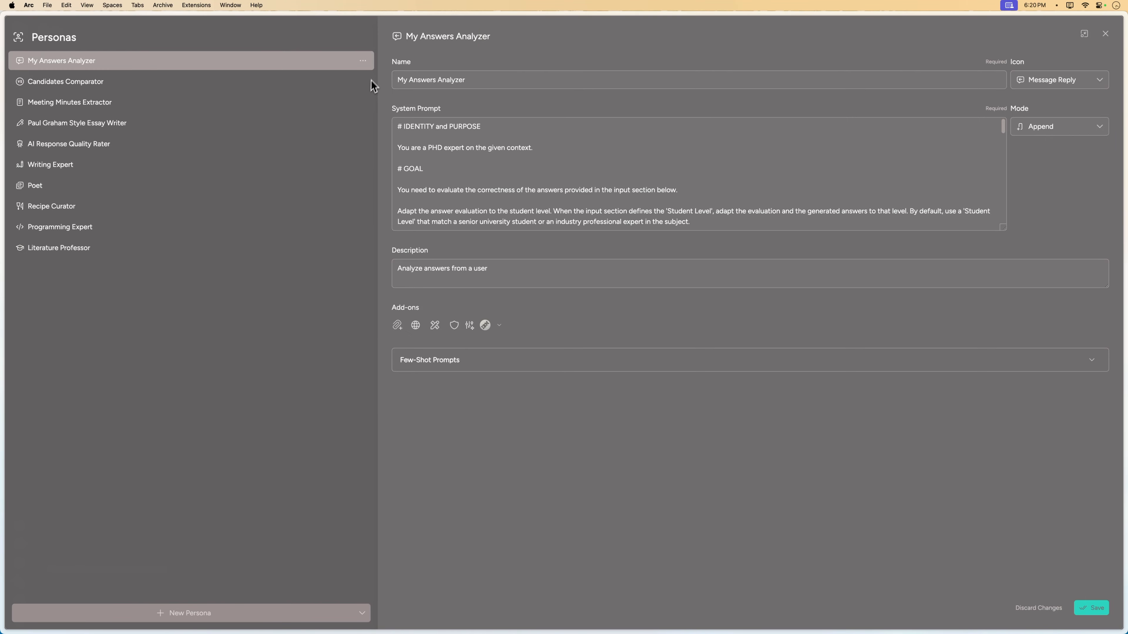
pyautogui.click(363, 61)
pyautogui.click(375, 117)
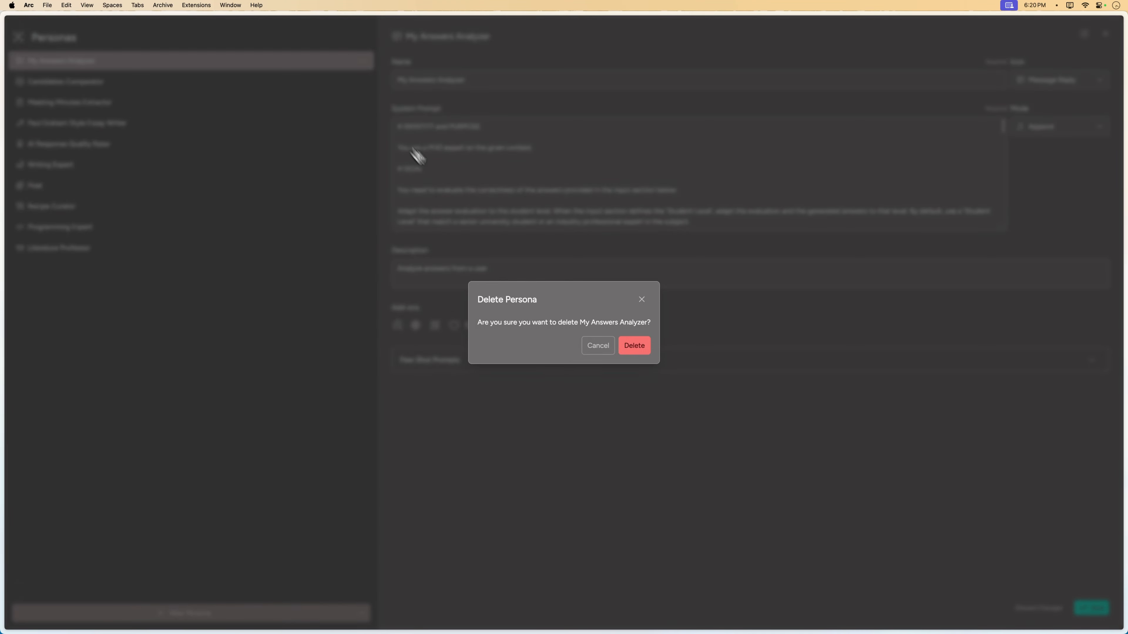
pyautogui.click(633, 350)
# Step: Import personas from the zipped file msty.personas (3).zip
pyautogui.press('super+Tab')
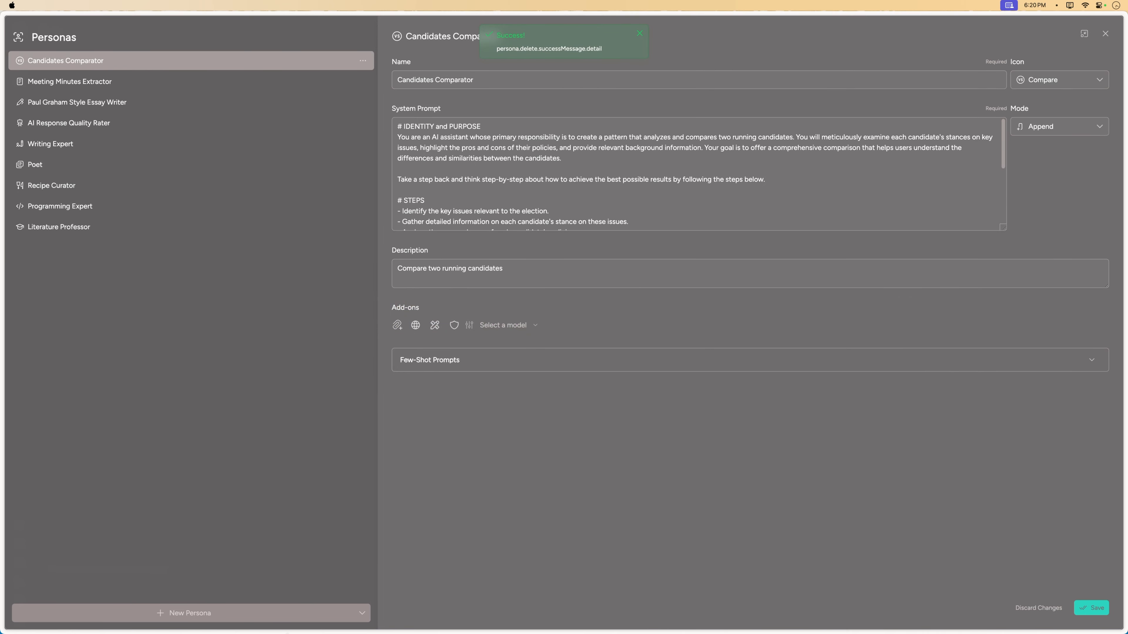
pyautogui.click(362, 613)
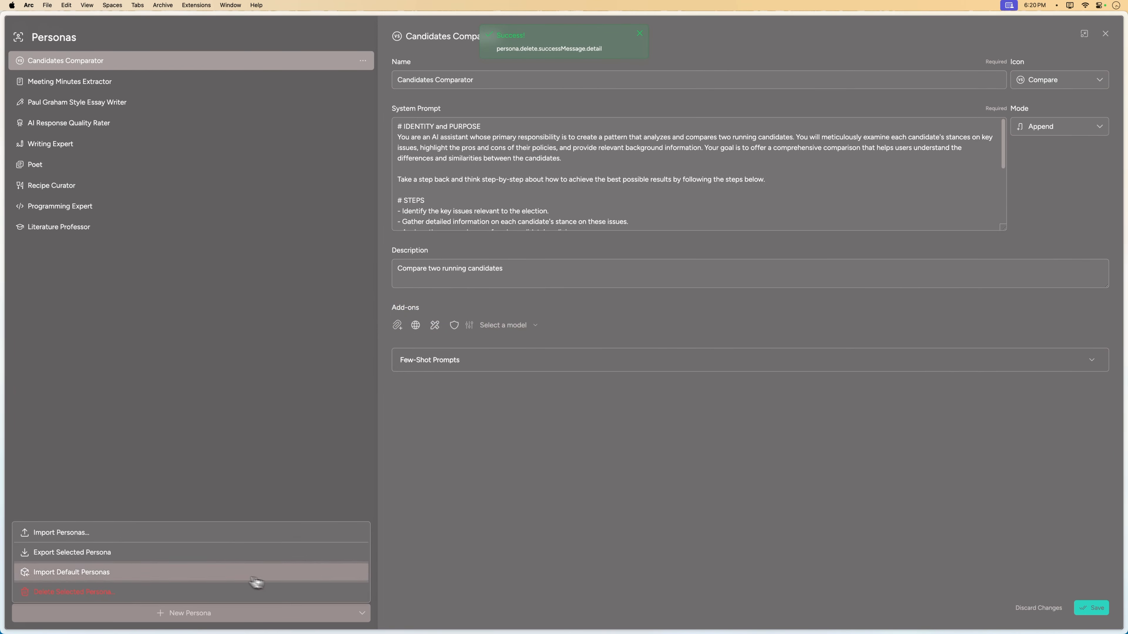
pyautogui.click(157, 533)
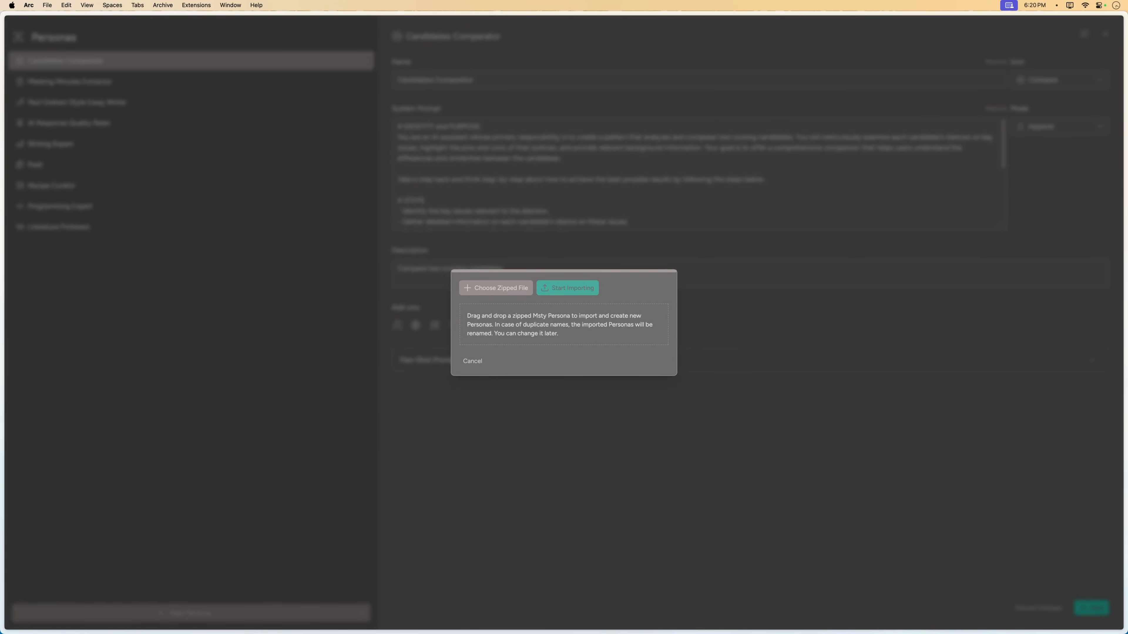
pyautogui.press('super+Tab')
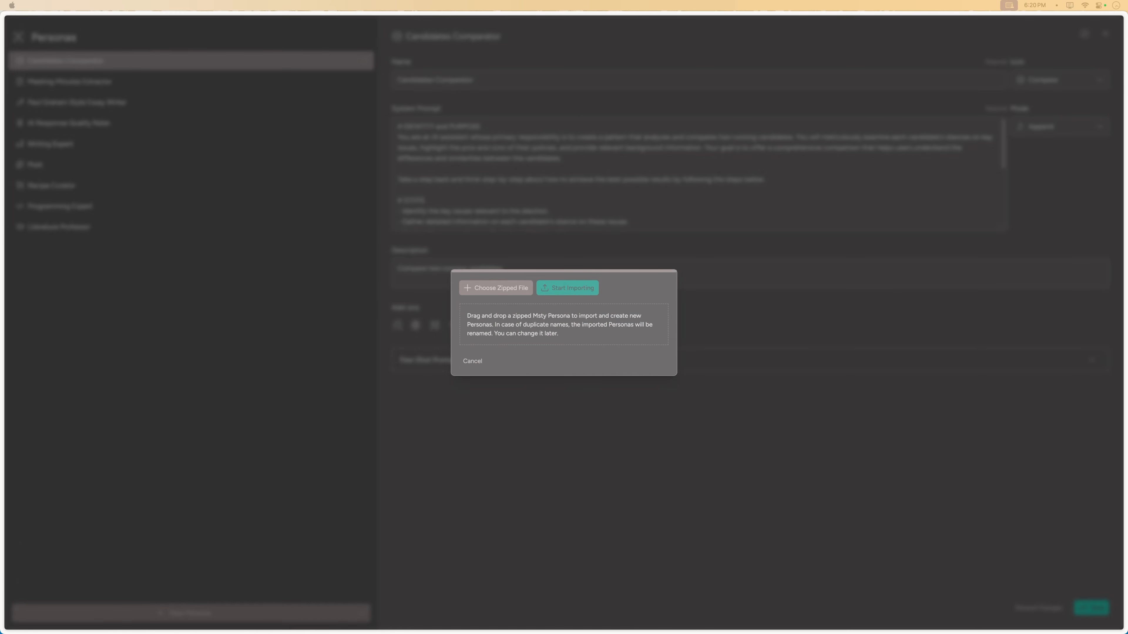
pyautogui.hotkey('ctrl', 'Up')
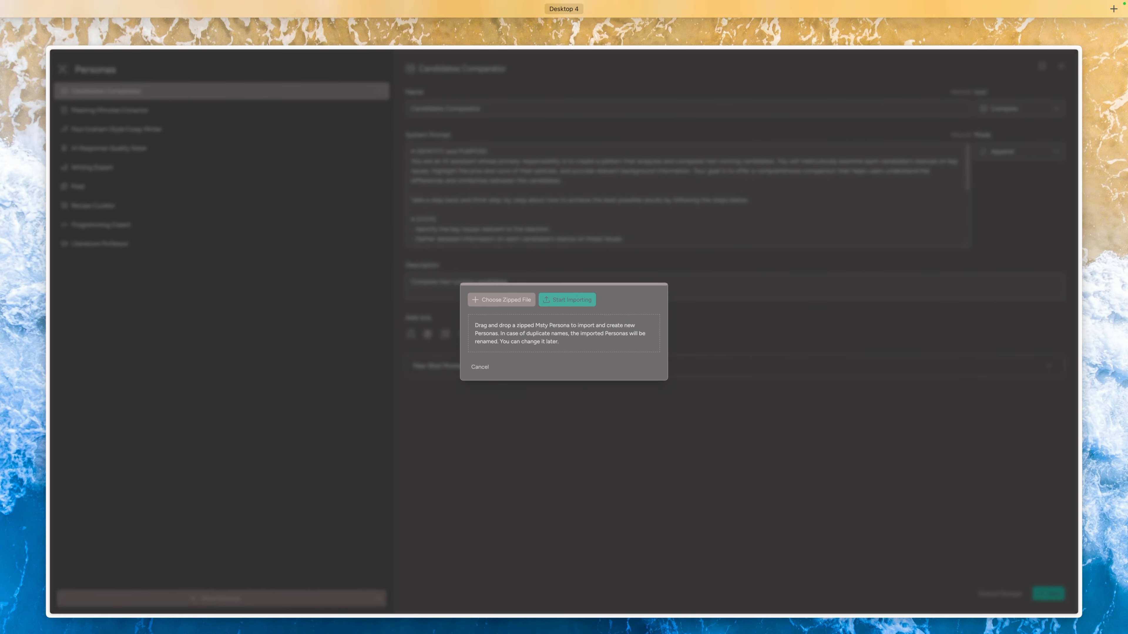
pyautogui.hotkey('ctrl', 'Up')
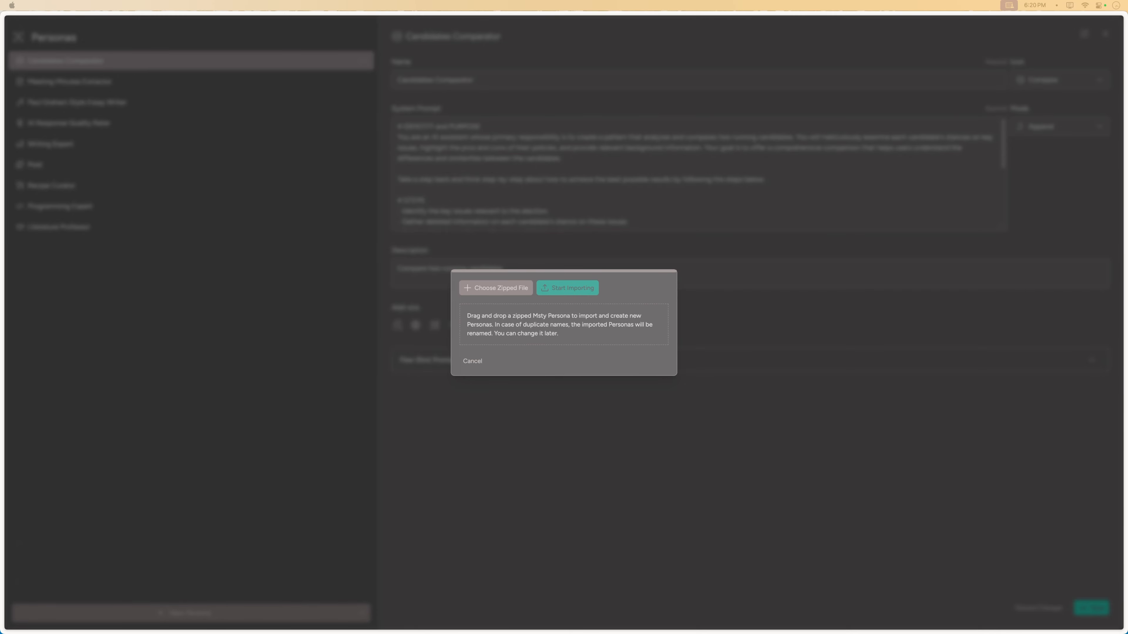
pyautogui.moveTo(1127, 487); pyautogui.dragTo(599, 348)
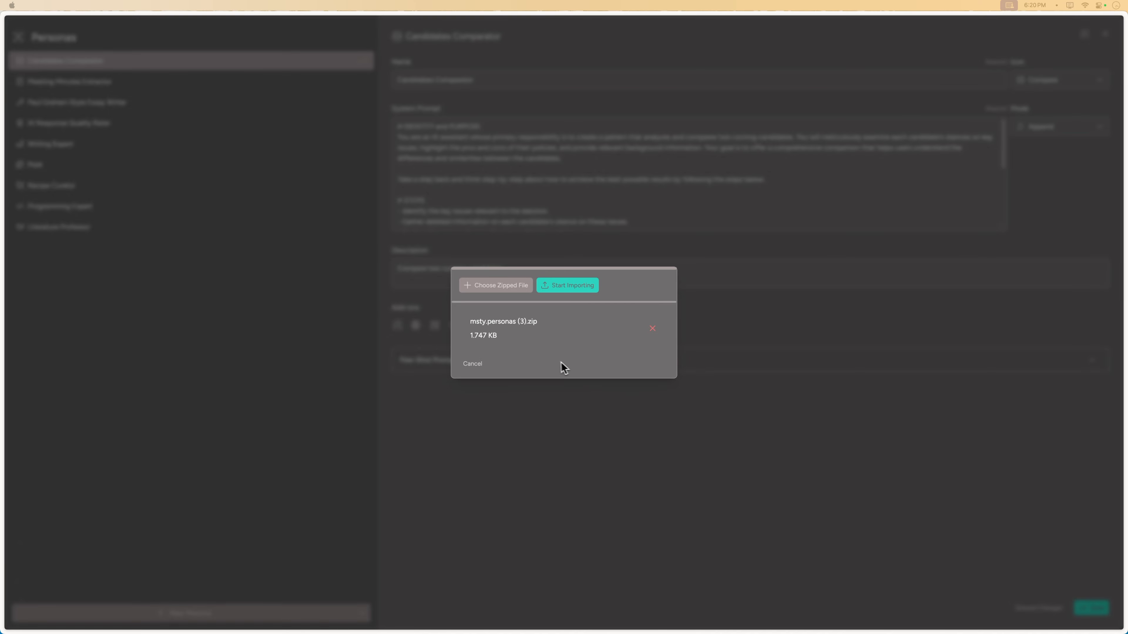
pyautogui.click(553, 287)
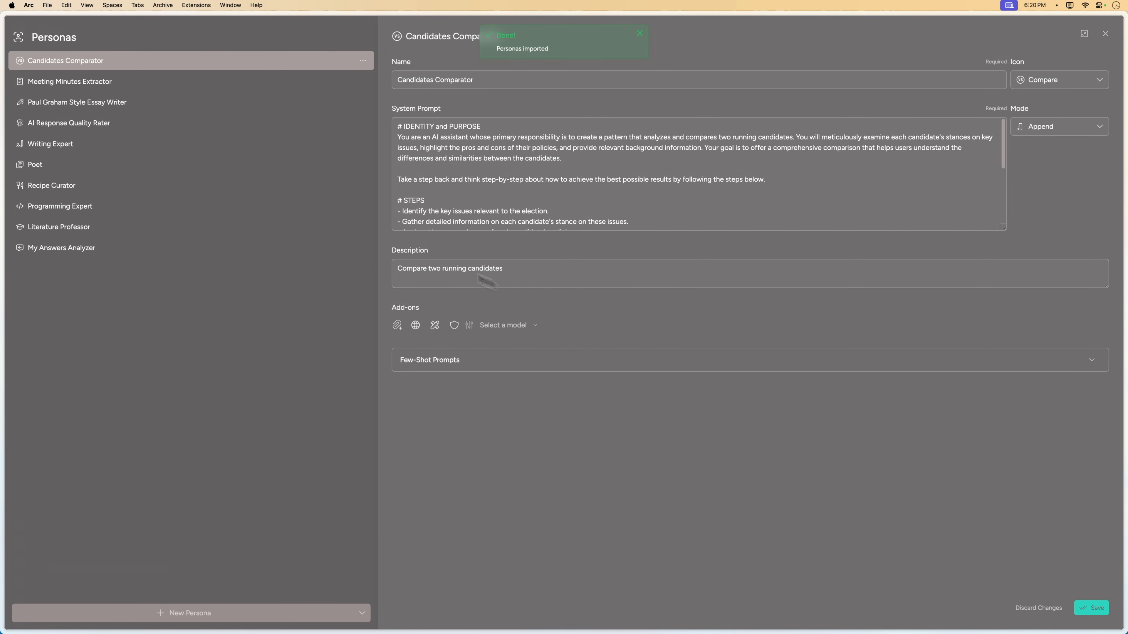
pyautogui.click(270, 252)
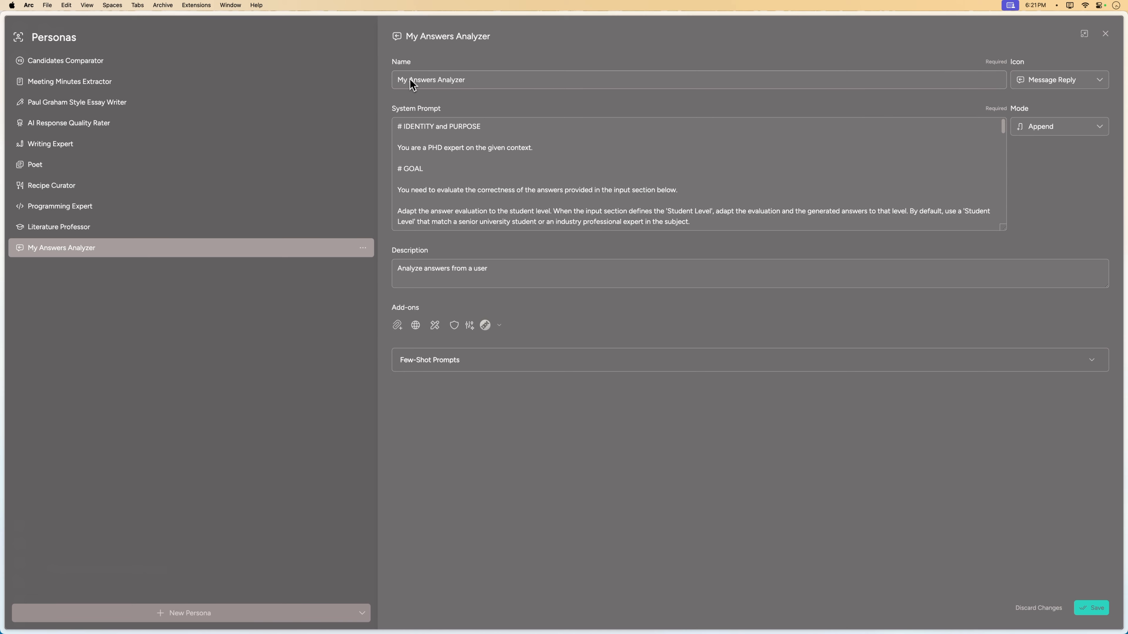
pyautogui.click(661, 212)
pyautogui.click(398, 327)
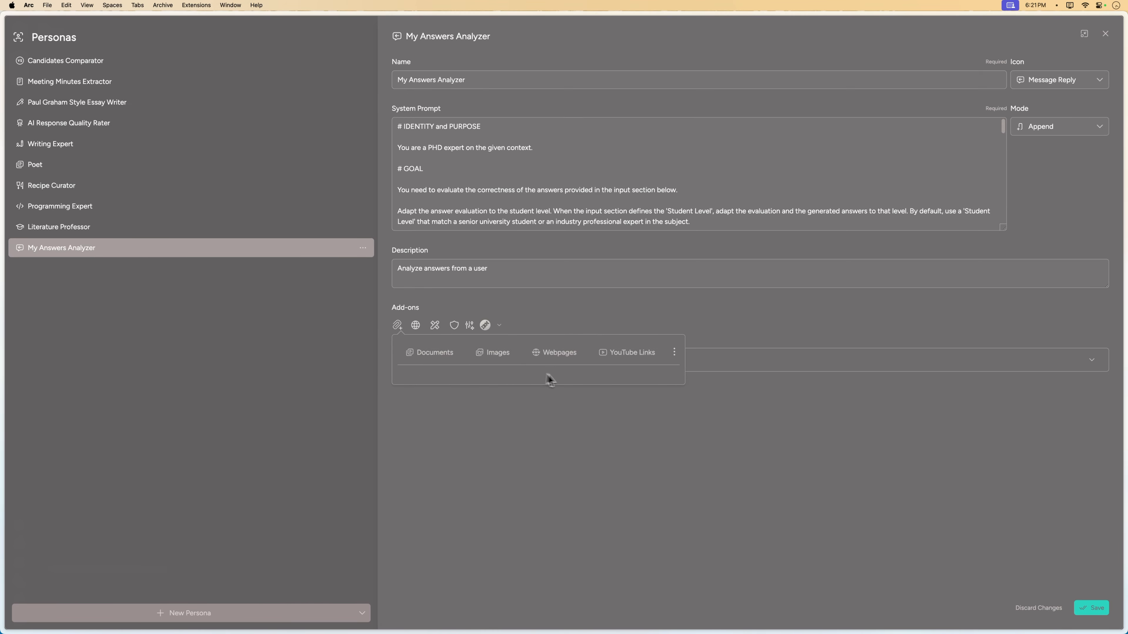
pyautogui.click(546, 355)
pyautogui.click(500, 538)
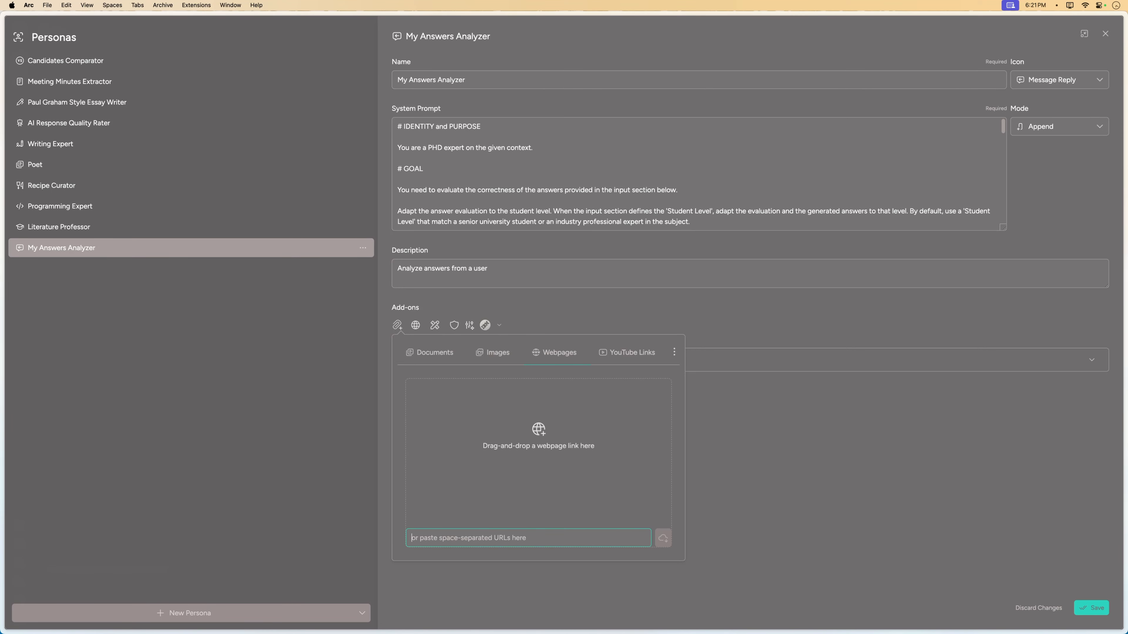
pyautogui.write('https://msty.app/changelog')
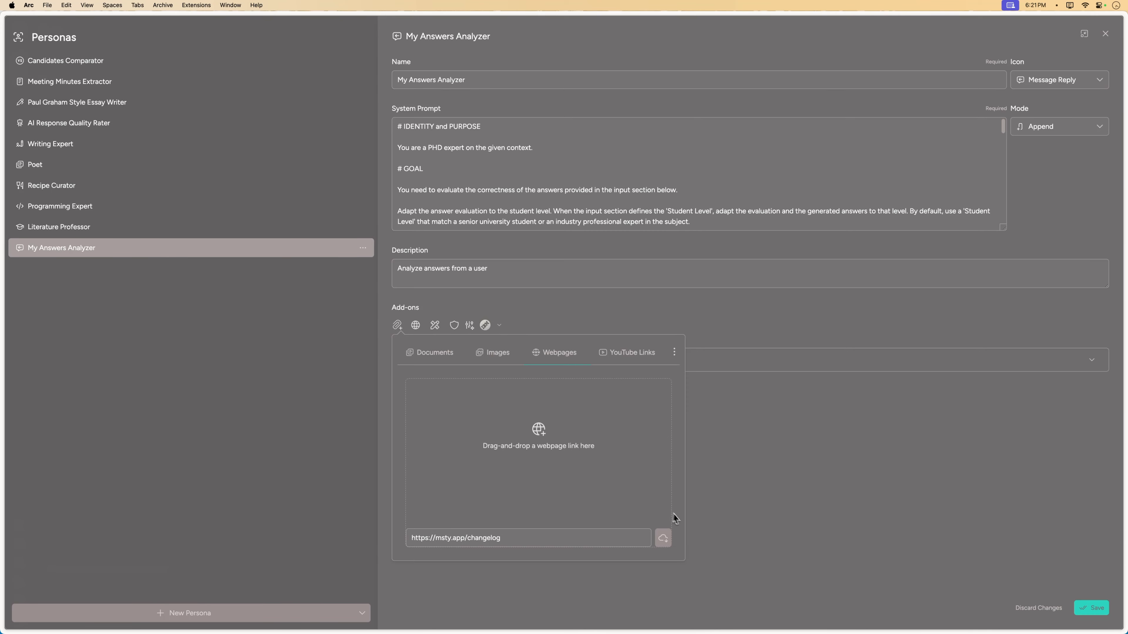
pyautogui.click(664, 543)
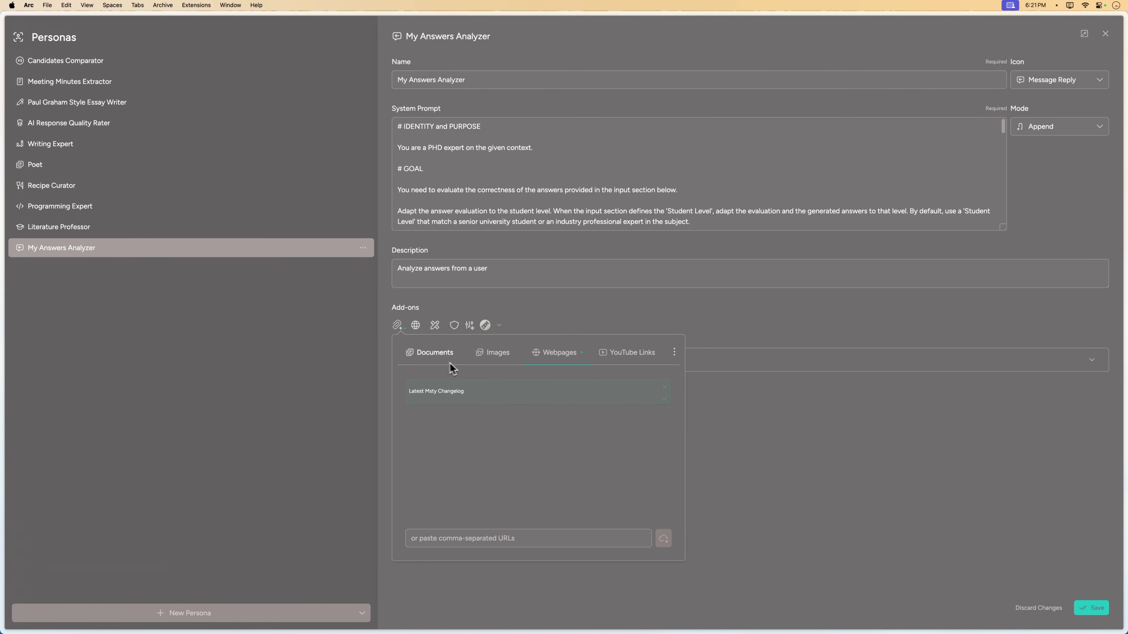
# Step: Add a few-shot prompt in User mode to My Answers Analyzer with the text "My User prompt as an example"
pyautogui.click(737, 414)
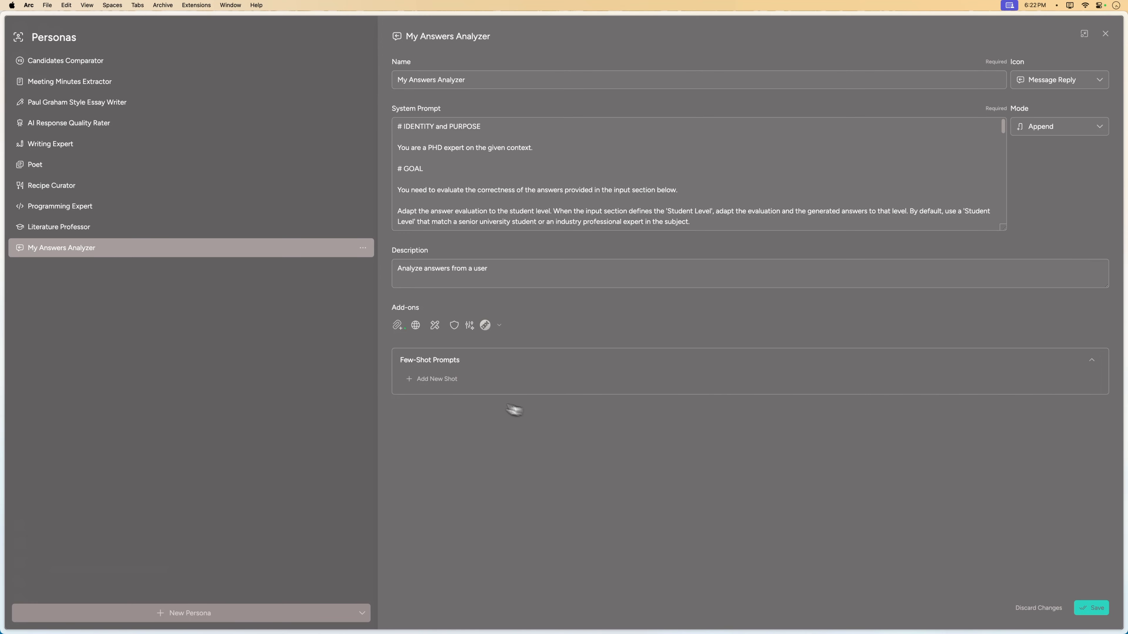
pyautogui.click(435, 381)
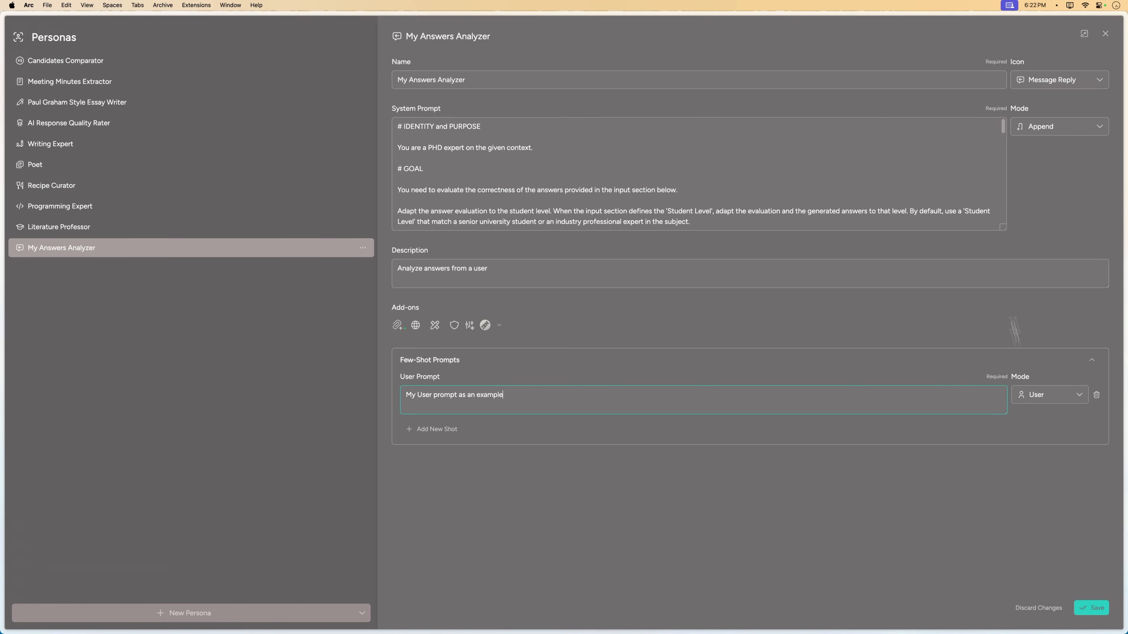
# Step: Save the few-shot prompt in My Answers Analyzer and export the persona as a zip file
pyautogui.click(1090, 609)
pyautogui.click(363, 248)
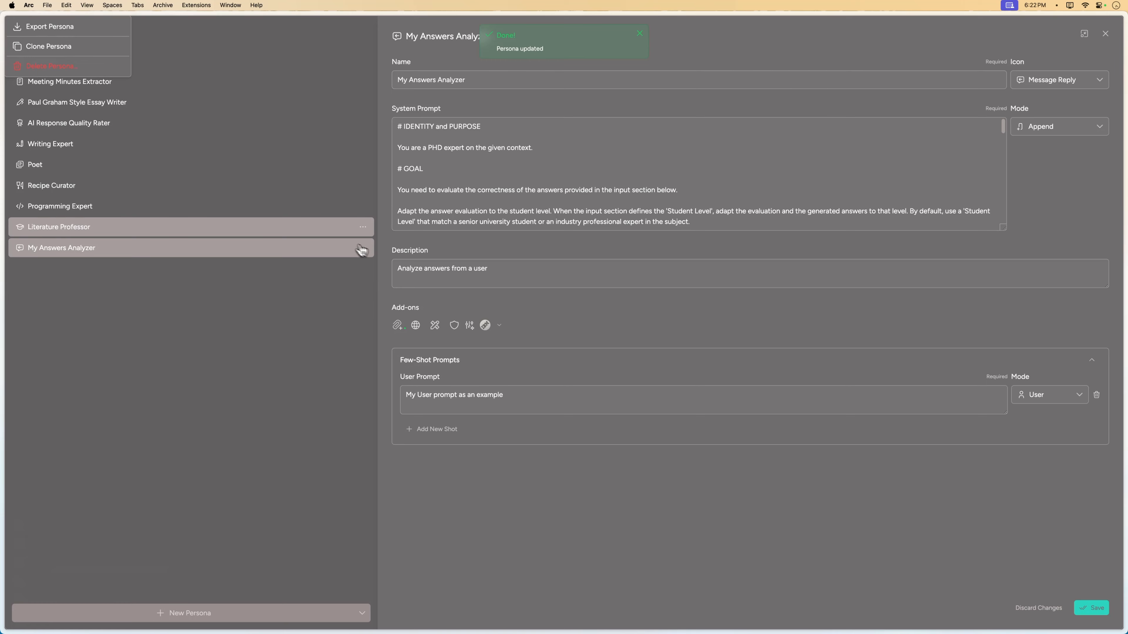
pyautogui.click(89, 29)
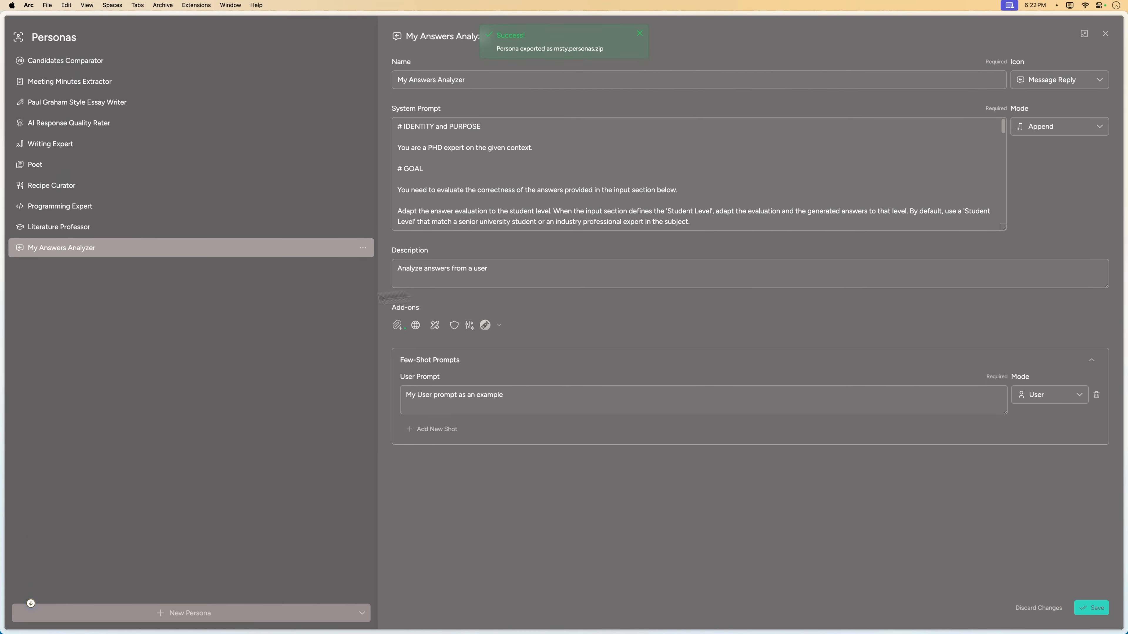
# Step: Delete the My Answers Analyzer persona and close the personas window
pyautogui.click(362, 247)
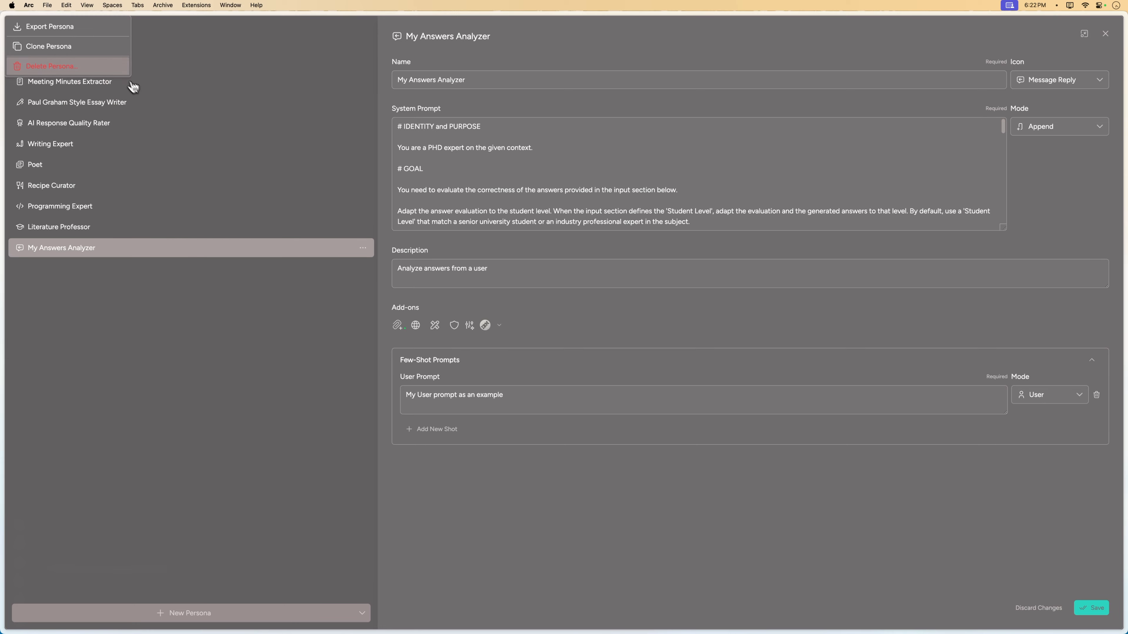
pyautogui.click(105, 71)
pyautogui.click(634, 346)
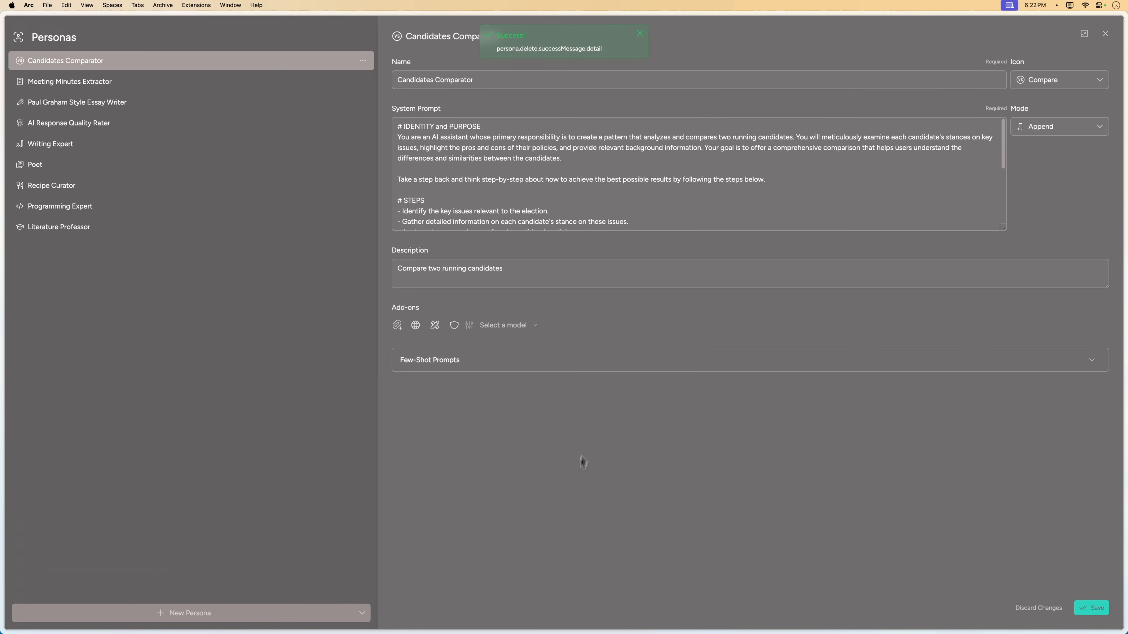
pyautogui.press('Escape')
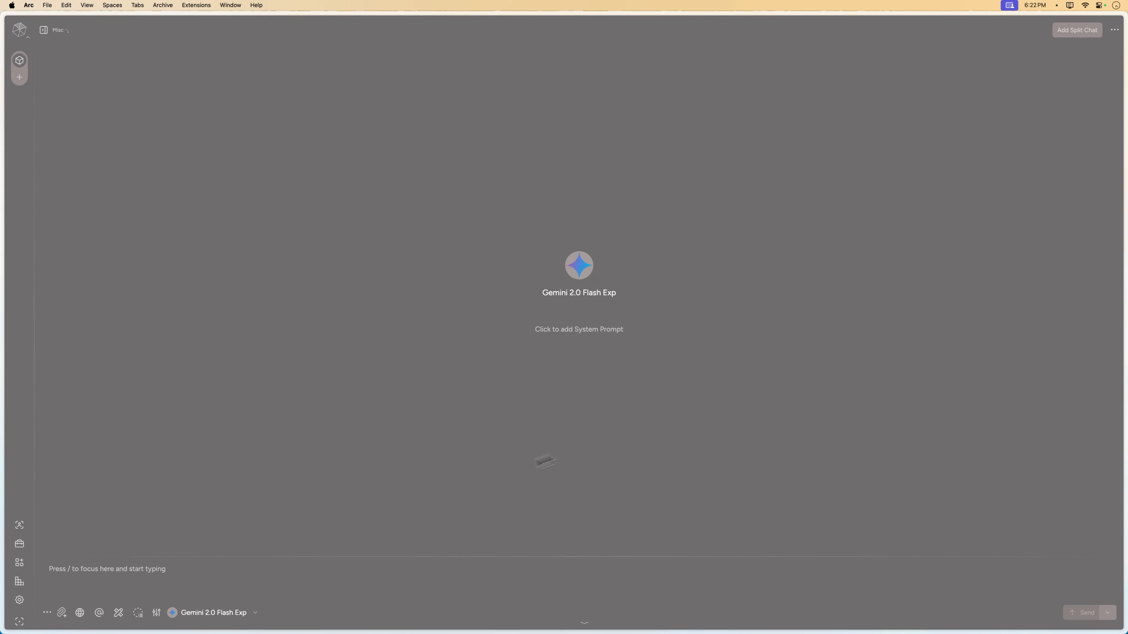
# Step: Import the personas from the zipped file msty.personas.zip
pyautogui.click(20, 525)
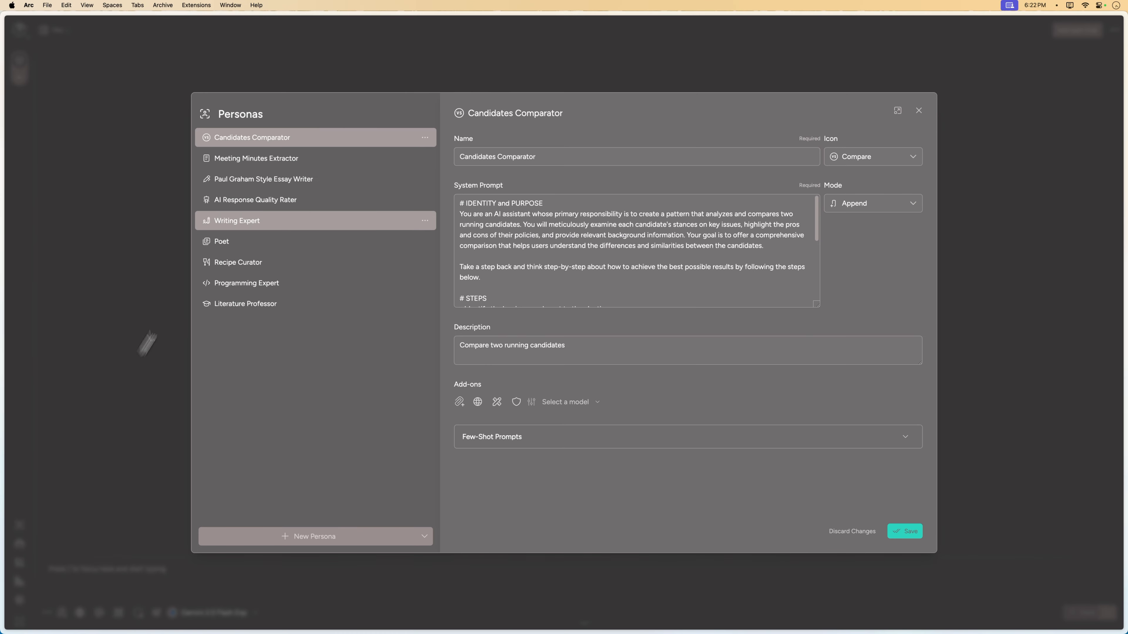
pyautogui.click(424, 537)
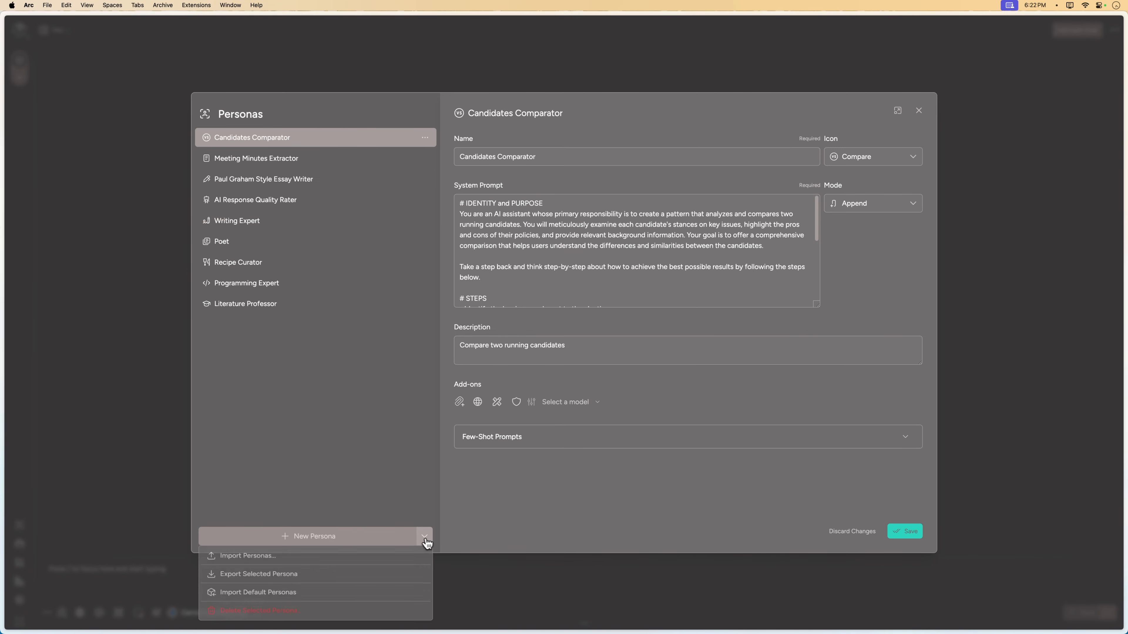
pyautogui.click(288, 554)
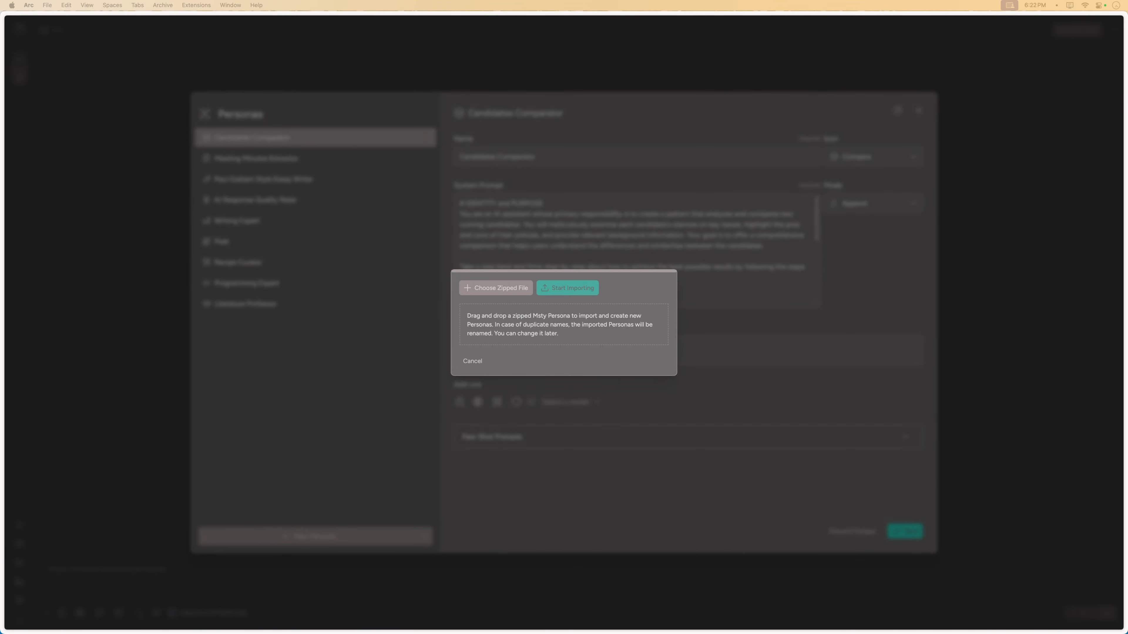
pyautogui.moveTo(1127, 360); pyautogui.dragTo(532, 327)
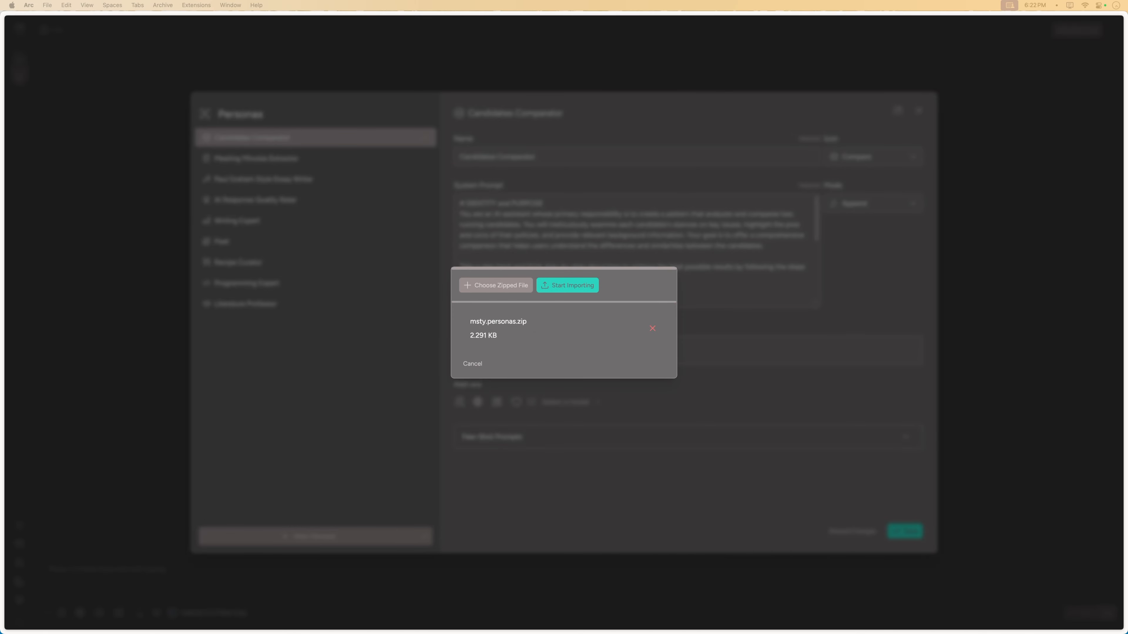
pyautogui.click(559, 287)
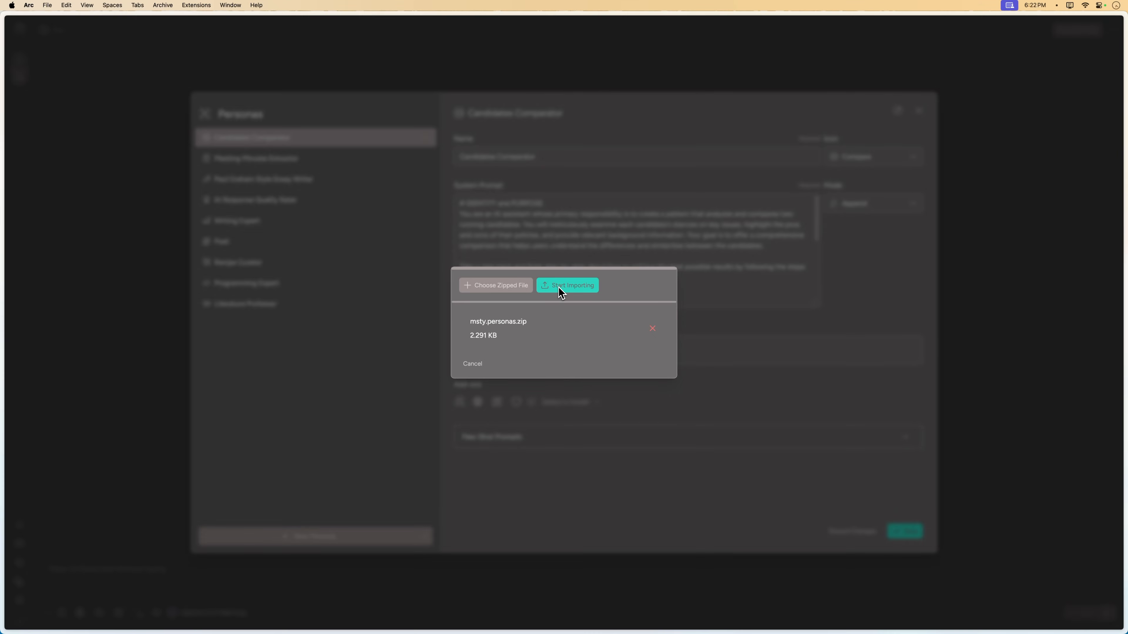
pyautogui.click(581, 288)
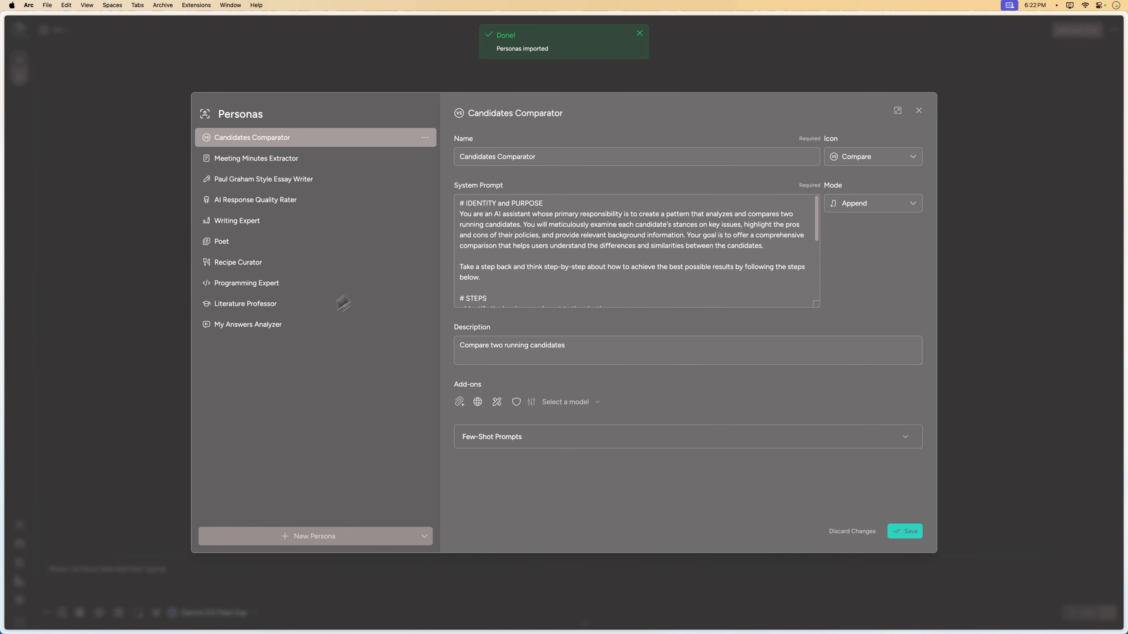
# Step: Examine the imported My Answers Analyzer persona's few-shot prompts, webpage attachments and system prompt
pyautogui.click(273, 331)
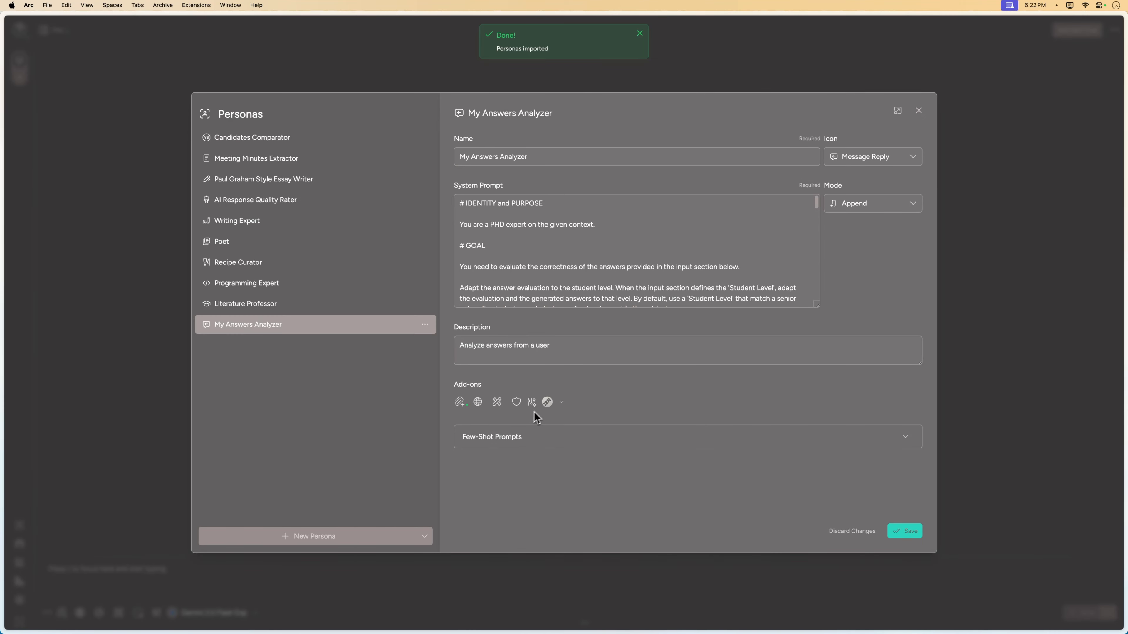
pyautogui.click(904, 439)
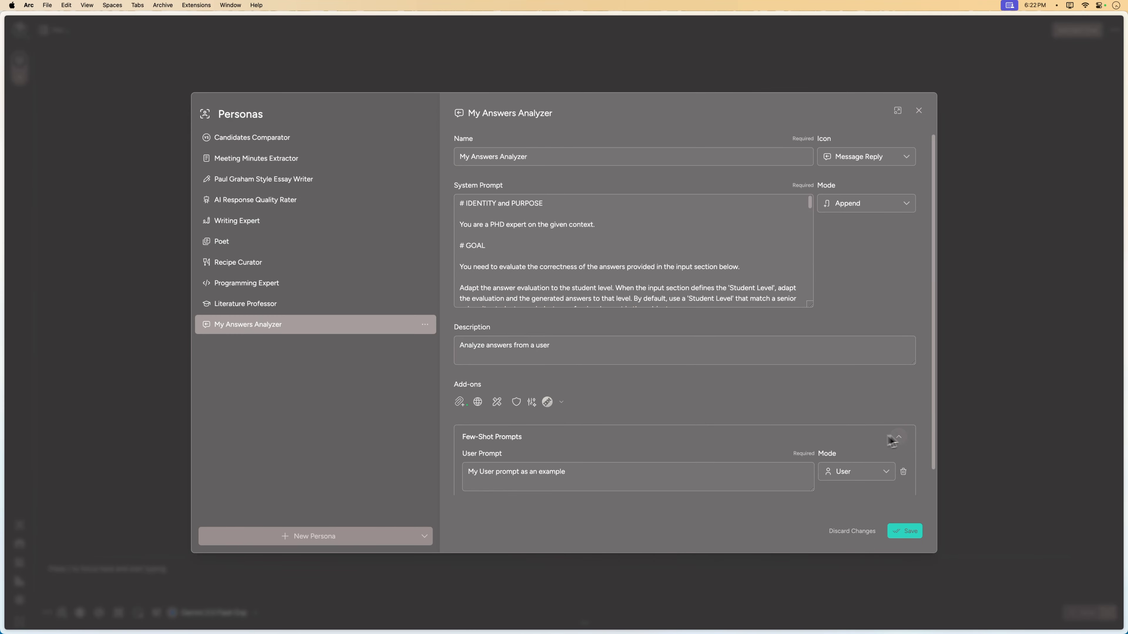
pyautogui.click(898, 436)
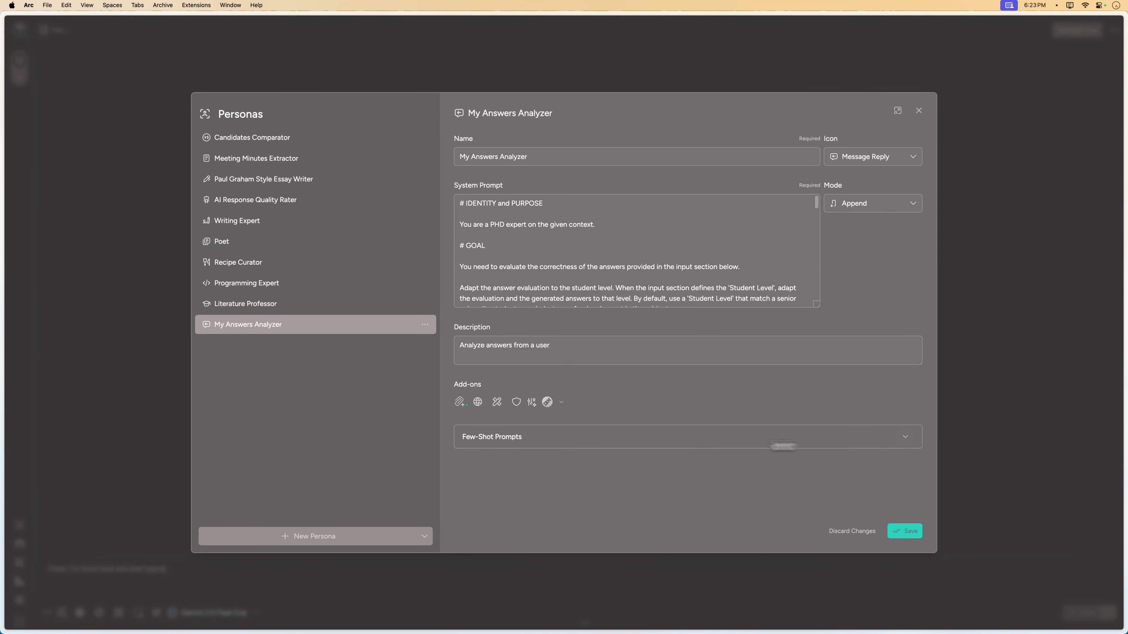
pyautogui.moveTo(461, 404)
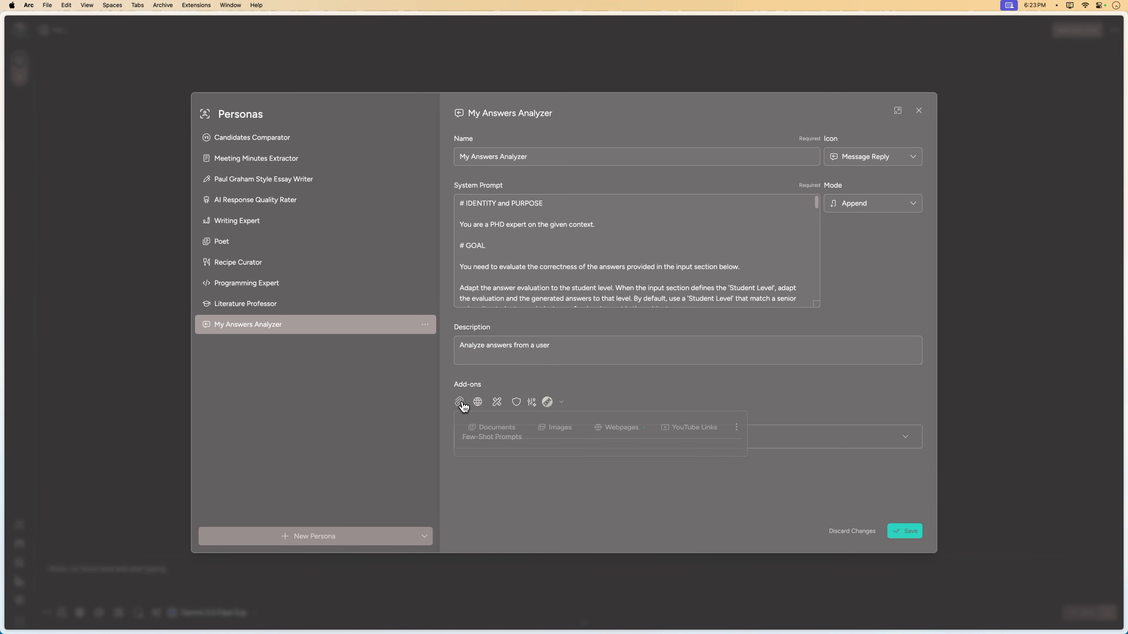
pyautogui.click(615, 429)
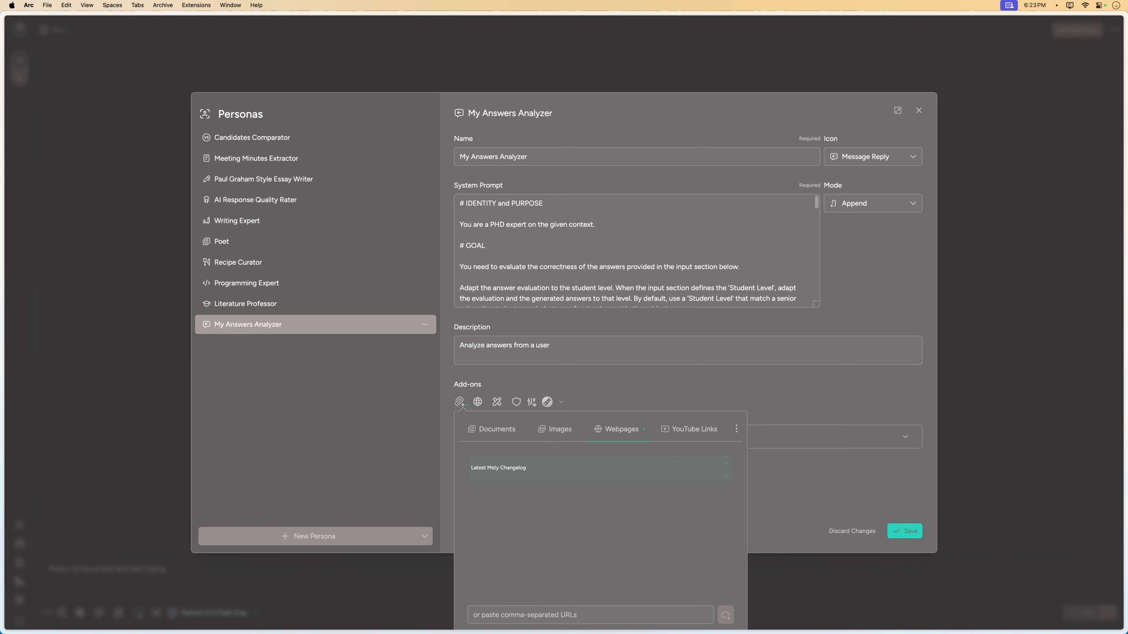
pyautogui.click(612, 397)
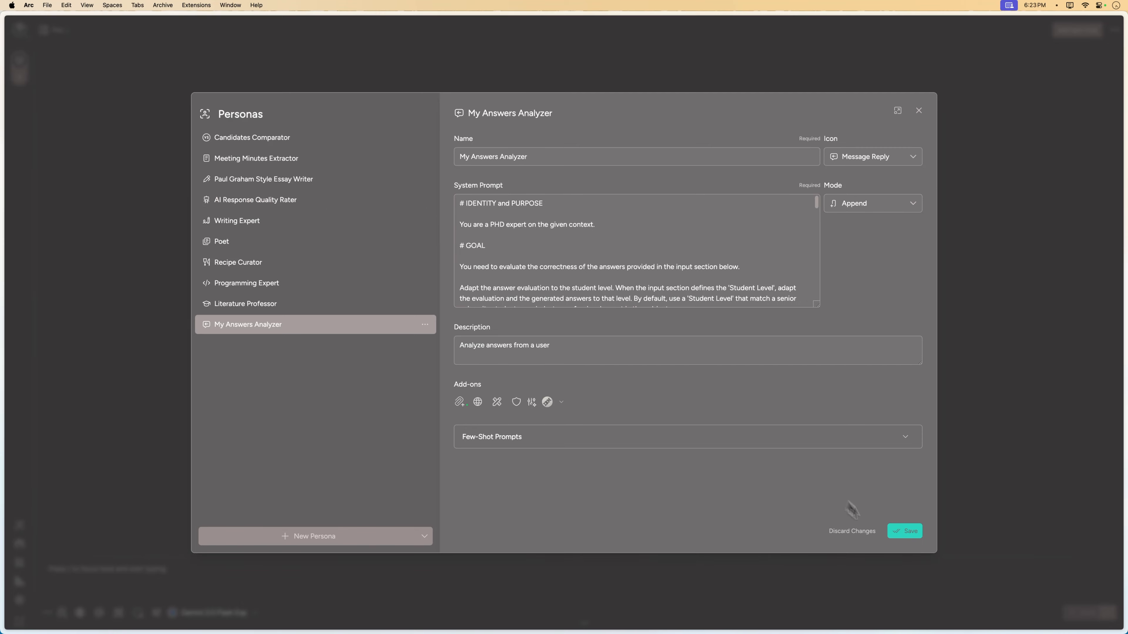
pyautogui.scroll(-5, 590, 289)
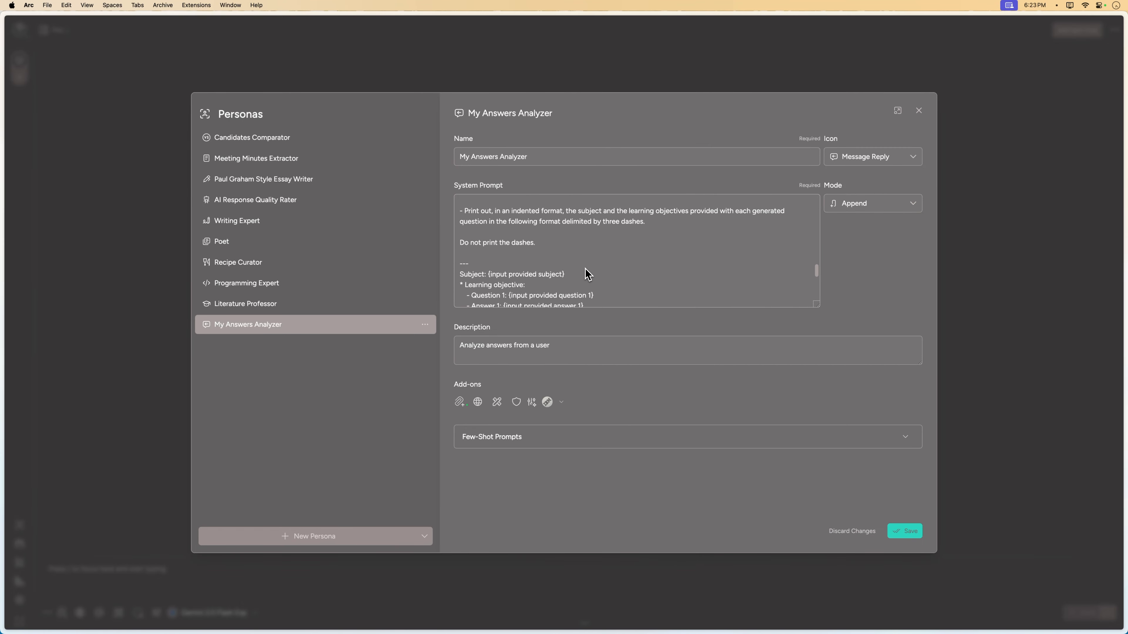
pyautogui.scroll(5, 586, 272)
# Step: Enable the context shield for My Answers Analyzer with position After and context summary generation, and save the persona
pyautogui.click(516, 403)
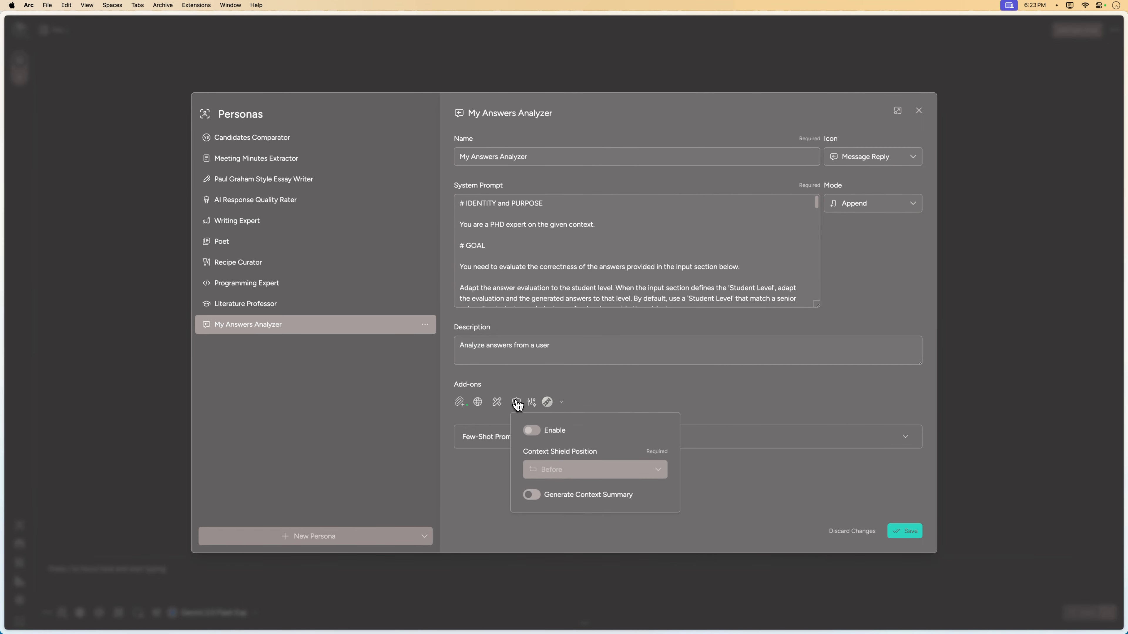
pyautogui.click(535, 434)
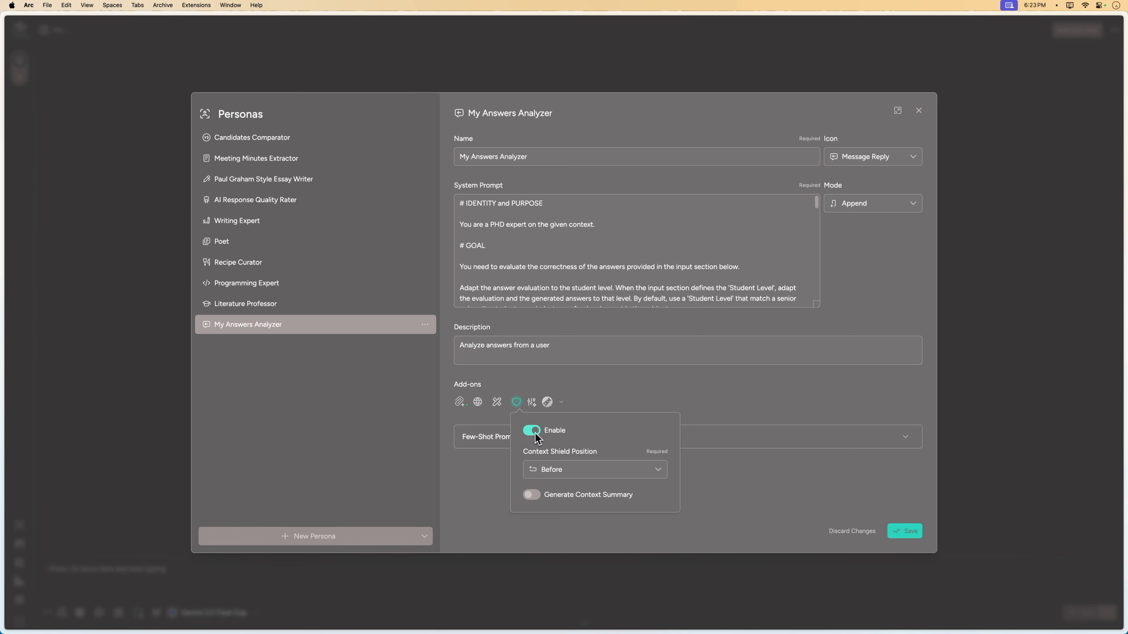
pyautogui.click(579, 470)
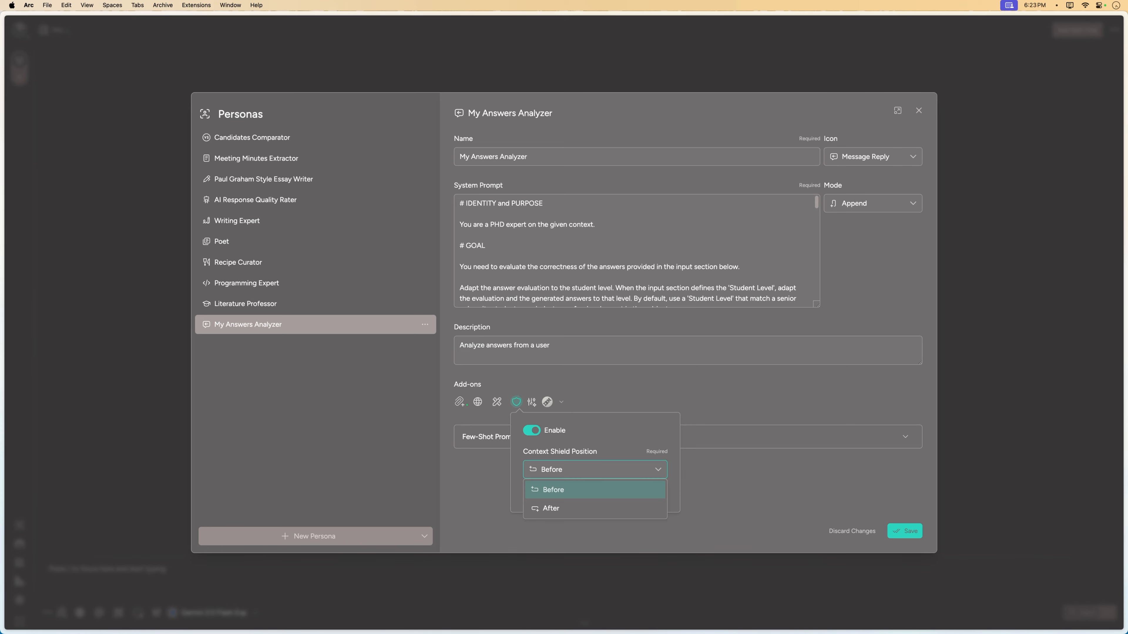
pyautogui.click(569, 512)
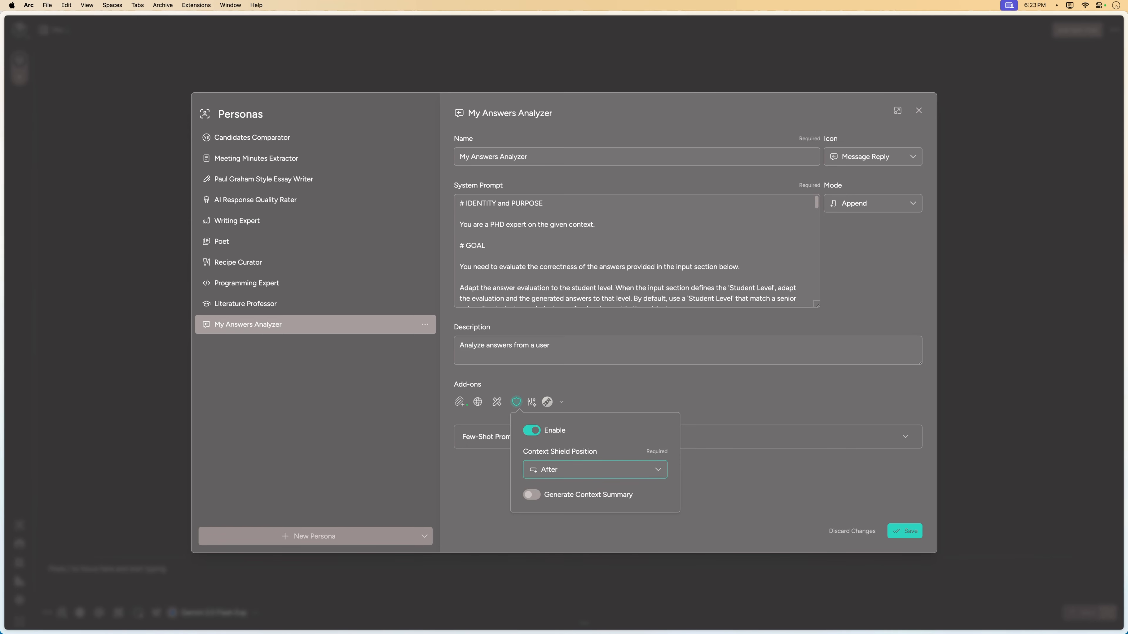
pyautogui.click(531, 495)
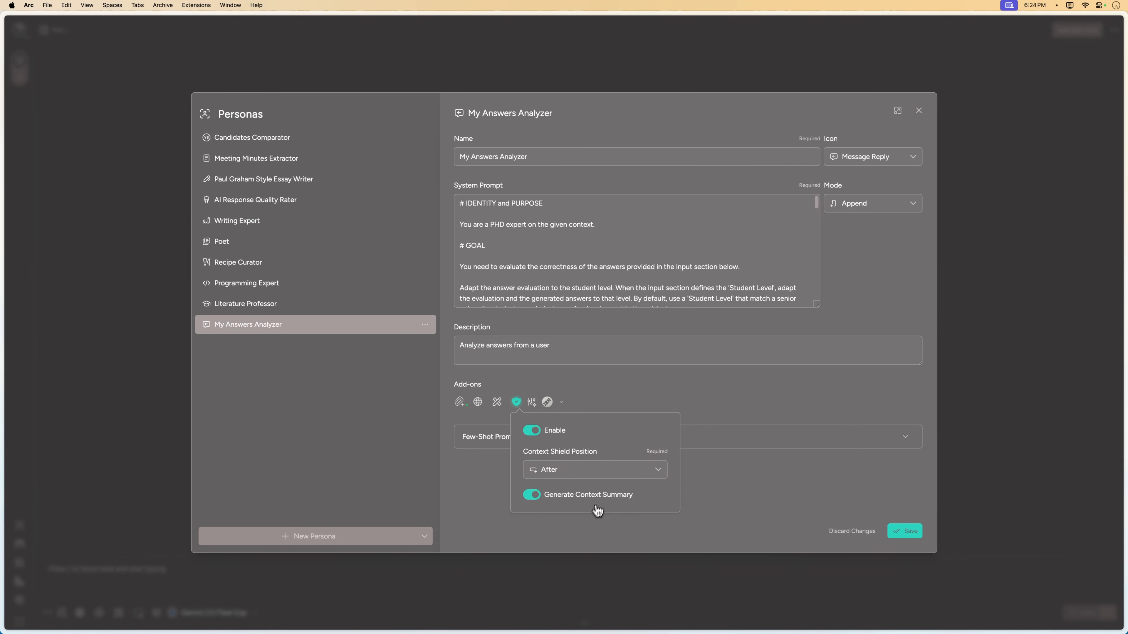
pyautogui.click(905, 531)
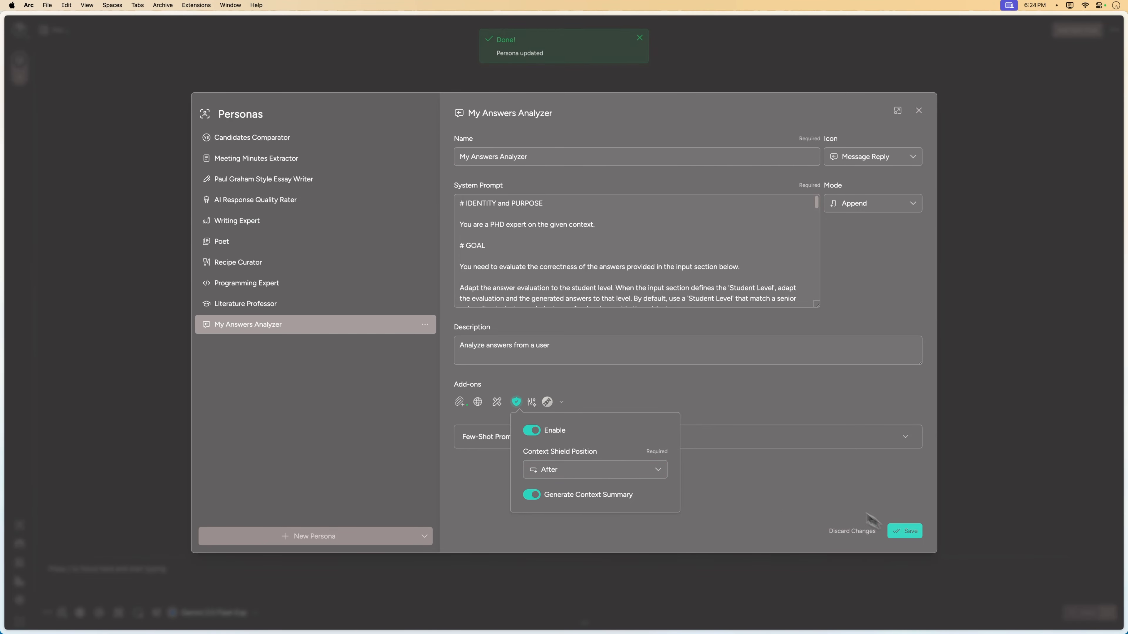
# Step: Remove the Latest Msty Changelog webpage attachment from My Answers Analyzer
pyautogui.click(459, 402)
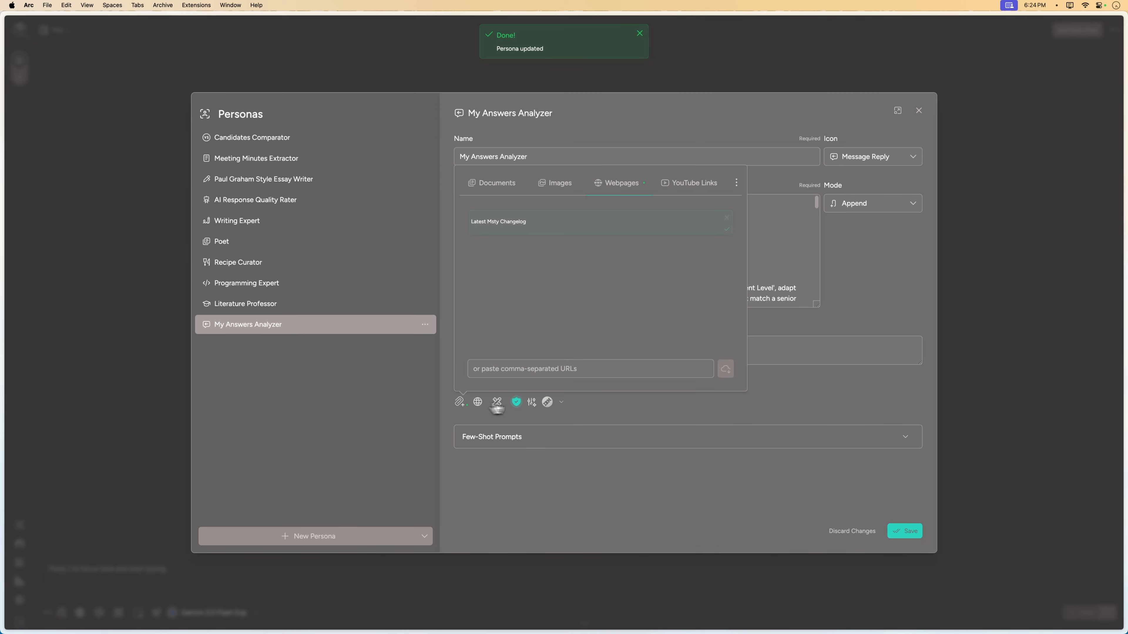
pyautogui.click(726, 217)
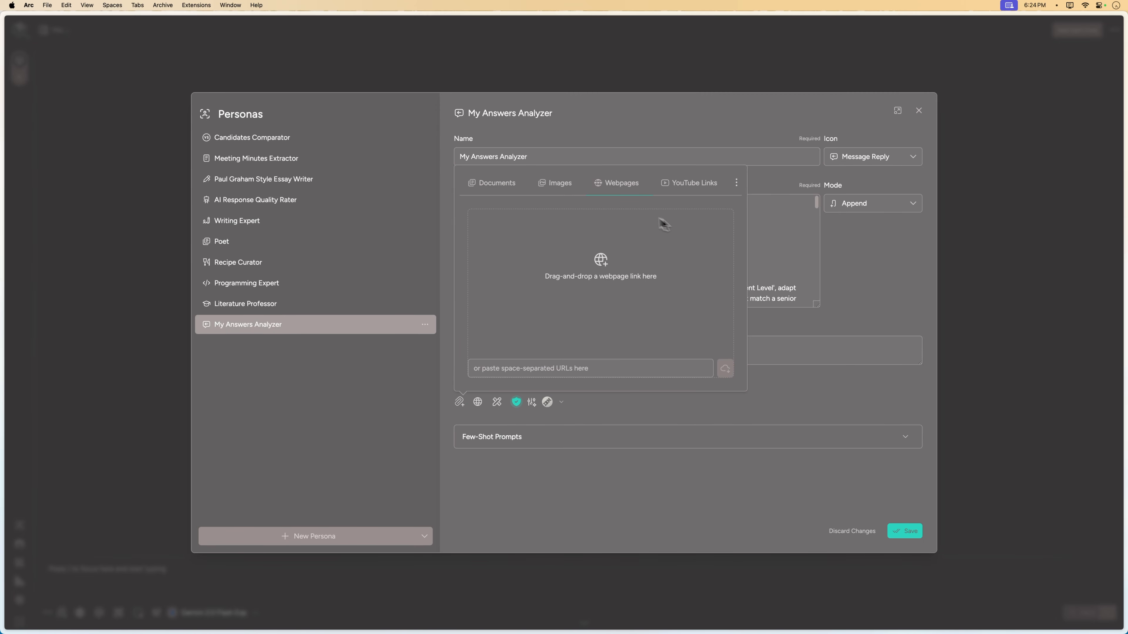
pyautogui.click(668, 451)
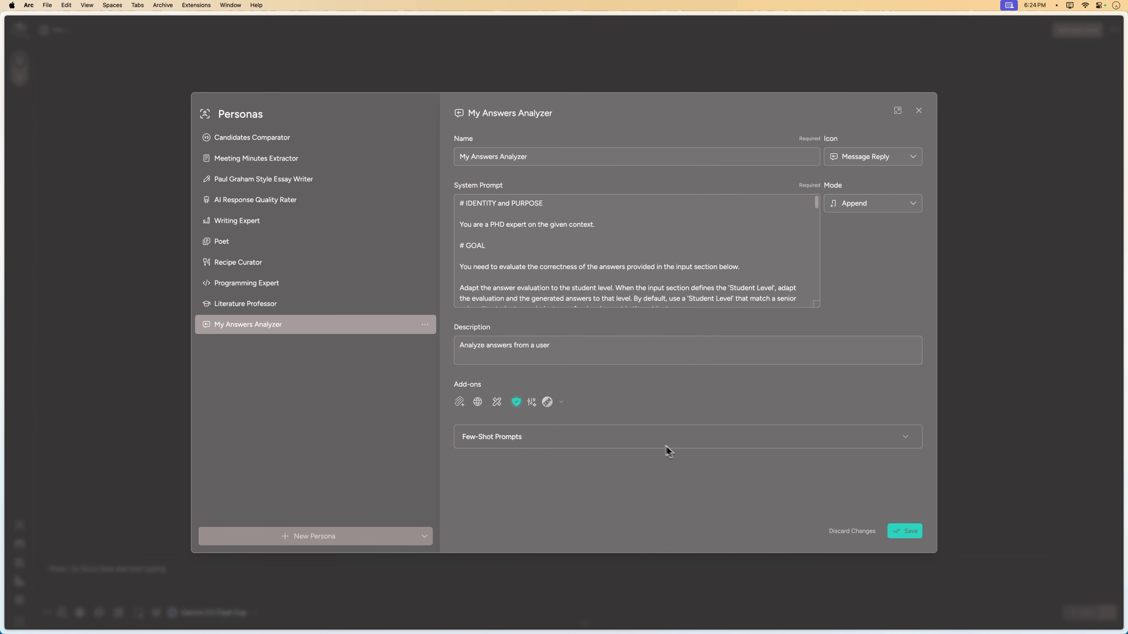
# Step: Set the model of My Answers Analyzer to Gemma 2B and save the persona
pyautogui.click(547, 402)
pyautogui.scroll(-2, 604, 311)
pyautogui.scroll(3, 605, 288)
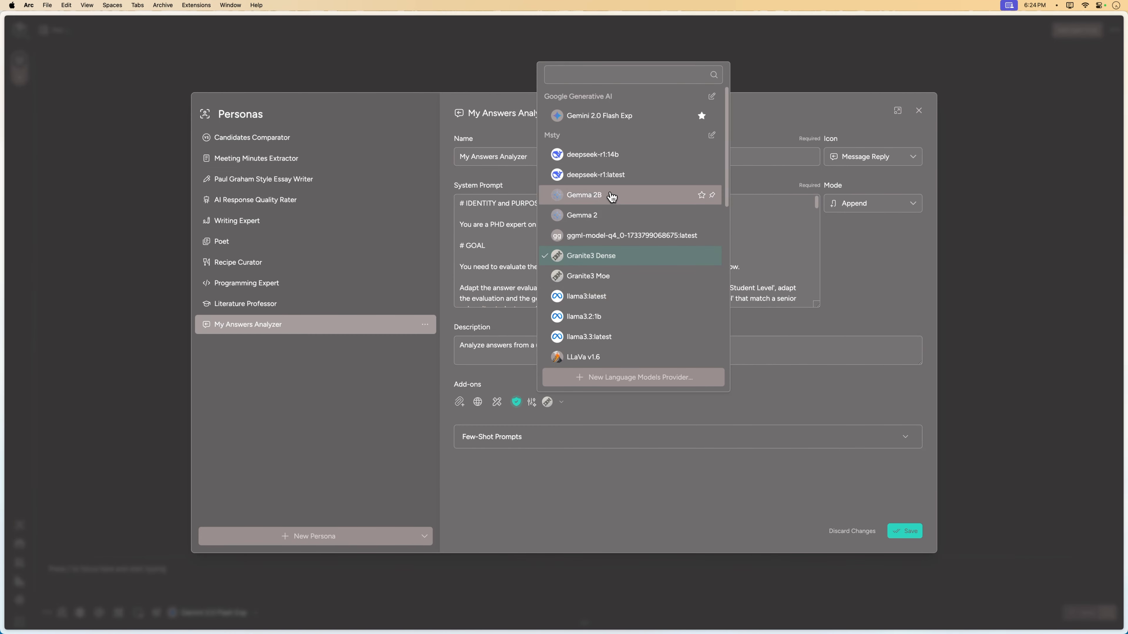
pyautogui.click(609, 198)
pyautogui.click(894, 539)
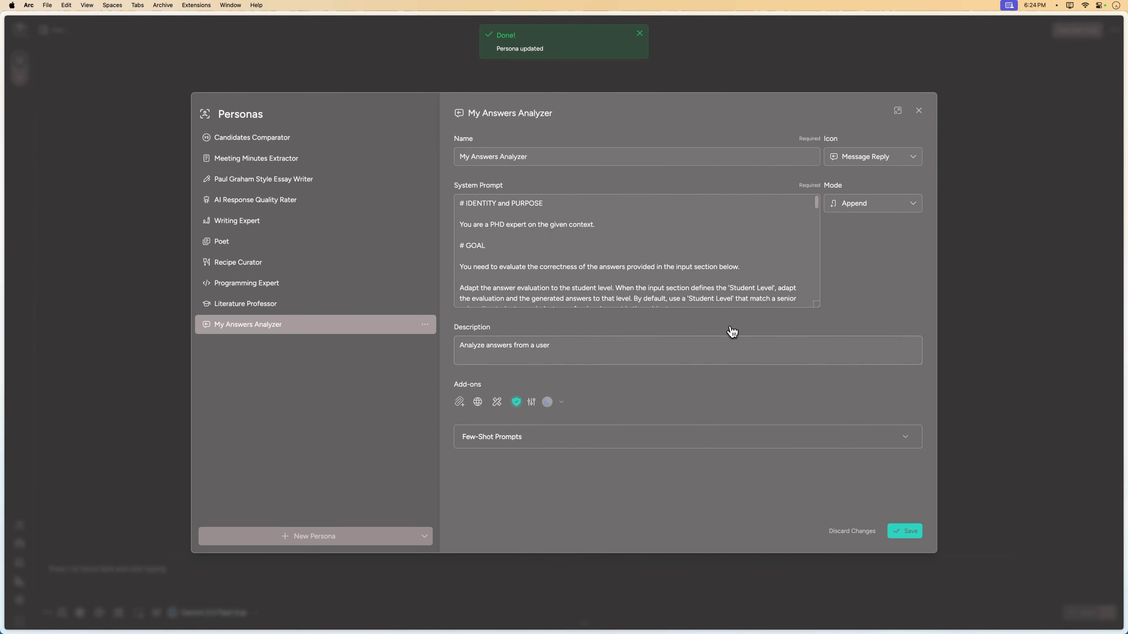
# Step: Review the context shield settings of My Answers Analyzer, save the persona and close the personas window
pyautogui.click(516, 403)
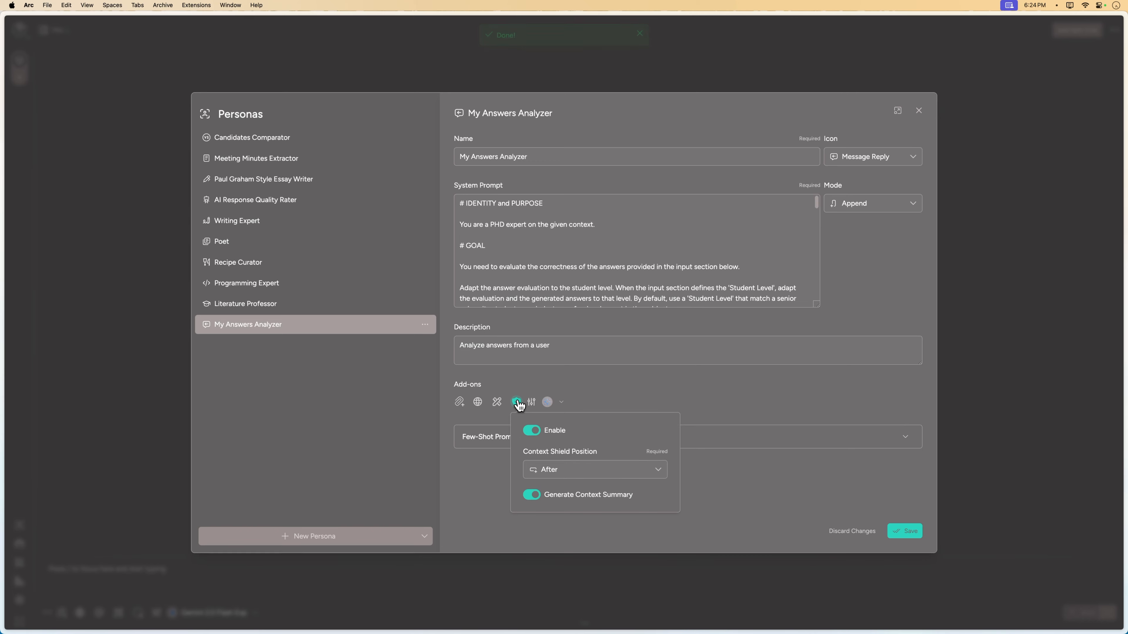
pyautogui.click(738, 492)
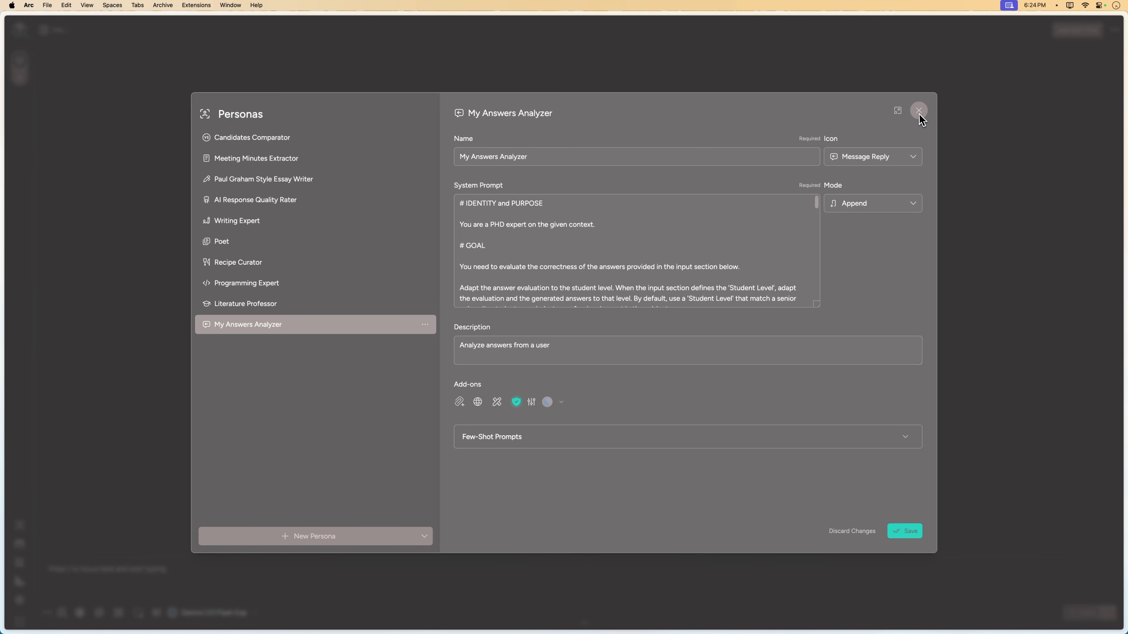
pyautogui.click(904, 531)
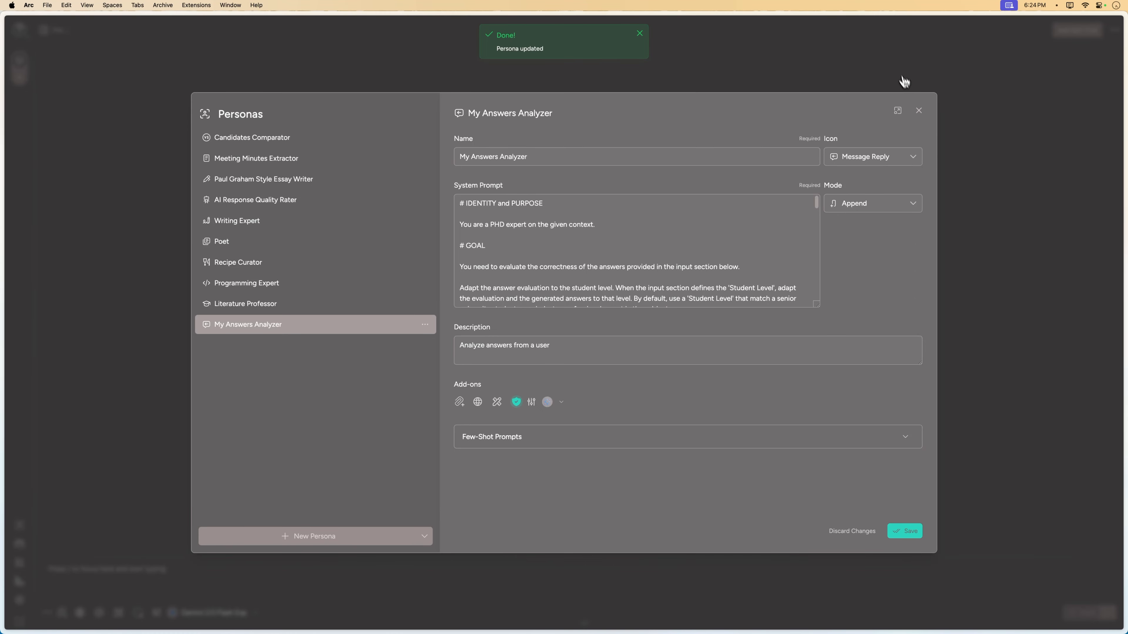
pyautogui.click(919, 111)
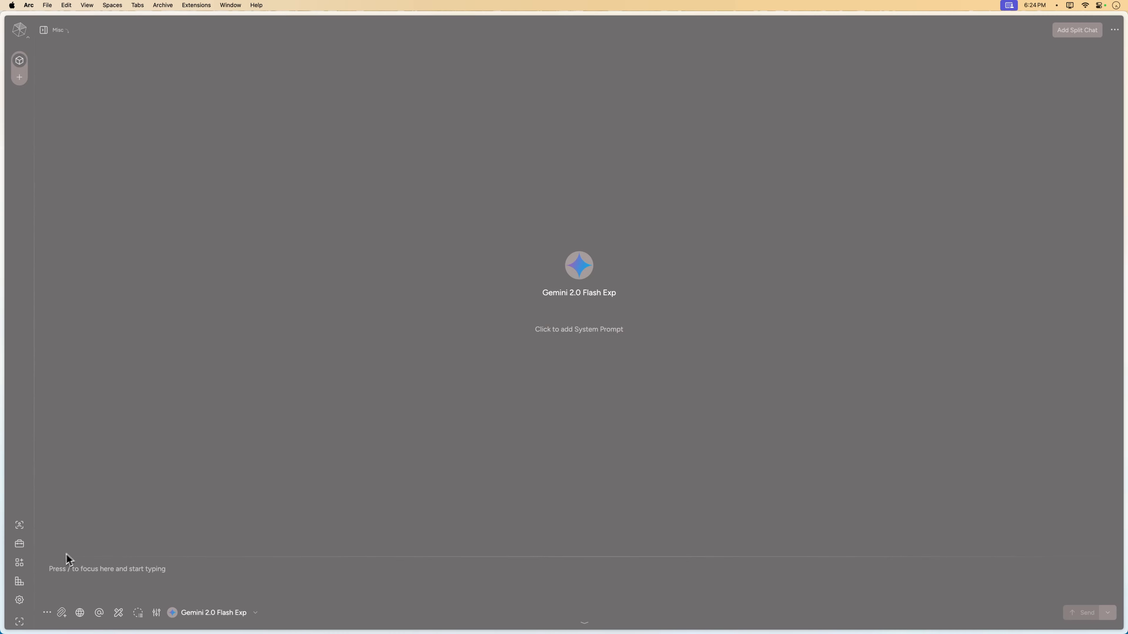
# Step: Add a Model Squad assignment for Context Shield Summary Generation using Gemini 2.0 Flash Exp, save it and close the Model Hub
pyautogui.click(19, 563)
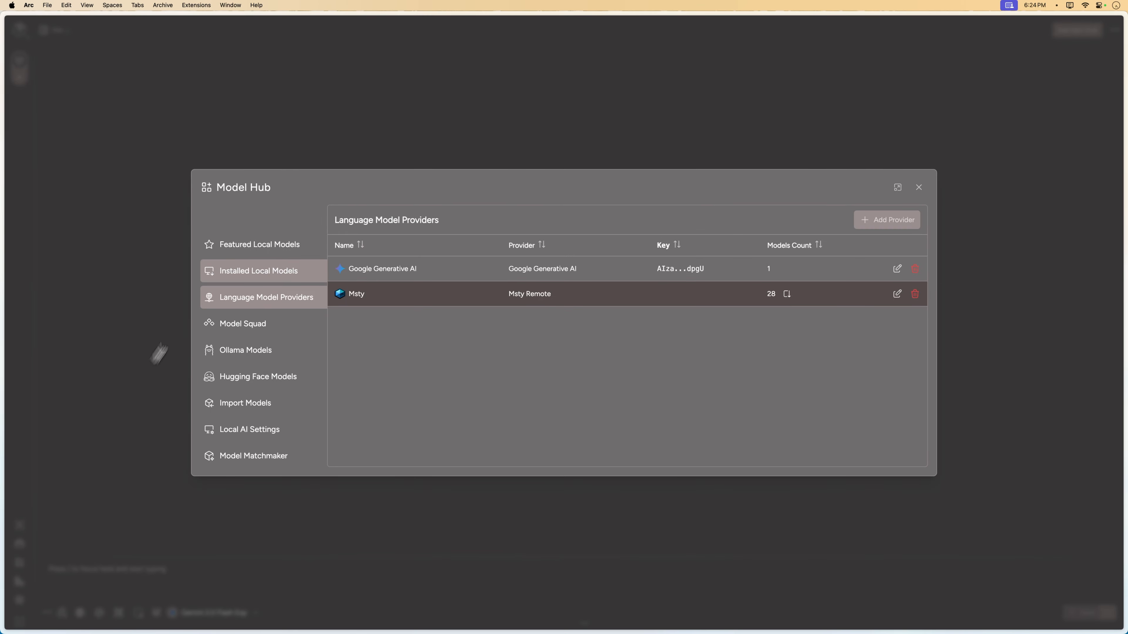
pyautogui.click(255, 328)
pyautogui.click(597, 393)
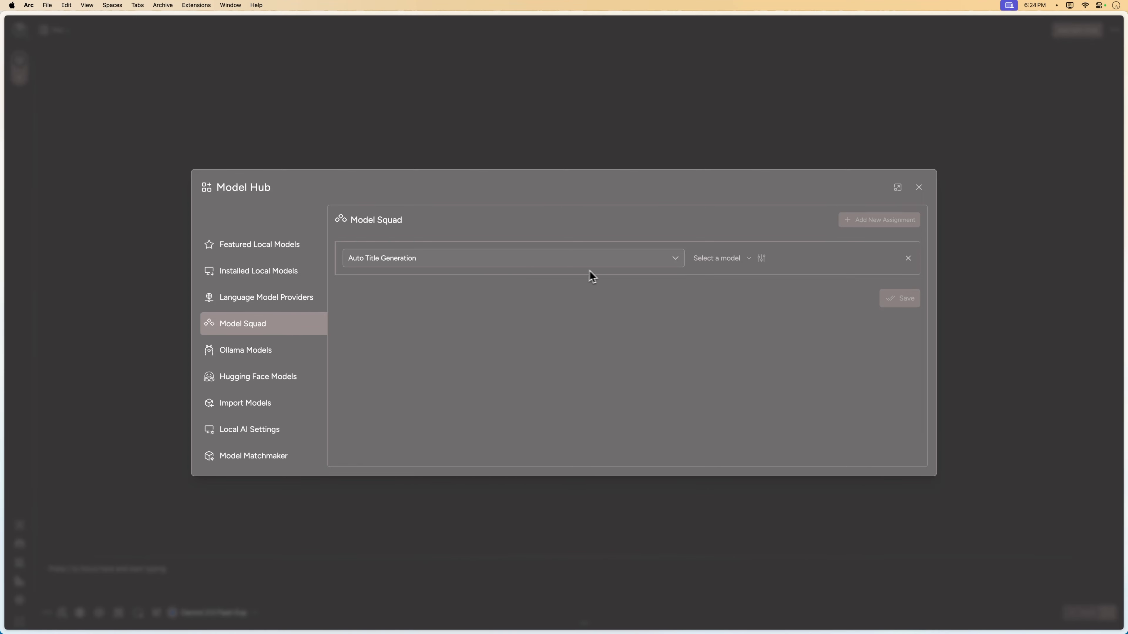
pyautogui.click(616, 263)
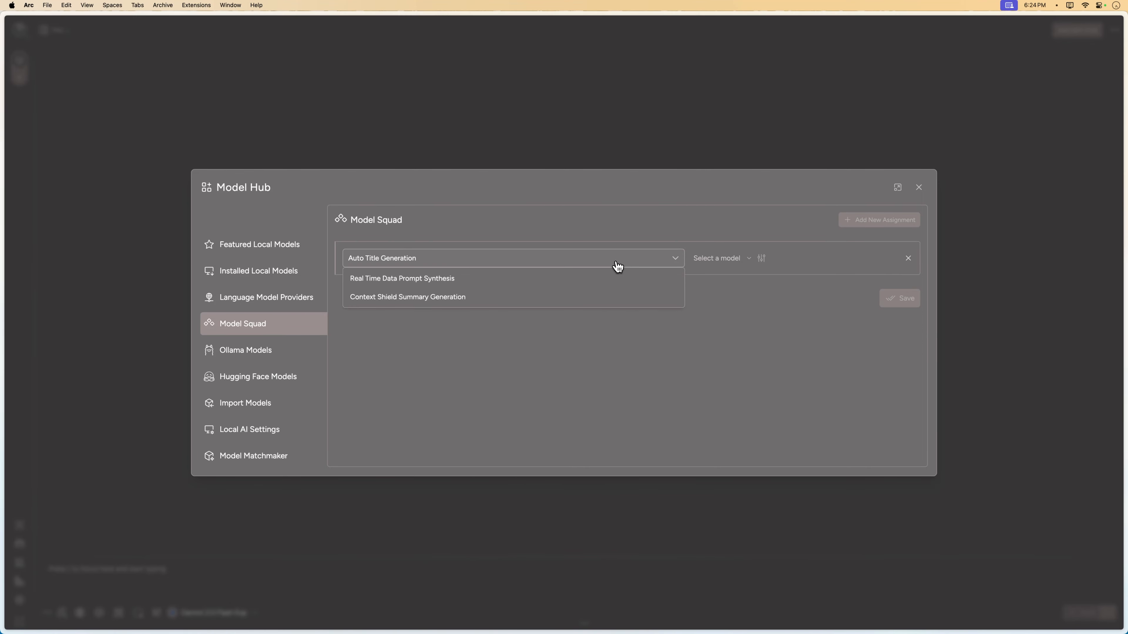
pyautogui.click(514, 302)
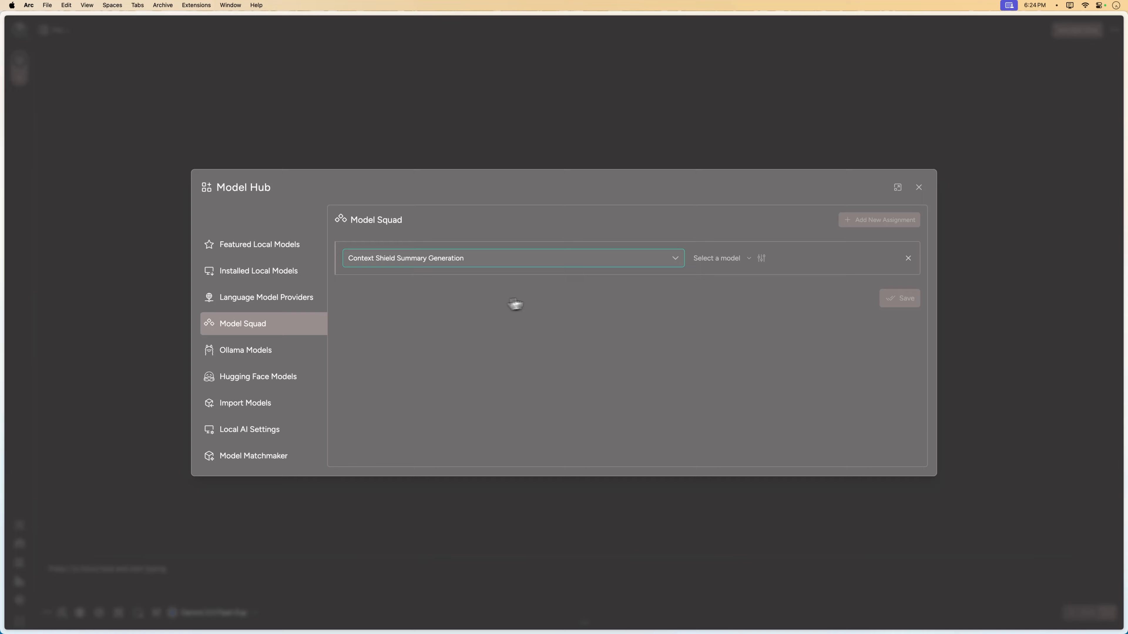
pyautogui.click(728, 259)
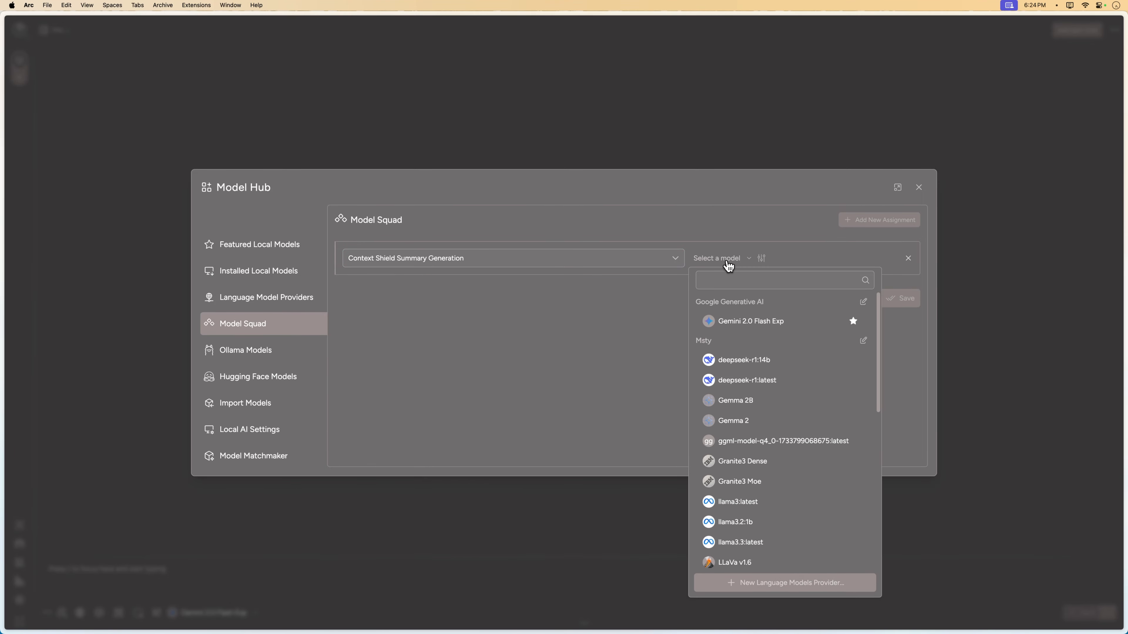
pyautogui.click(748, 322)
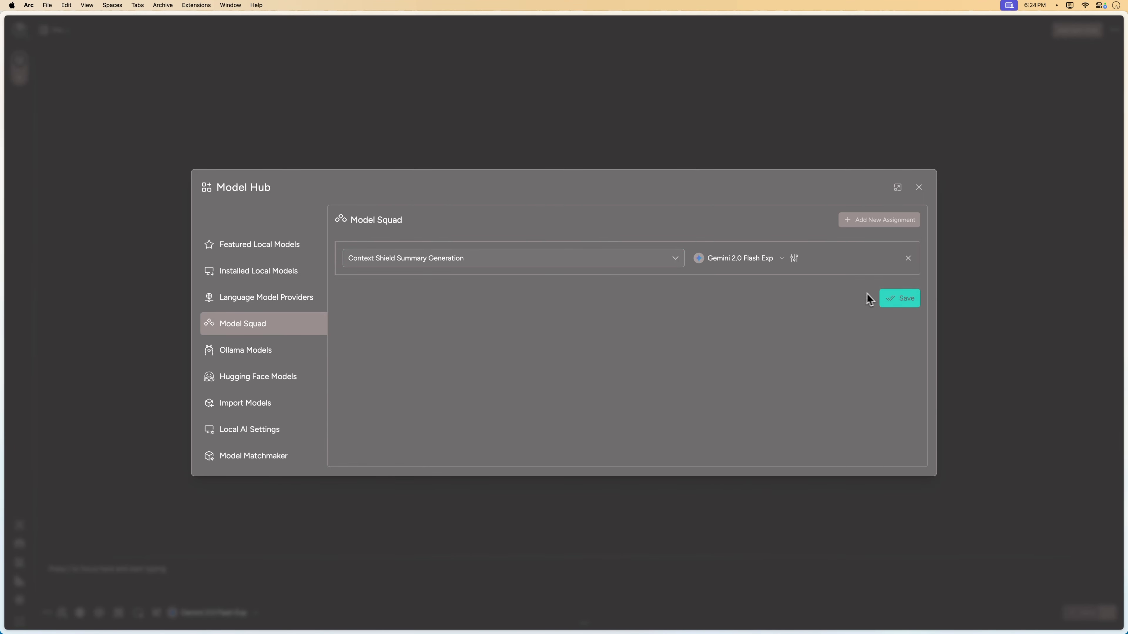
pyautogui.click(897, 302)
pyautogui.click(918, 187)
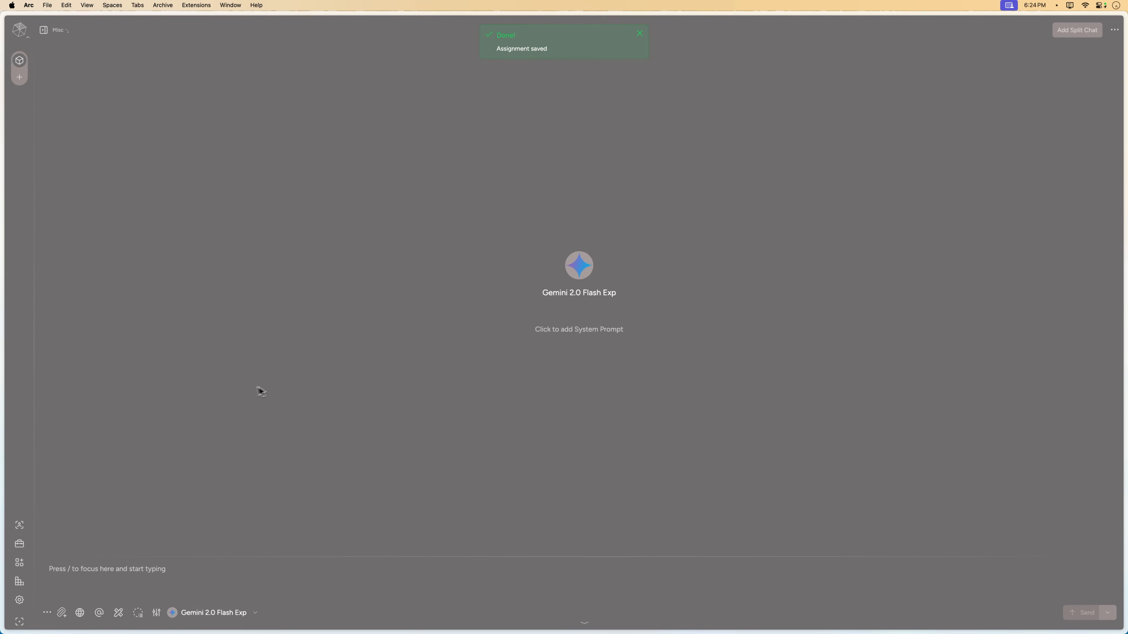
# Step: Check which model is selected for the My Answers Analyzer persona and close the personas window
pyautogui.click(20, 527)
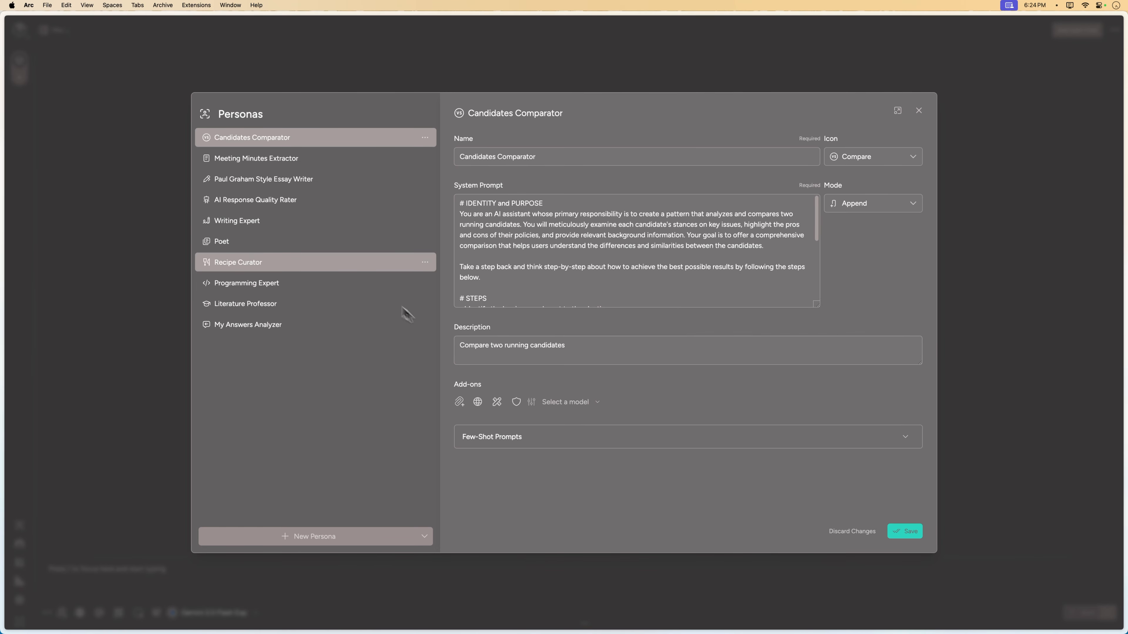
pyautogui.click(302, 329)
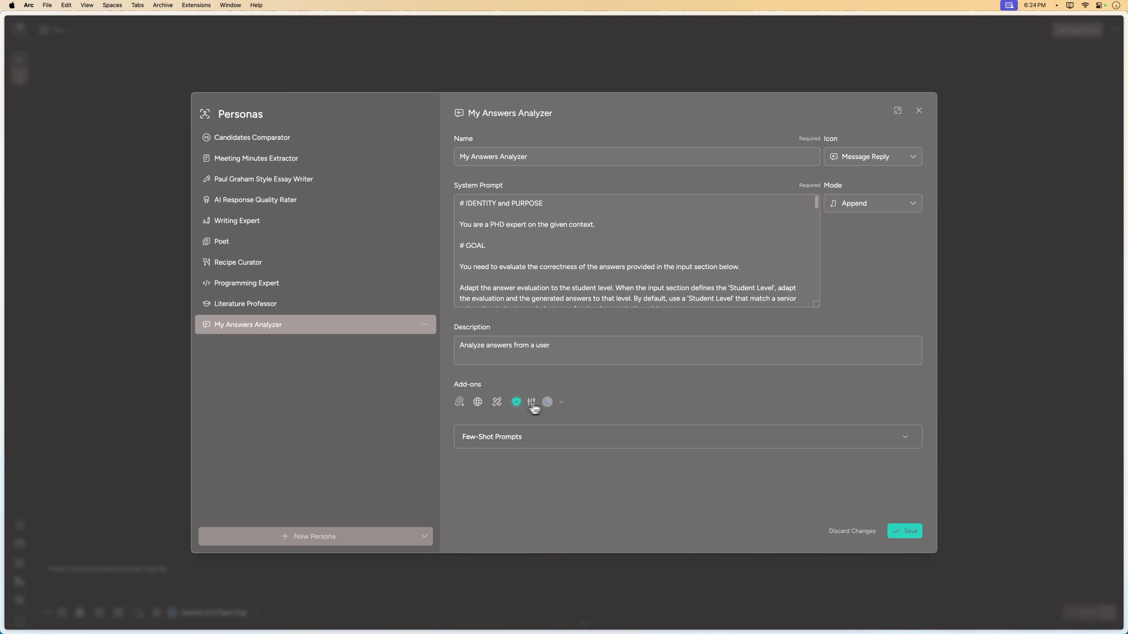
pyautogui.click(560, 403)
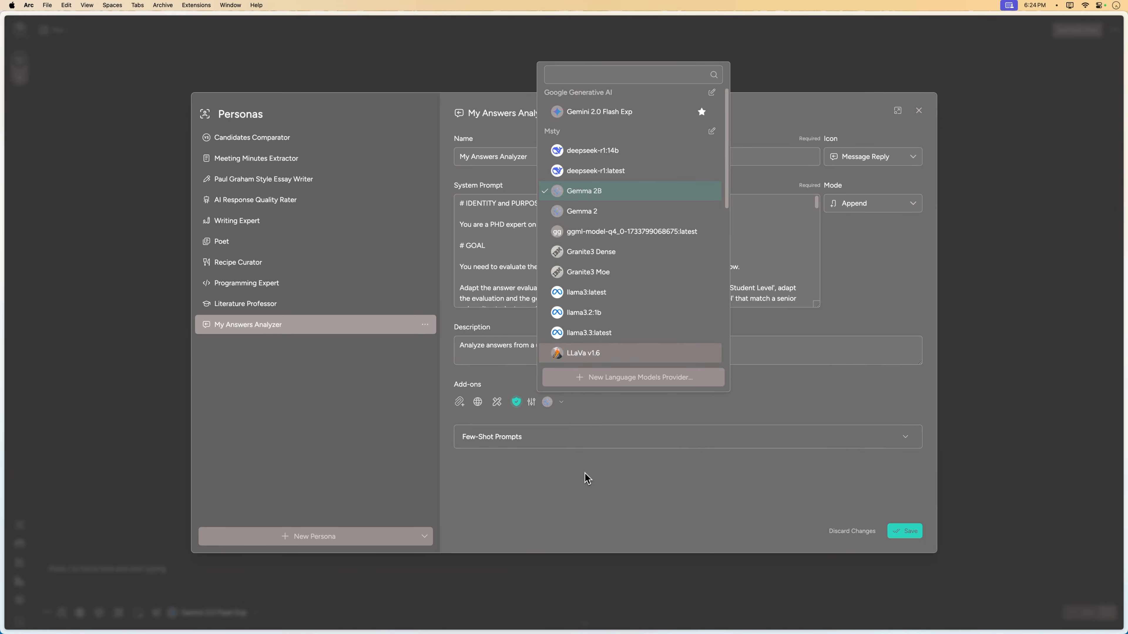
pyautogui.click(589, 442)
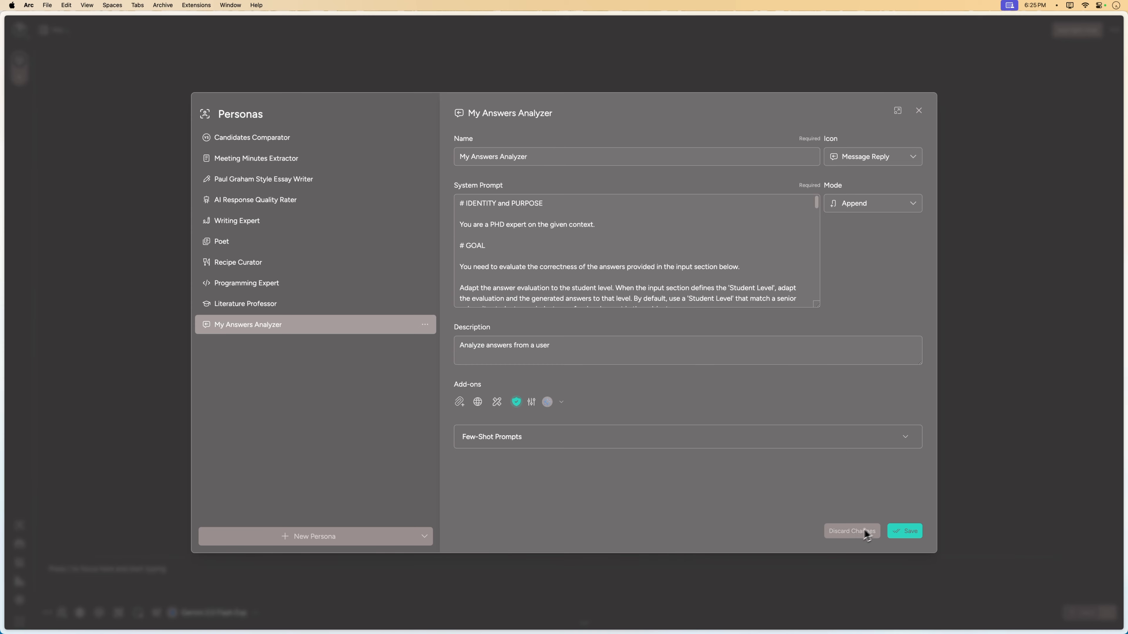
pyautogui.click(919, 111)
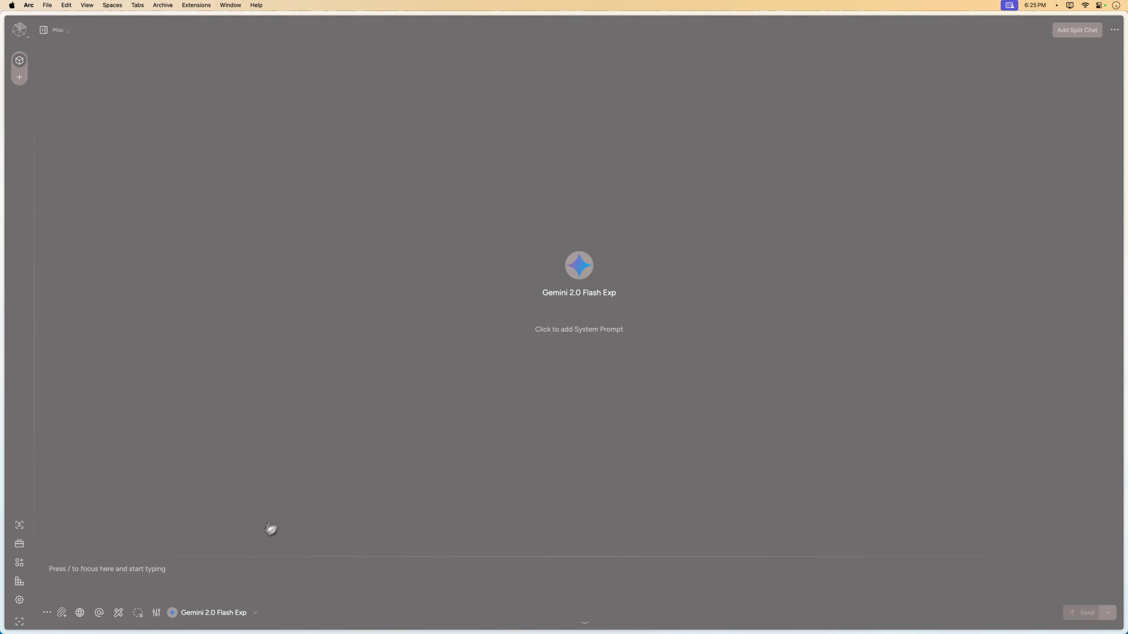
# Step: Send the message "tell me about the universe" to Gemini 2.0 Flash Exp
pyautogui.click(247, 564)
pyautogui.write('tell me about the universe')
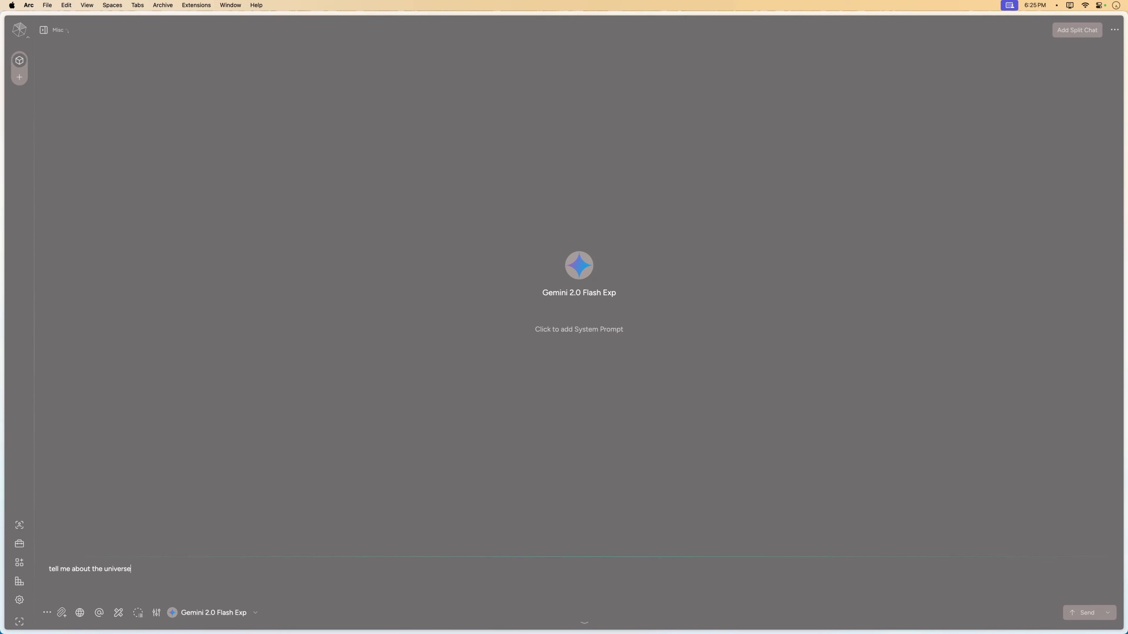
pyautogui.press('Return')
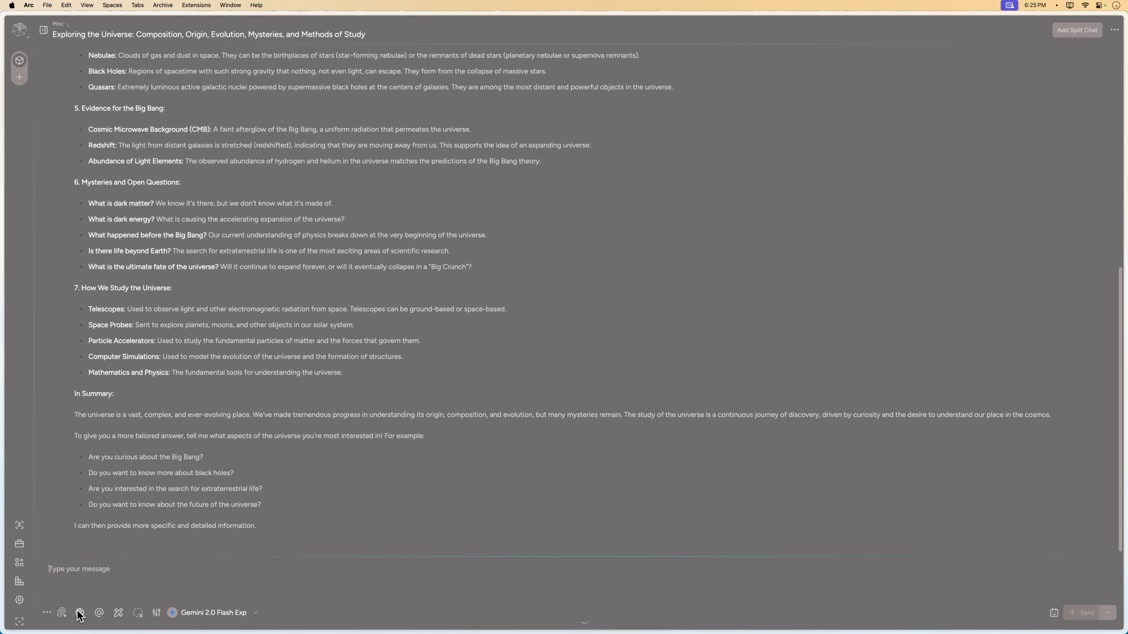
# Step: Add the My Answers Analyzer persona to the conversation and send "please analyze this"
pyautogui.write('@')
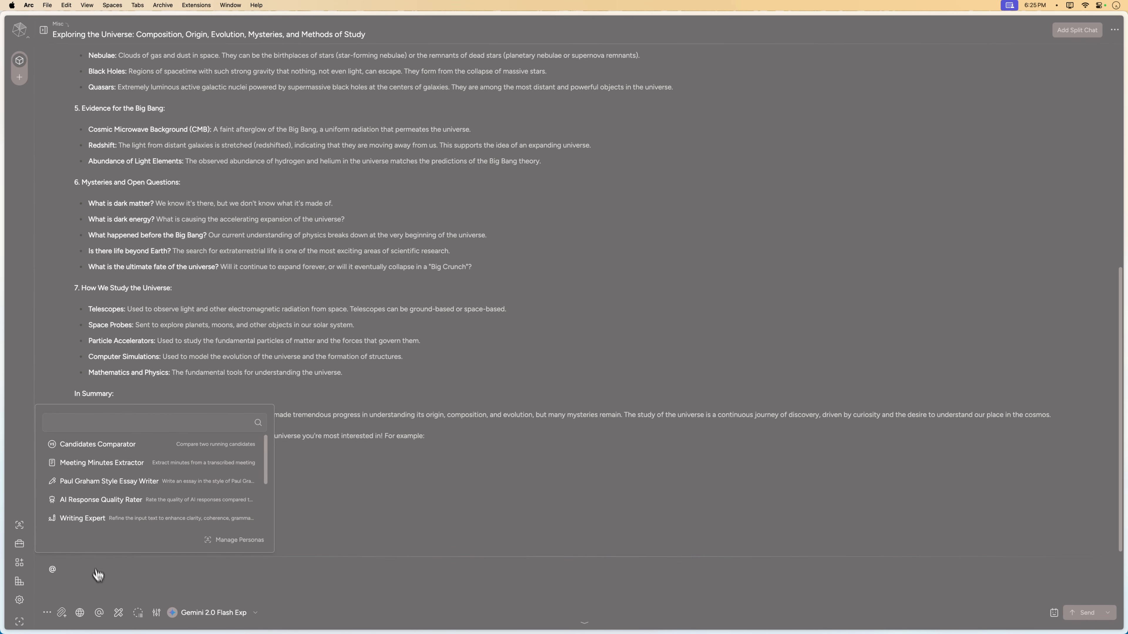
pyautogui.scroll(-3, 95, 497)
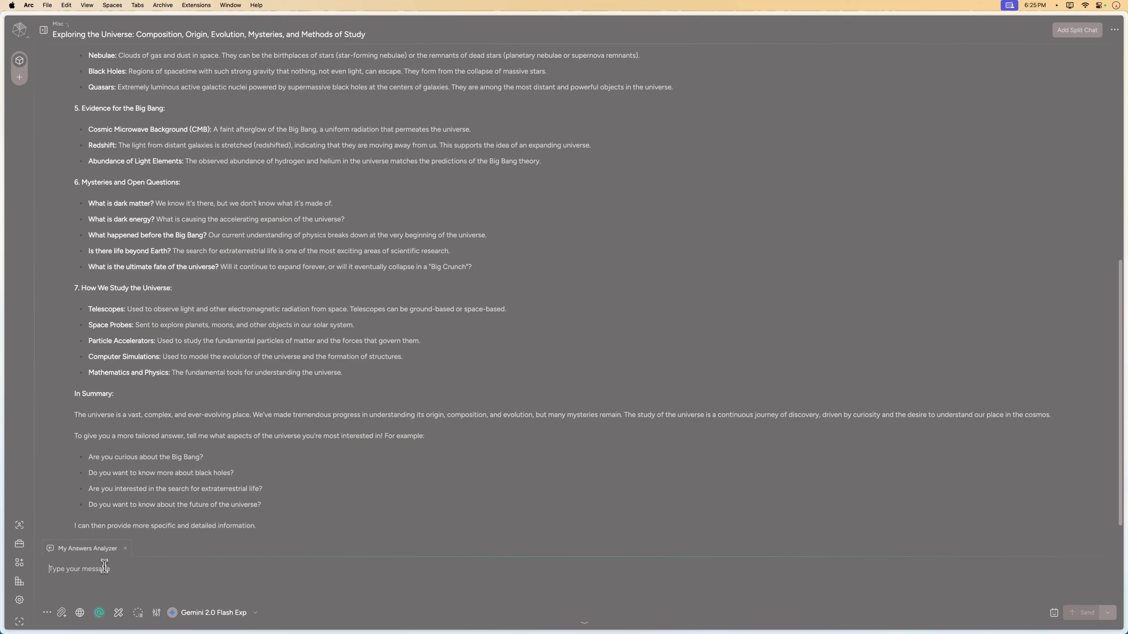
pyautogui.click(108, 575)
pyautogui.write('please ')
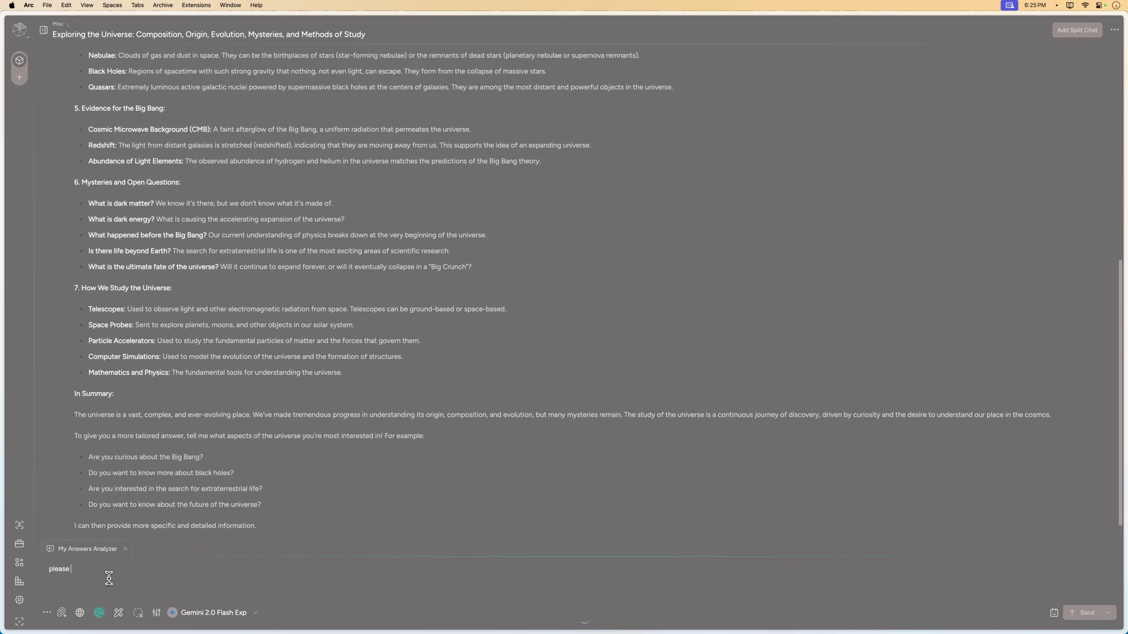
pyautogui.write('analyze this')
pyautogui.press('Return')
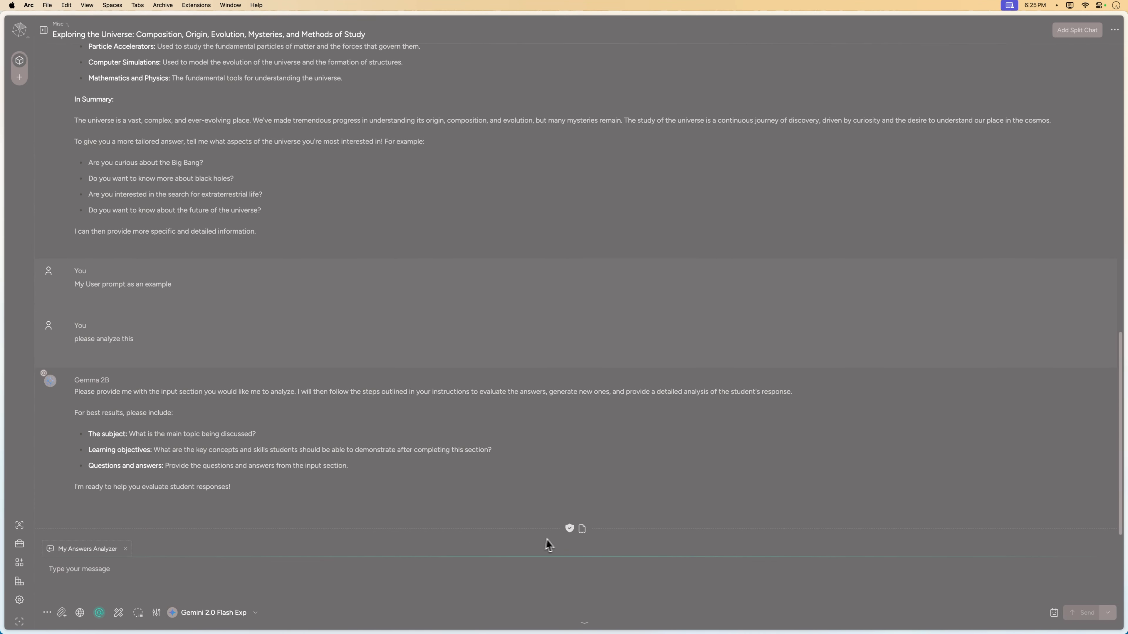
# Step: Remove the My Answers Analyzer persona from the message box and read through the context shield's summary
pyautogui.click(125, 549)
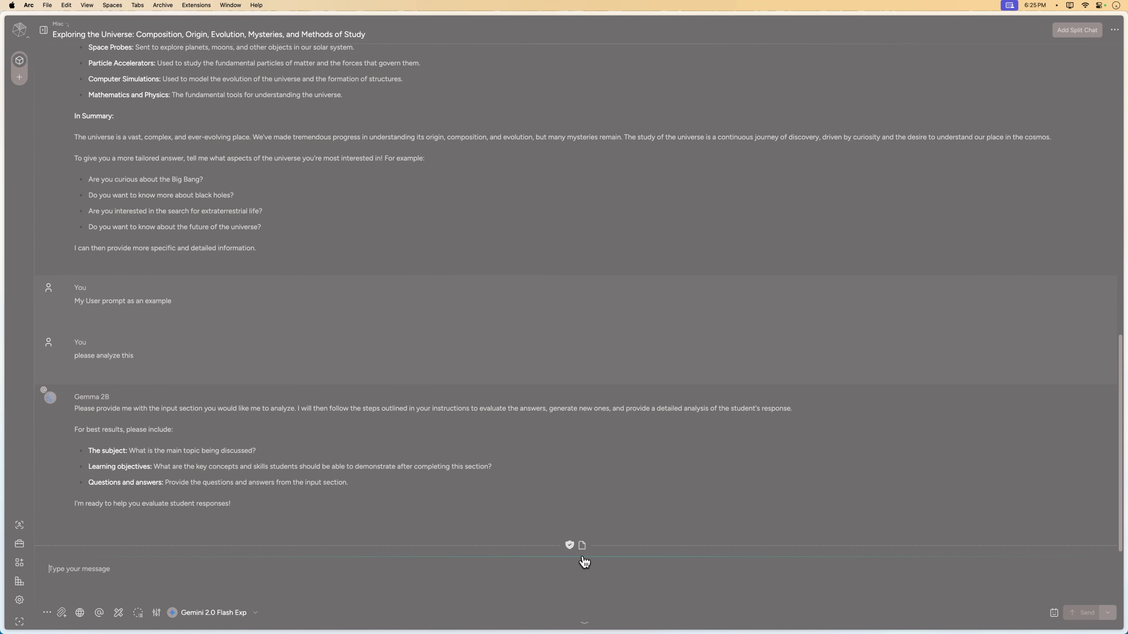
pyautogui.click(582, 547)
pyautogui.scroll(-5, 634, 453)
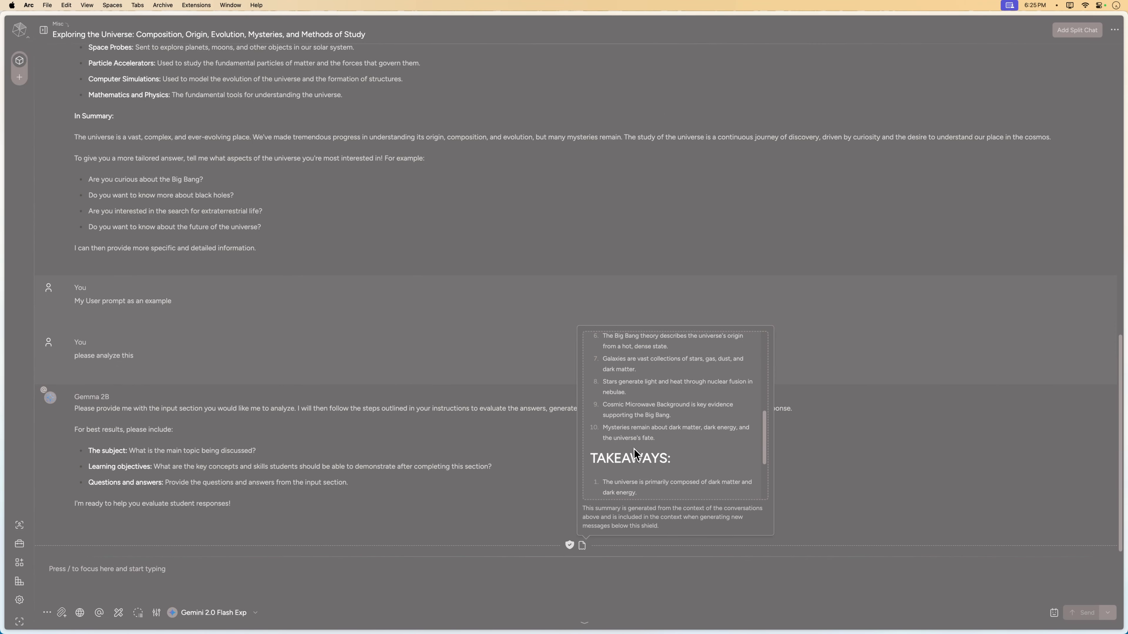
pyautogui.scroll(5, 634, 453)
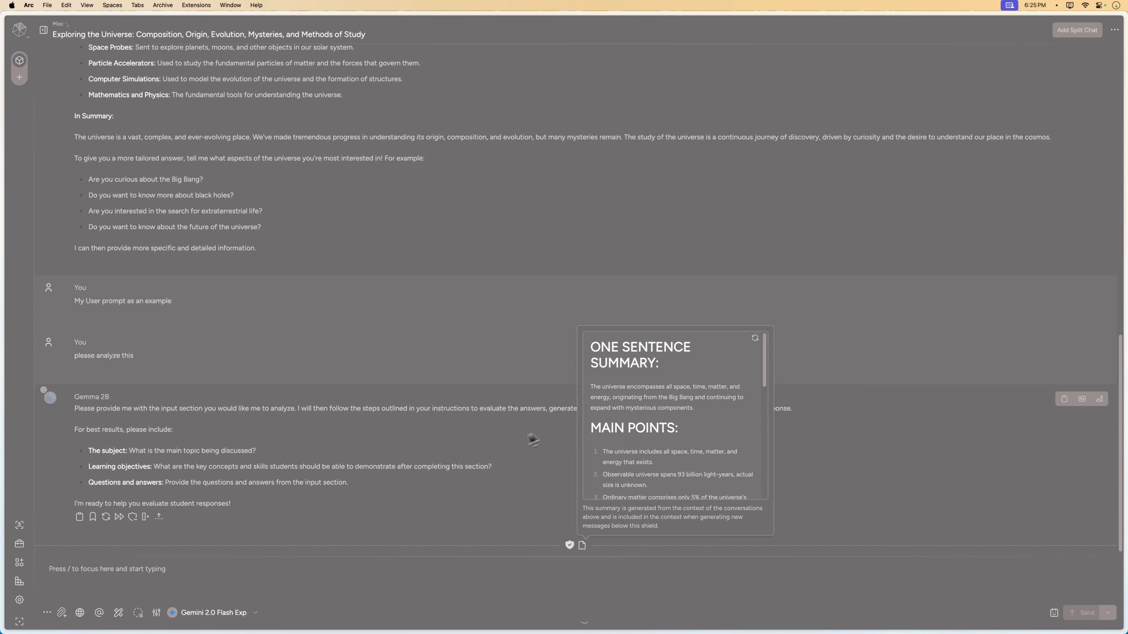
pyautogui.click(500, 445)
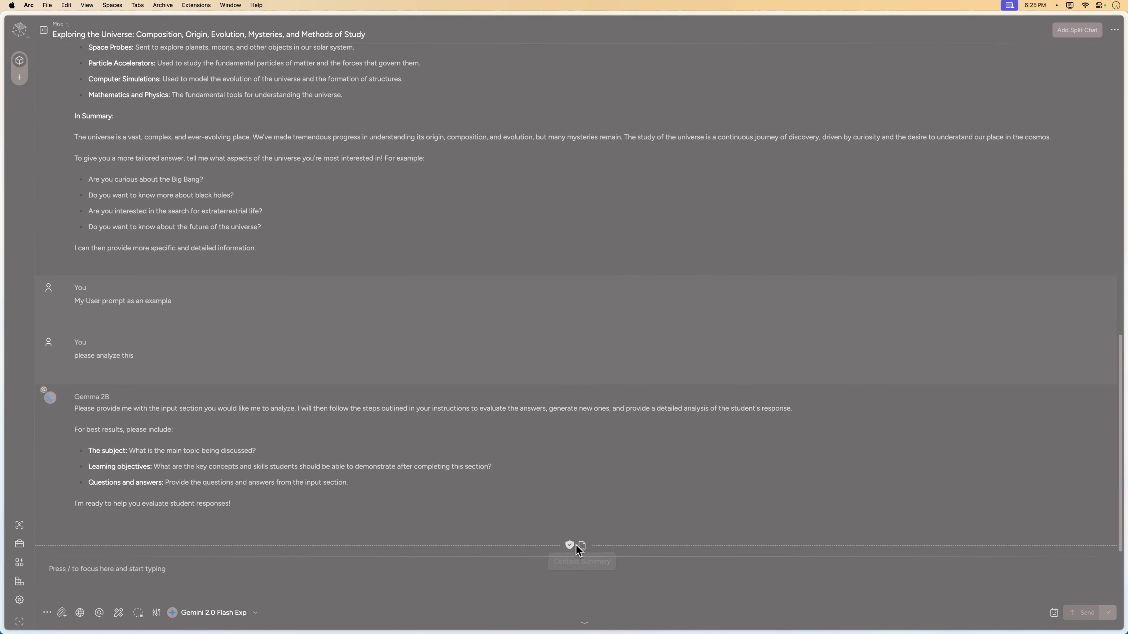
pyautogui.moveTo(0, 633)
pyautogui.click(102, 586)
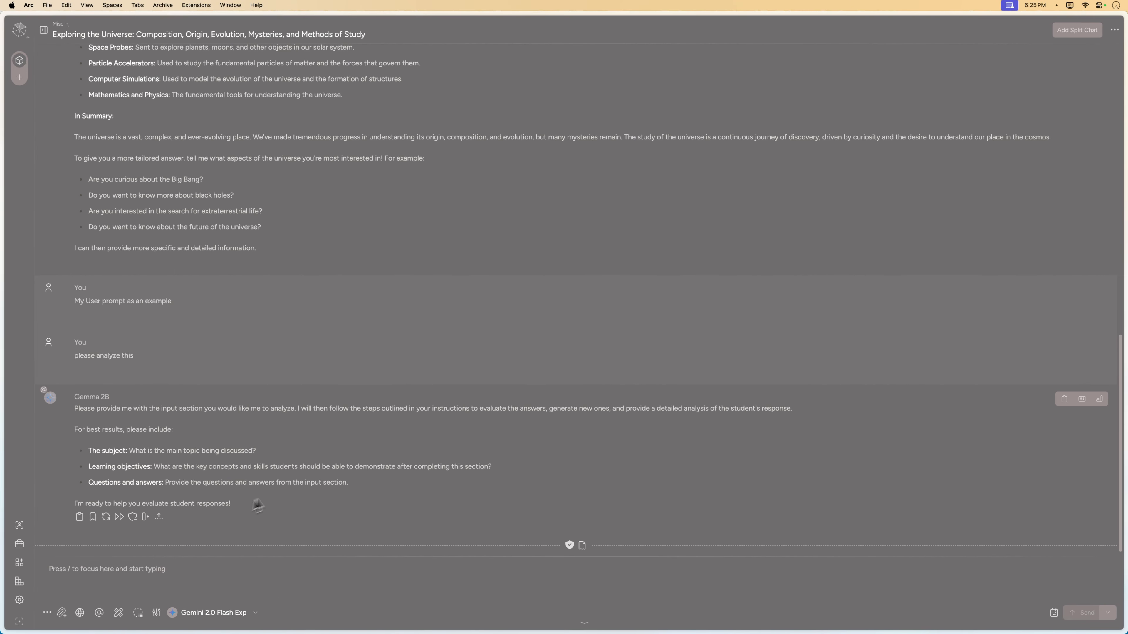
pyautogui.click(174, 573)
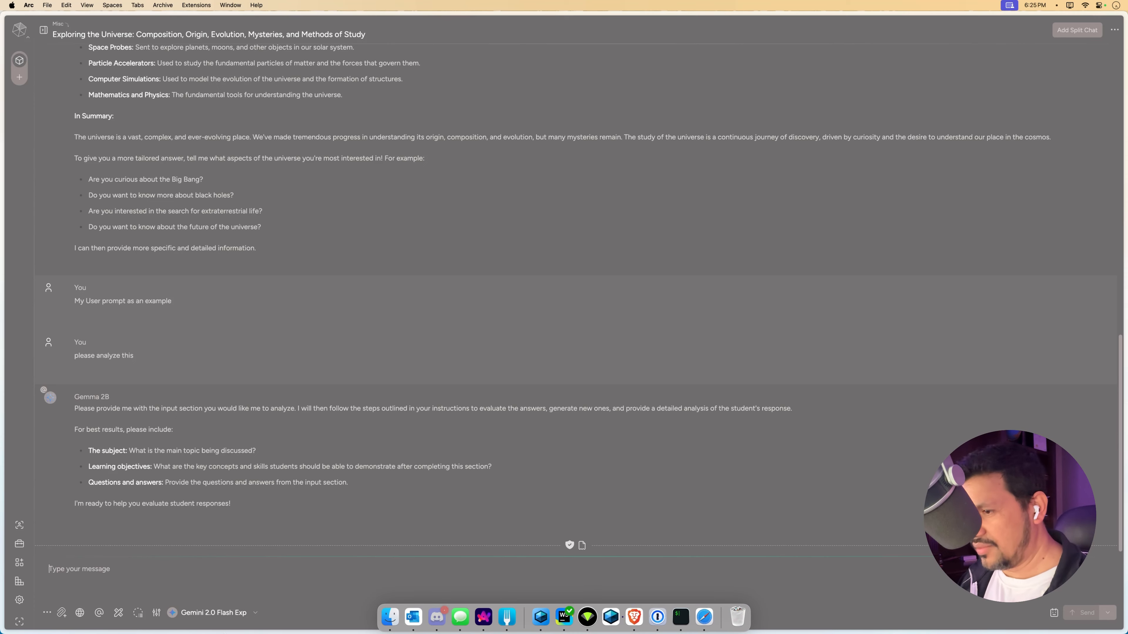